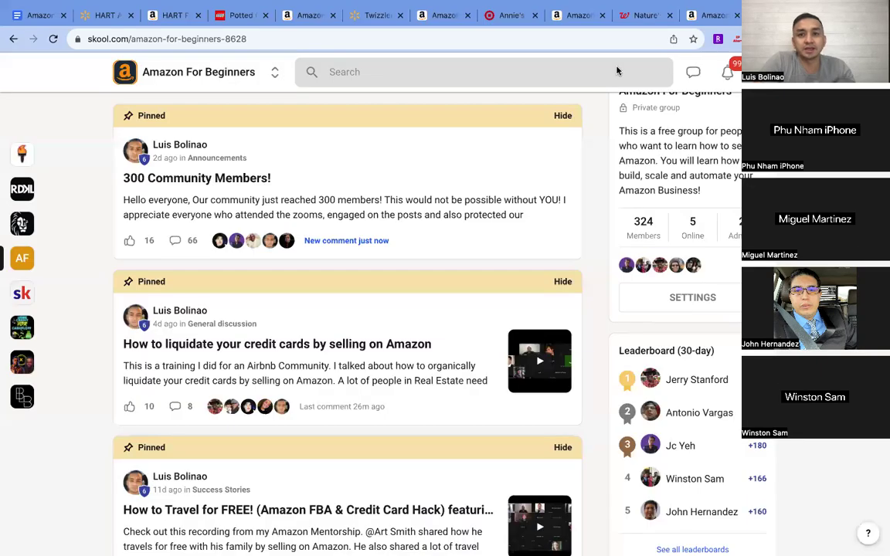
Step: Switch to the Amazon for Beginners document and highlight the virtual assistant term, the Philippine peso example and the full-time VA rates
{"action": "key", "text": "ctrl+1"}
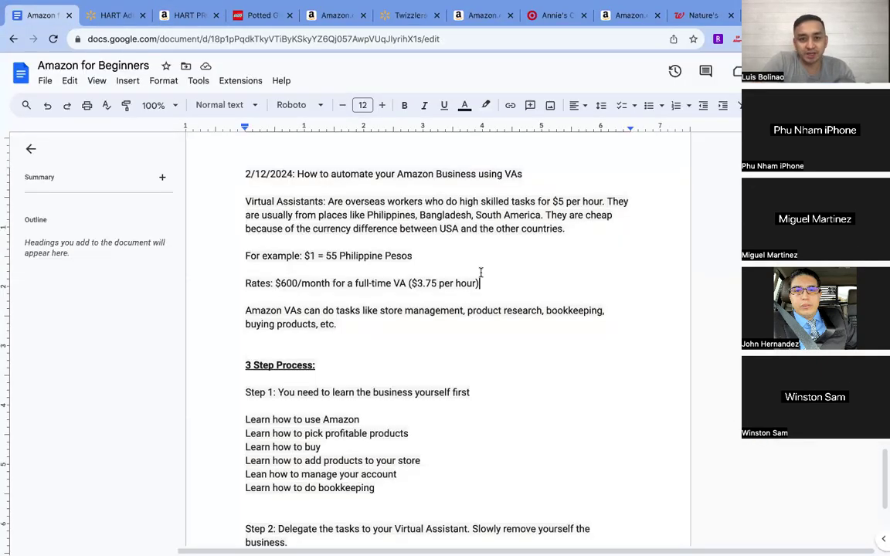
{"action": "scroll", "coordinate": [479, 276], "scroll_direction": "up", "scroll_amount": 2}
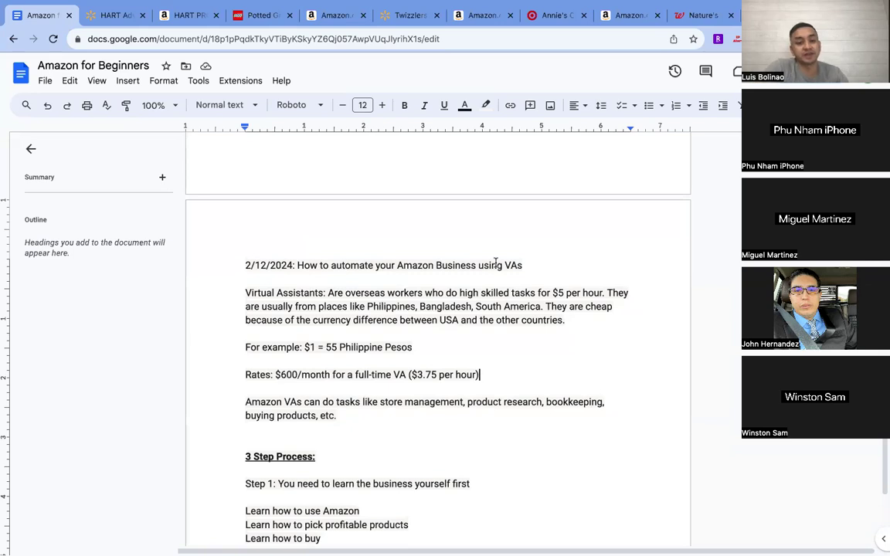
{"action": "left_click_drag", "start_coordinate": [245, 293], "coordinate": [323, 293]}
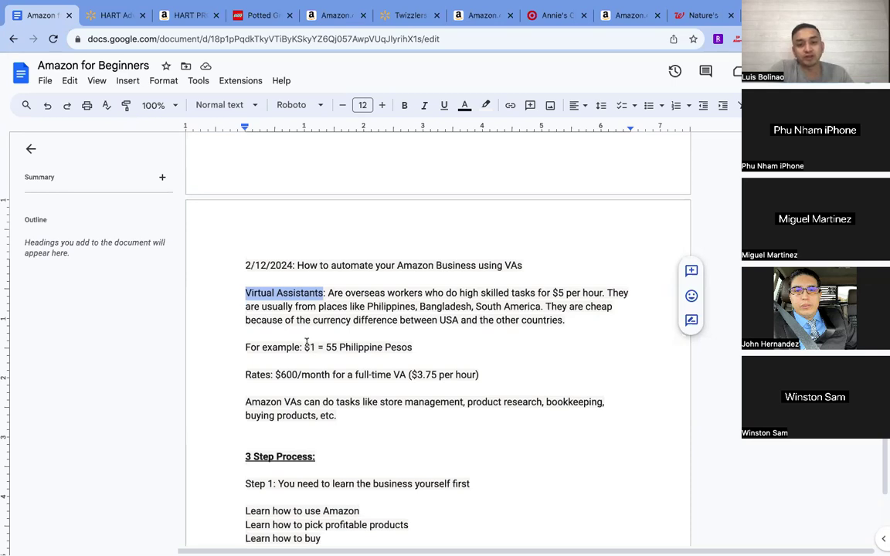
{"action": "left_click_drag", "start_coordinate": [301, 347], "coordinate": [417, 349]}
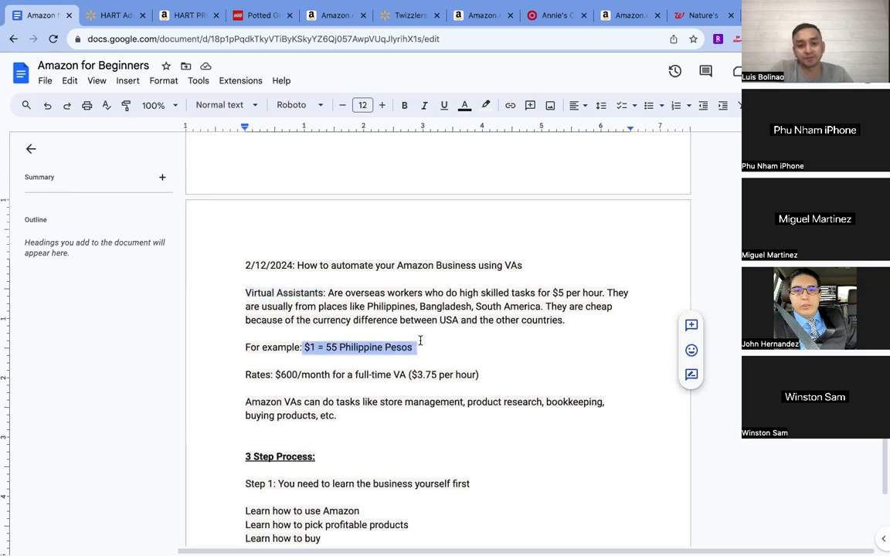
{"action": "scroll", "coordinate": [419, 340], "scroll_direction": "down", "scroll_amount": 2}
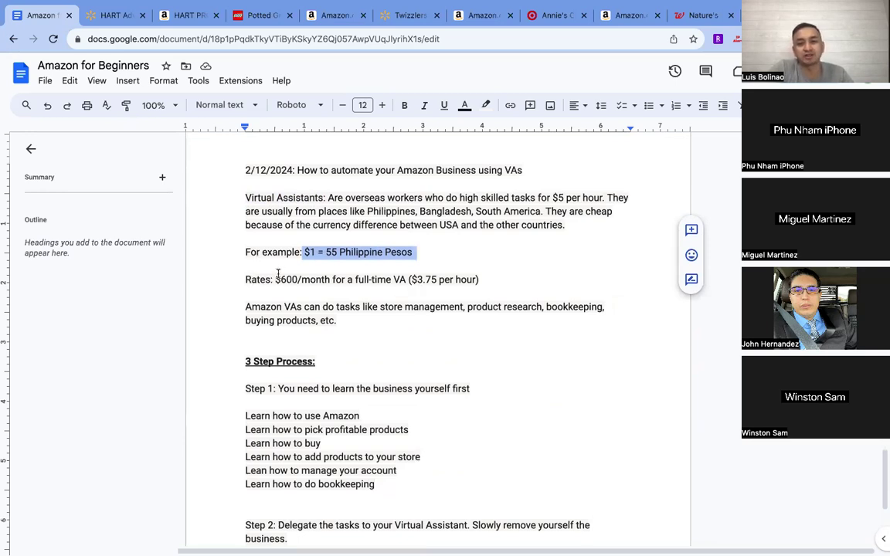
{"action": "left_click_drag", "start_coordinate": [277, 278], "coordinate": [407, 280]}
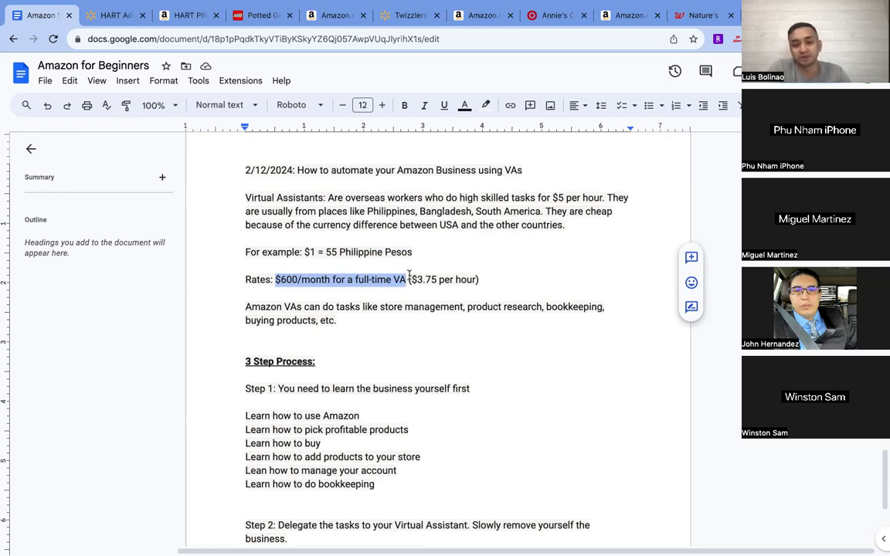
{"action": "left_click_drag", "start_coordinate": [412, 280], "coordinate": [475, 280]}
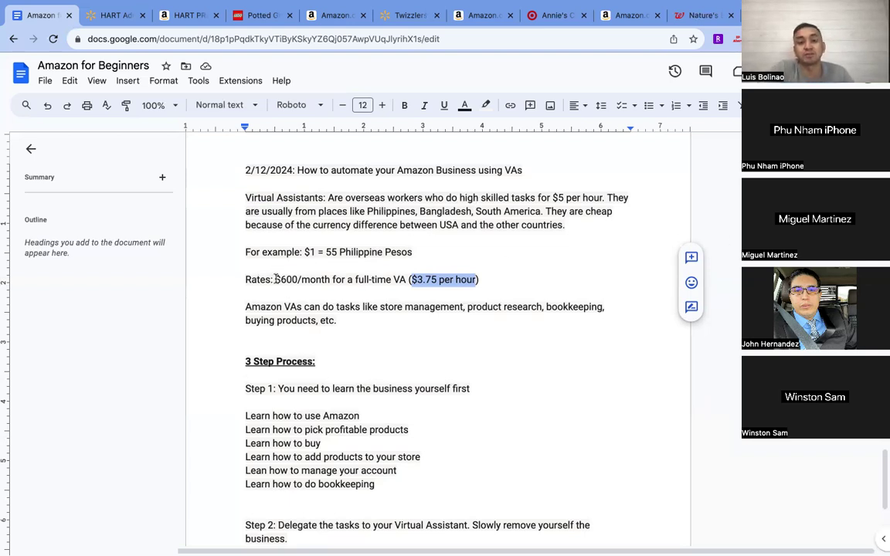
{"action": "left_click_drag", "start_coordinate": [276, 279], "coordinate": [331, 279]}
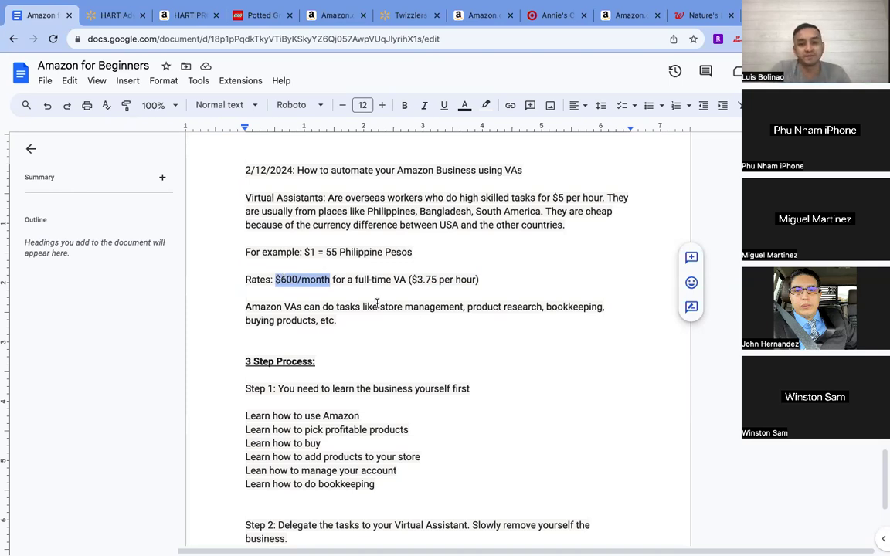
Step: Review the 3 Step Process section and highlight the Step 1 line about learning the business yourself first
{"action": "scroll", "coordinate": [424, 310], "scroll_direction": "down", "scroll_amount": 2}
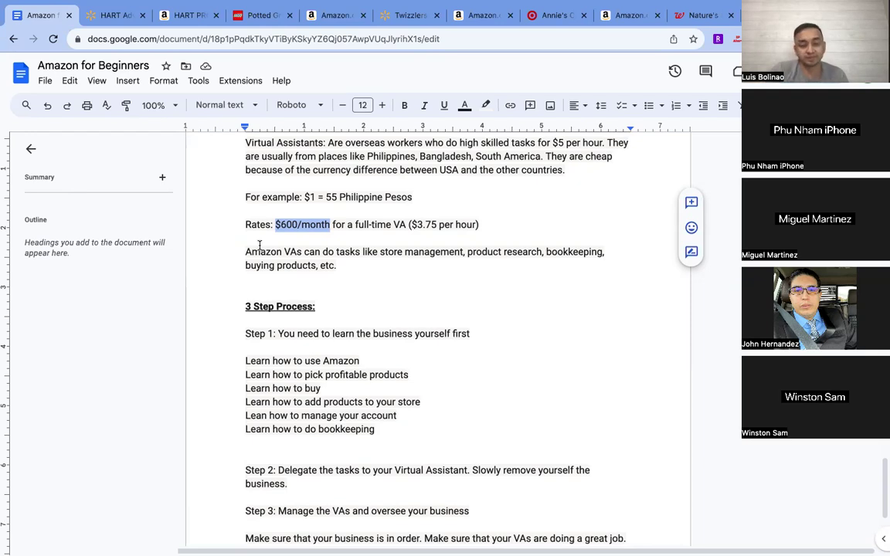
{"action": "scroll", "coordinate": [398, 296], "scroll_direction": "down", "scroll_amount": 3}
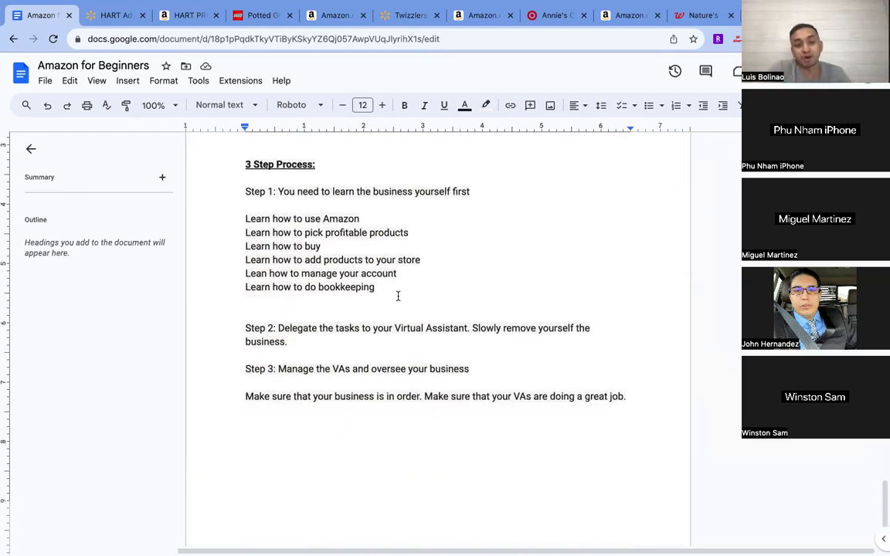
{"action": "scroll", "coordinate": [398, 296], "scroll_direction": "up", "scroll_amount": 2}
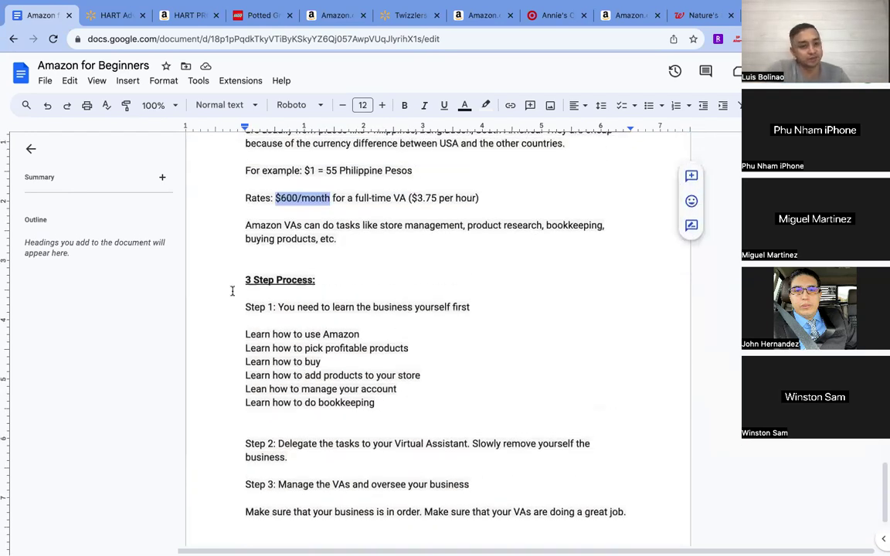
{"action": "left_click_drag", "start_coordinate": [245, 308], "coordinate": [483, 309]}
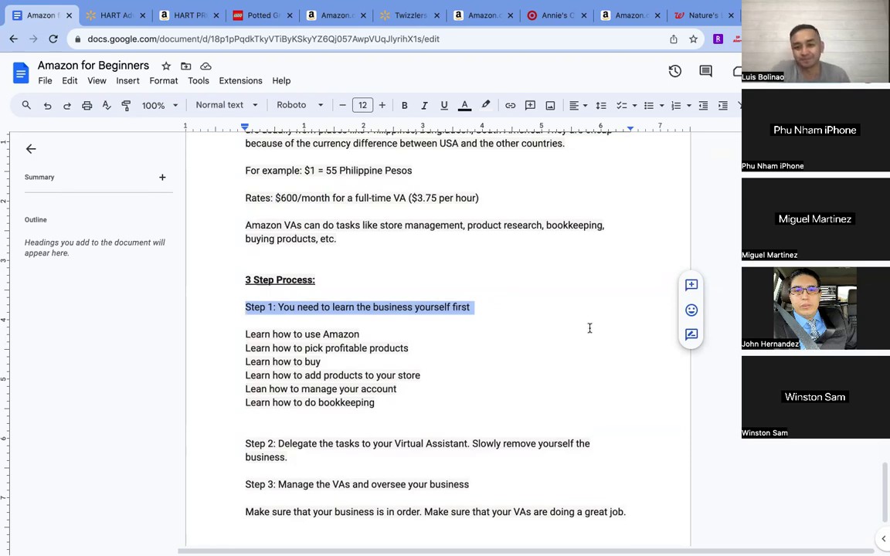
{"action": "scroll", "coordinate": [797, 465], "scroll_direction": "down", "scroll_amount": 2}
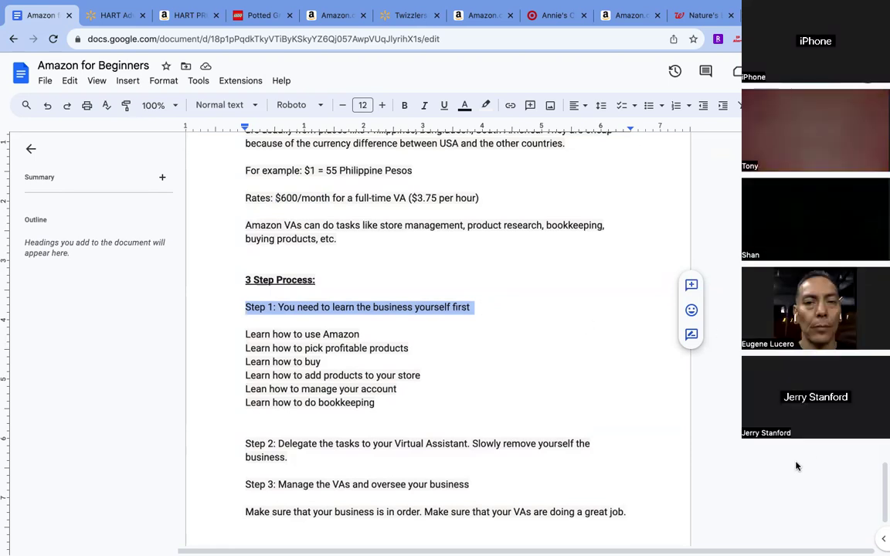
{"action": "scroll", "coordinate": [796, 466], "scroll_direction": "down", "scroll_amount": 2}
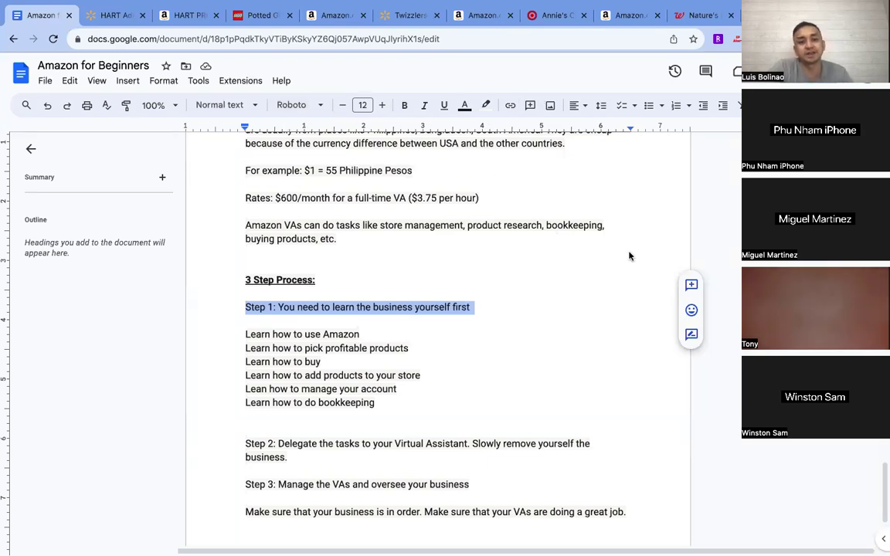
{"action": "left_click", "coordinate": [555, 294]}
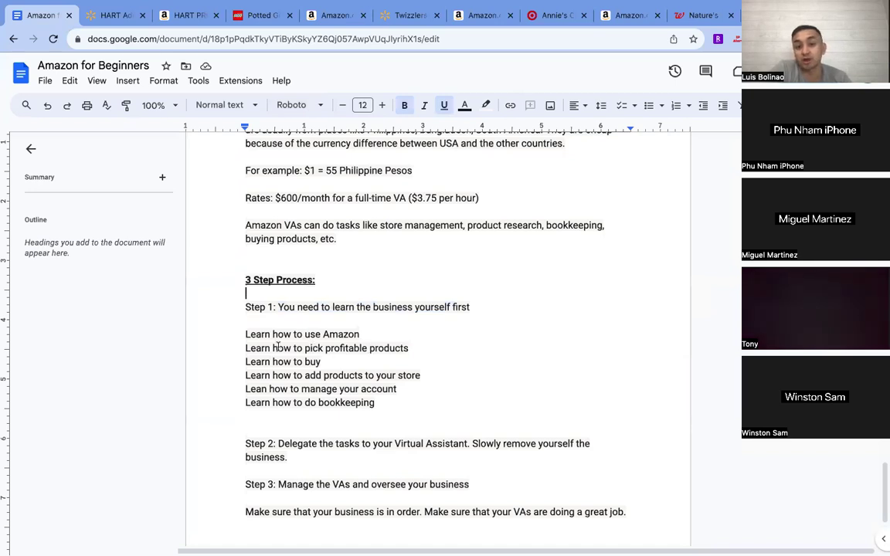
Step: Highlight the Step 1 tasks on picking, buying and adding products and bookkeeping one by one, plus the whole "Learn how to" list
{"action": "left_click_drag", "start_coordinate": [244, 349], "coordinate": [409, 350]}
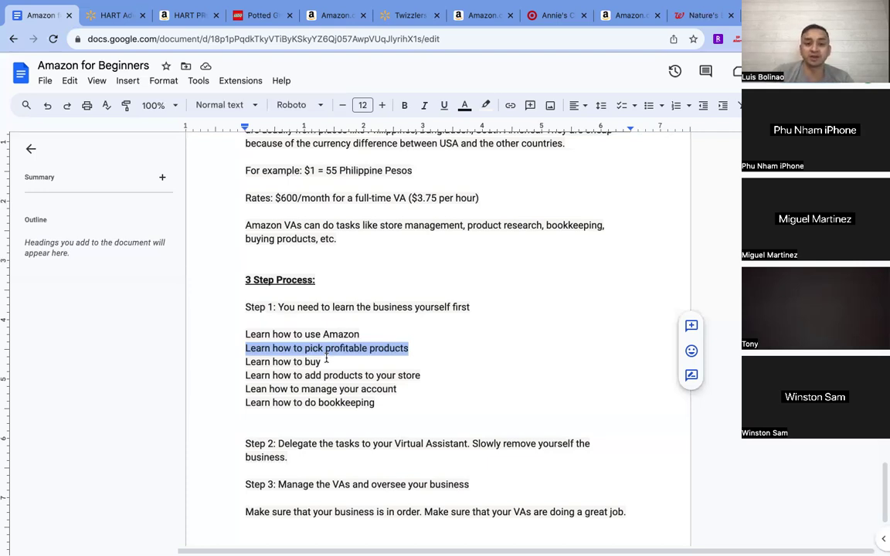
{"action": "left_click_drag", "start_coordinate": [245, 362], "coordinate": [324, 361]}
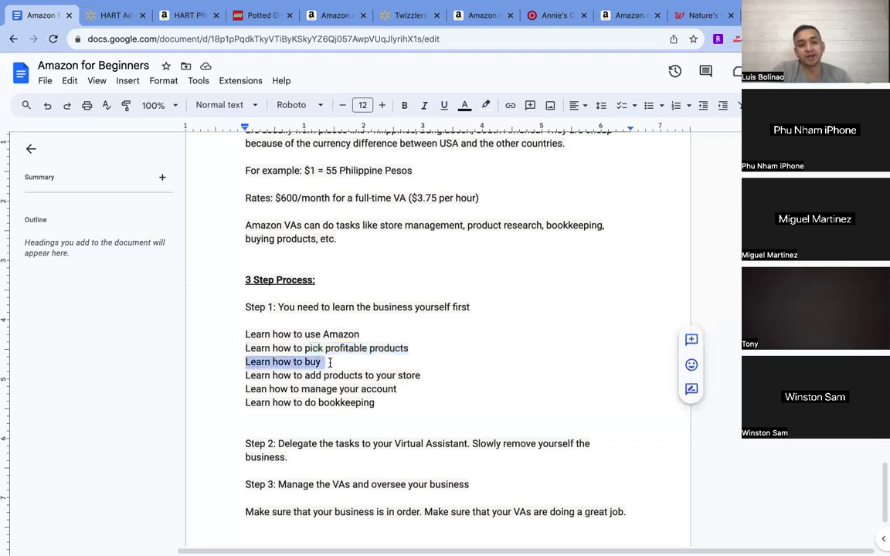
{"action": "left_click_drag", "start_coordinate": [244, 376], "coordinate": [433, 374]}
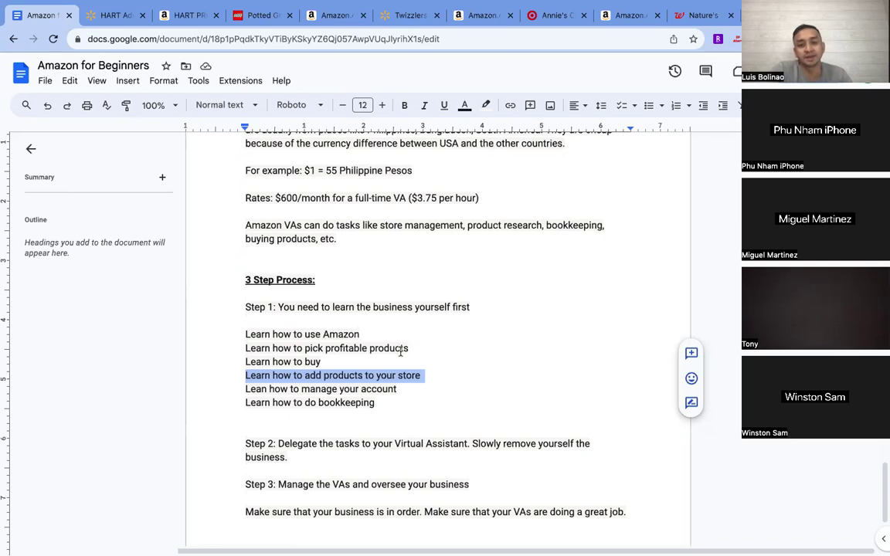
{"action": "scroll", "coordinate": [402, 352], "scroll_direction": "down", "scroll_amount": 1}
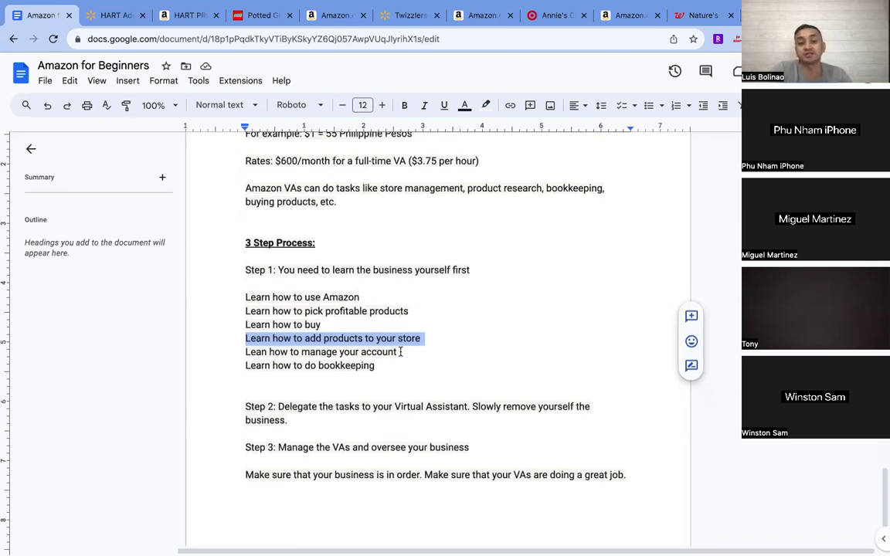
{"action": "left_click", "coordinate": [243, 365]}
{"action": "left_click_drag", "start_coordinate": [277, 367], "coordinate": [405, 369]}
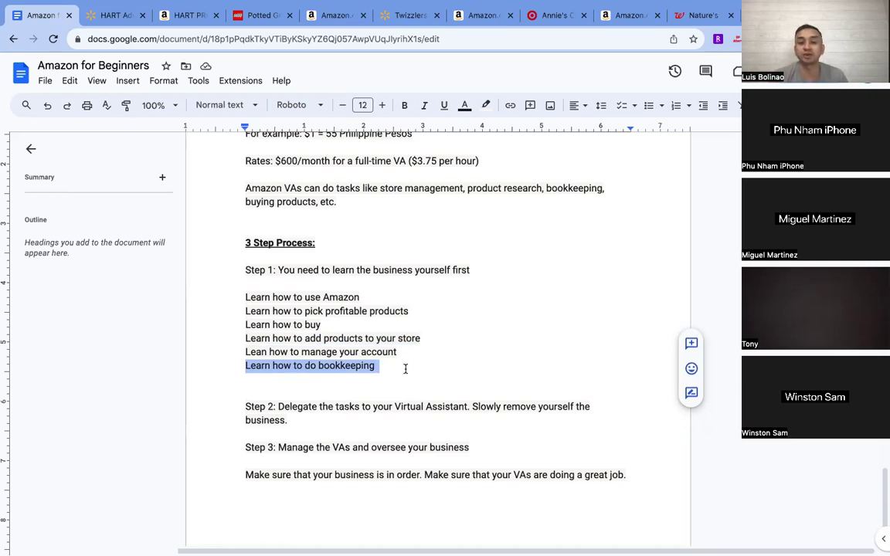
{"action": "left_click", "coordinate": [397, 368]}
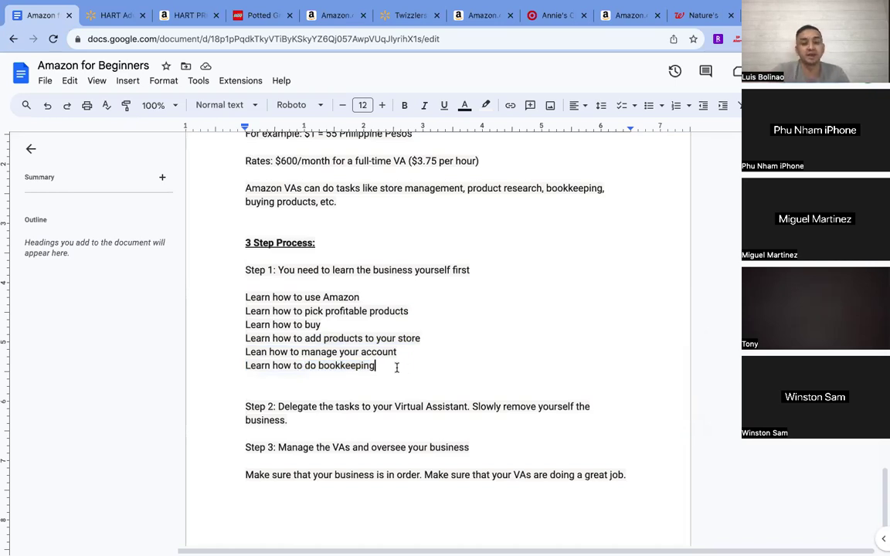
{"action": "left_click_drag", "start_coordinate": [244, 297], "coordinate": [403, 368]}
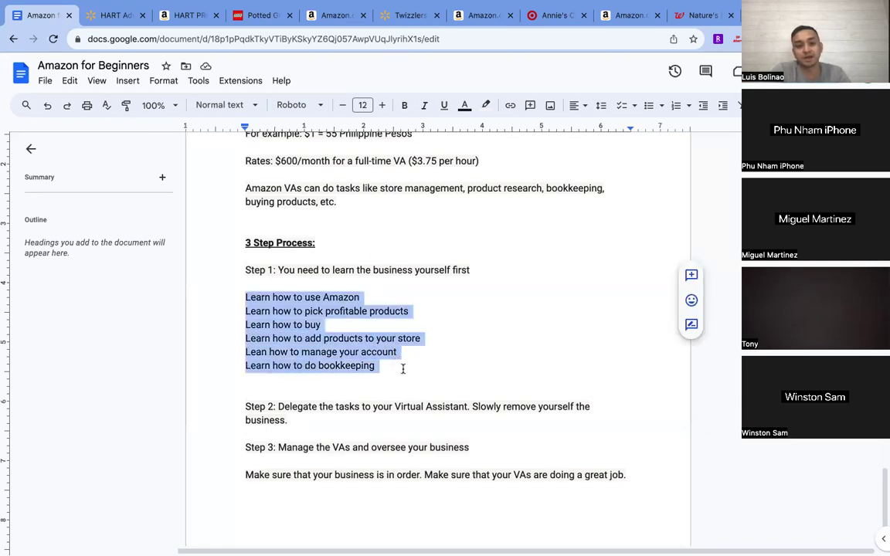
Step: Highlight Step 2 on delegating tasks to the Virtual Assistant and Step 3 on managing the VAs
{"action": "scroll", "coordinate": [341, 354], "scroll_direction": "down", "scroll_amount": 2}
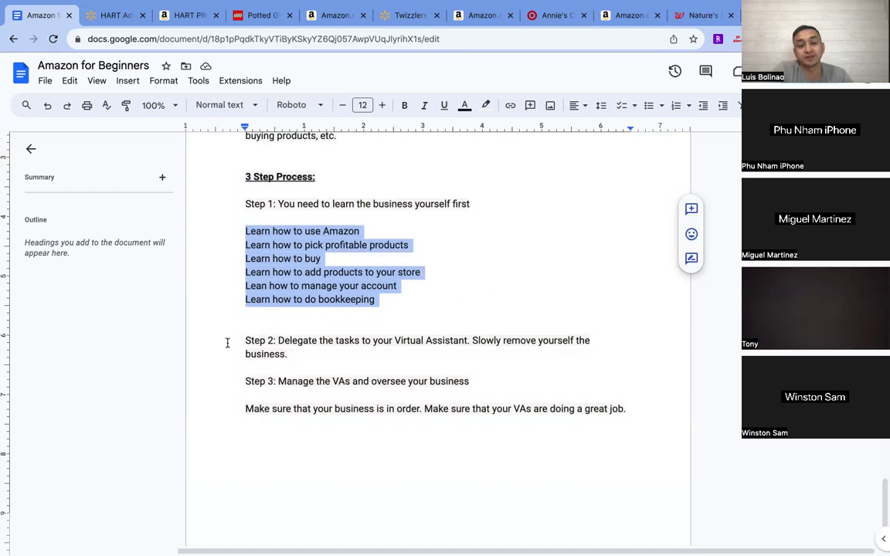
{"action": "left_click_drag", "start_coordinate": [240, 344], "coordinate": [314, 352]}
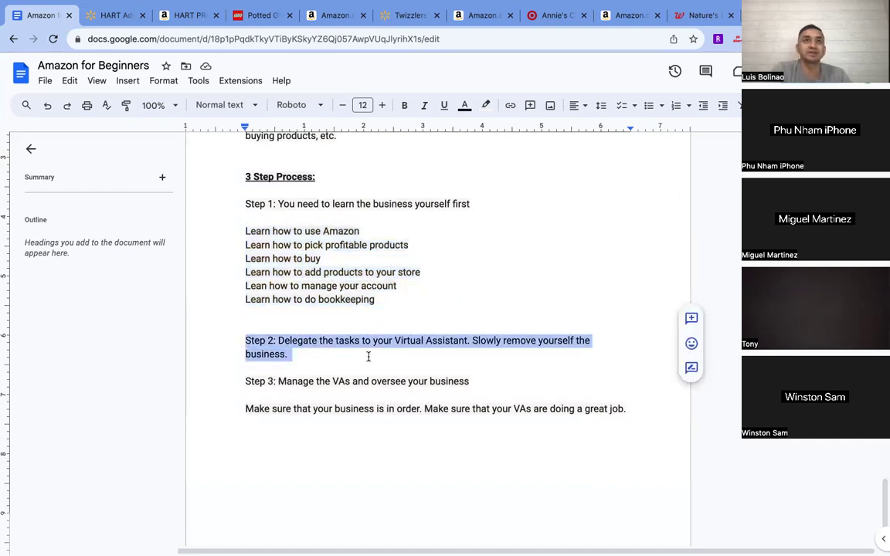
{"action": "left_click_drag", "start_coordinate": [244, 380], "coordinate": [478, 382]}
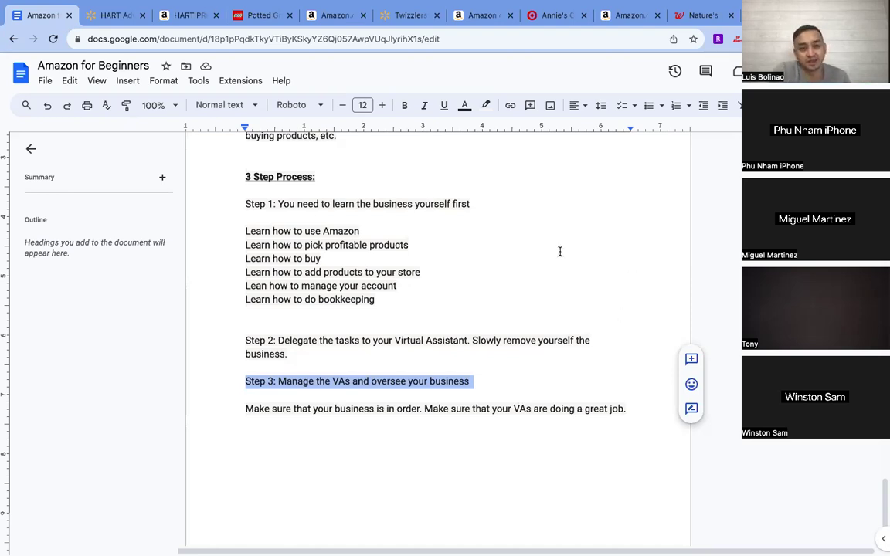
{"action": "scroll", "coordinate": [561, 252], "scroll_direction": "up", "scroll_amount": 1}
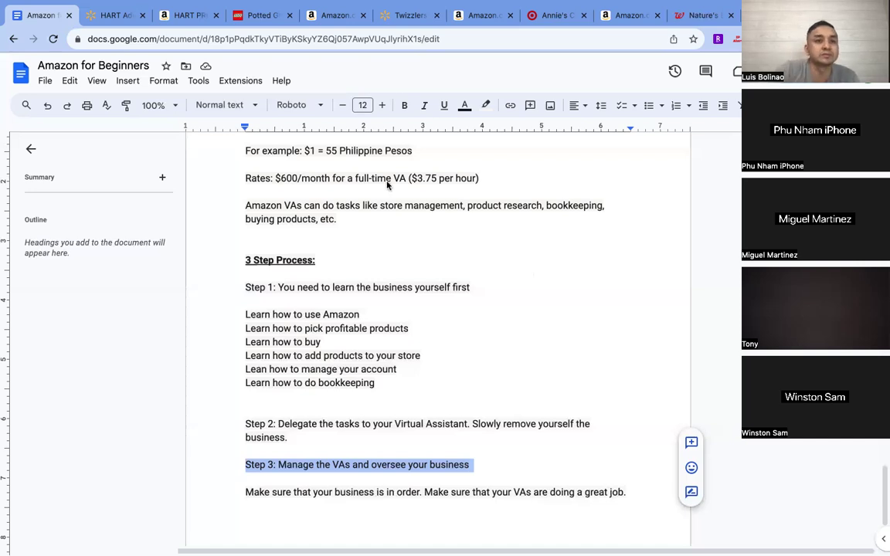
Step: Examine the SellerAmp quick info, ranks and prices, and alerts for the HART Professional Stud Finder on its Amazon listing
{"action": "left_click", "coordinate": [169, 16]}
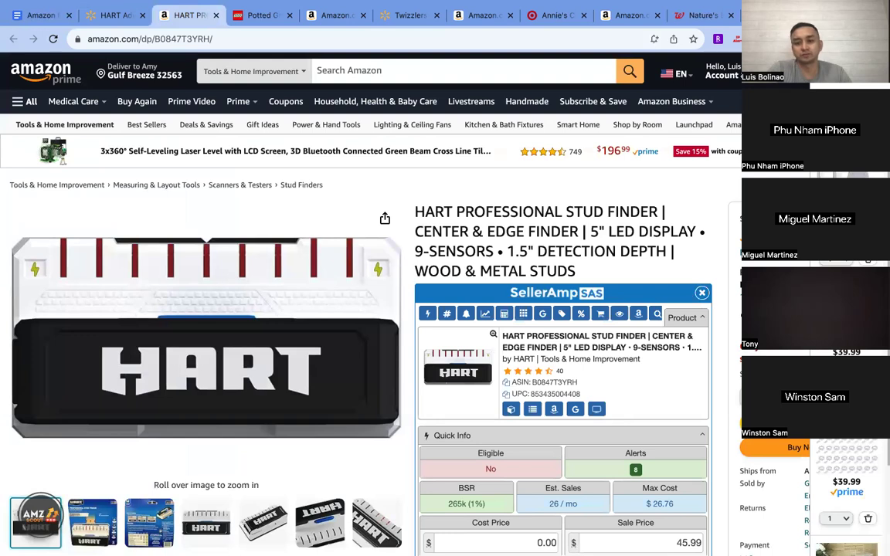
{"action": "scroll", "coordinate": [680, 255], "scroll_direction": "down", "scroll_amount": 2}
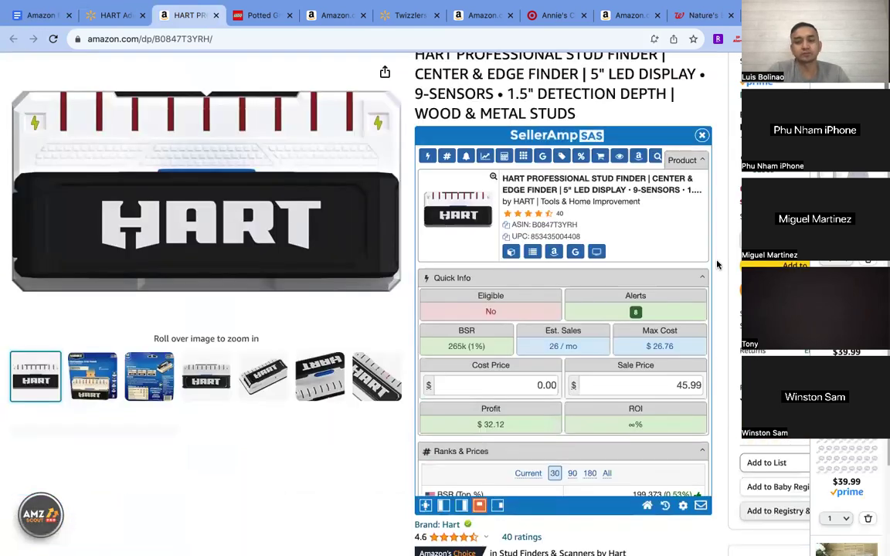
{"action": "mouse_move", "coordinate": [631, 316]}
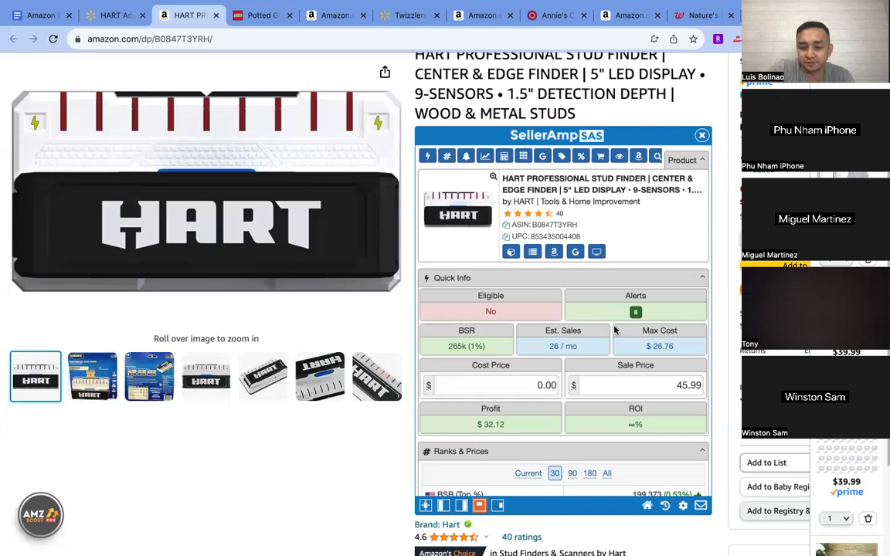
{"action": "scroll", "coordinate": [615, 331], "scroll_direction": "down", "scroll_amount": 3}
{"action": "scroll", "coordinate": [615, 330], "scroll_direction": "up", "scroll_amount": 2}
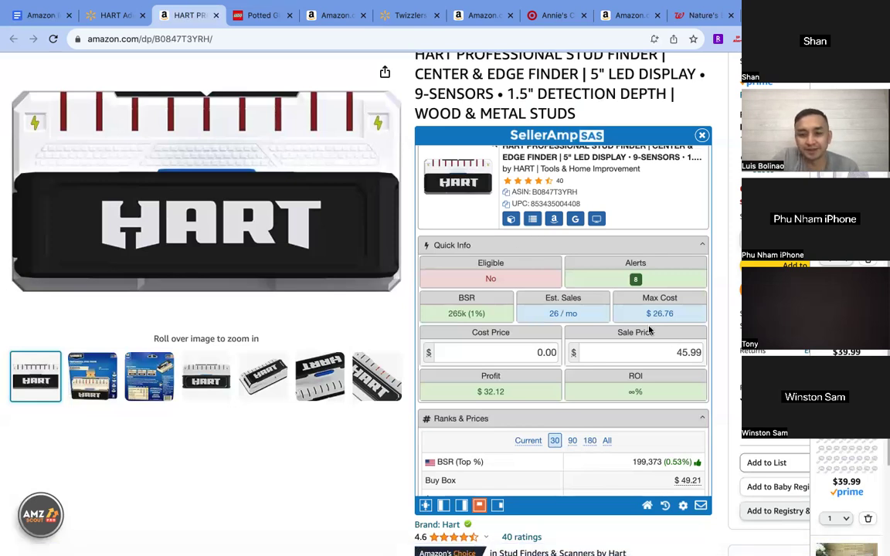
{"action": "scroll", "coordinate": [596, 364], "scroll_direction": "down", "scroll_amount": 5}
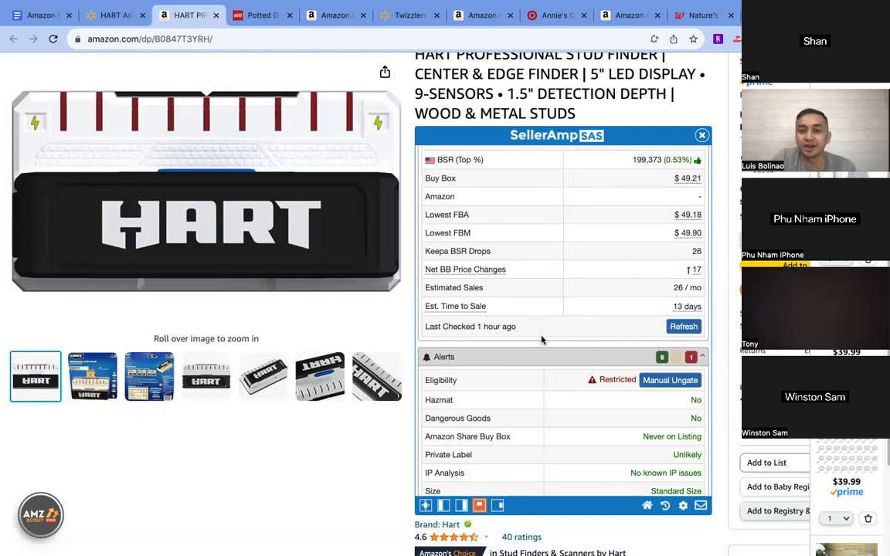
{"action": "scroll", "coordinate": [541, 339], "scroll_direction": "up", "scroll_amount": 5}
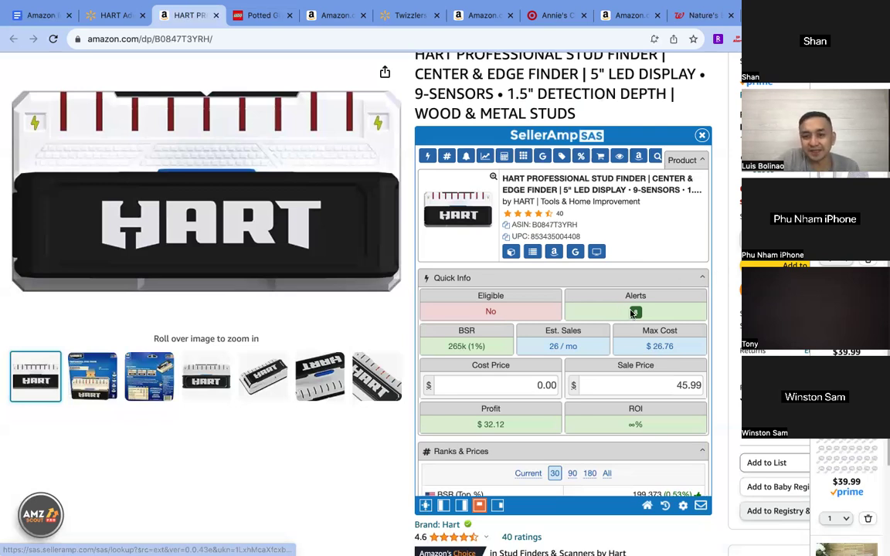
{"action": "mouse_move", "coordinate": [634, 312]}
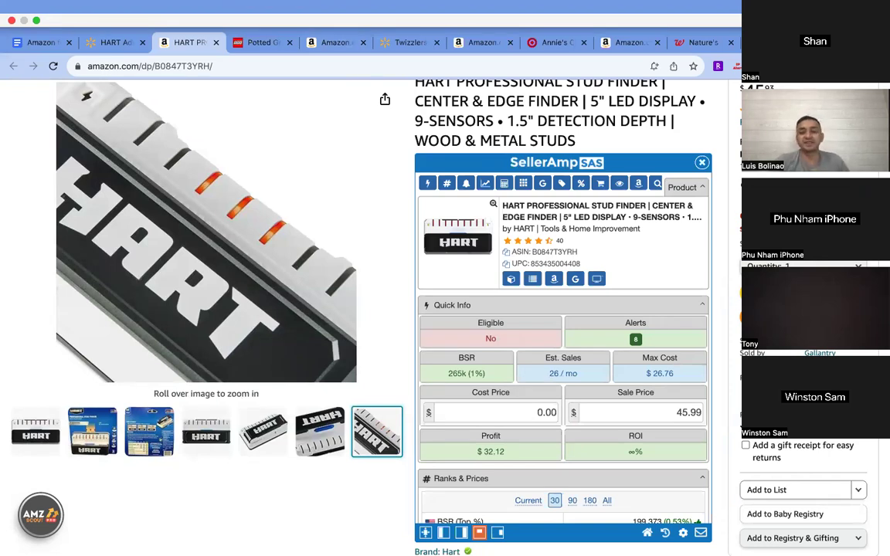
{"action": "mouse_move", "coordinate": [635, 340]}
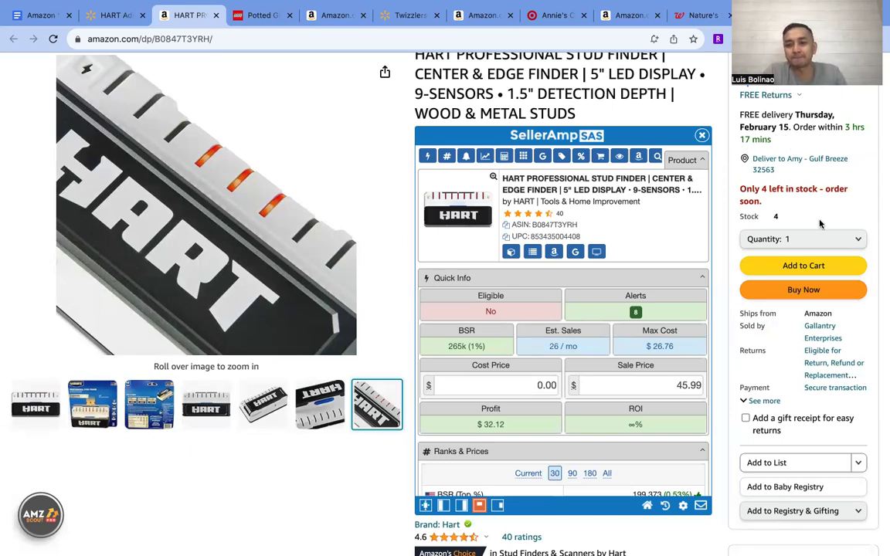
Step: Compare the Nature's Bounty Milk Thistle listing on Amazon with its Walgreens product page, and postpone the Rakuten cash back reminder
{"action": "left_click", "coordinate": [771, 15]}
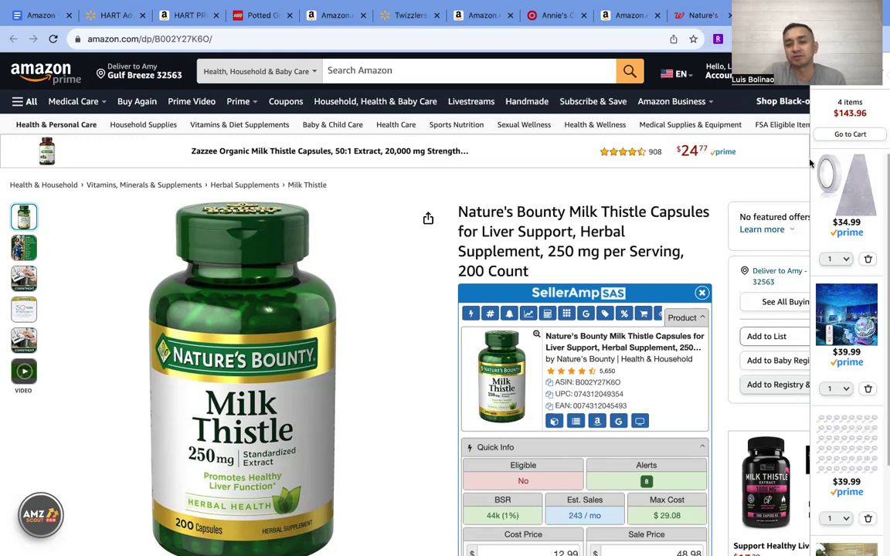
{"action": "left_click", "coordinate": [704, 19]}
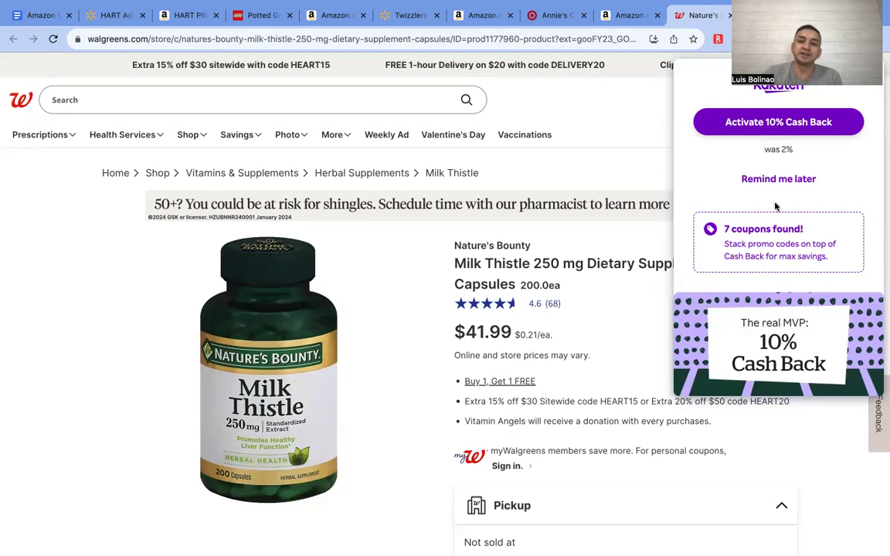
{"action": "left_click", "coordinate": [797, 182]}
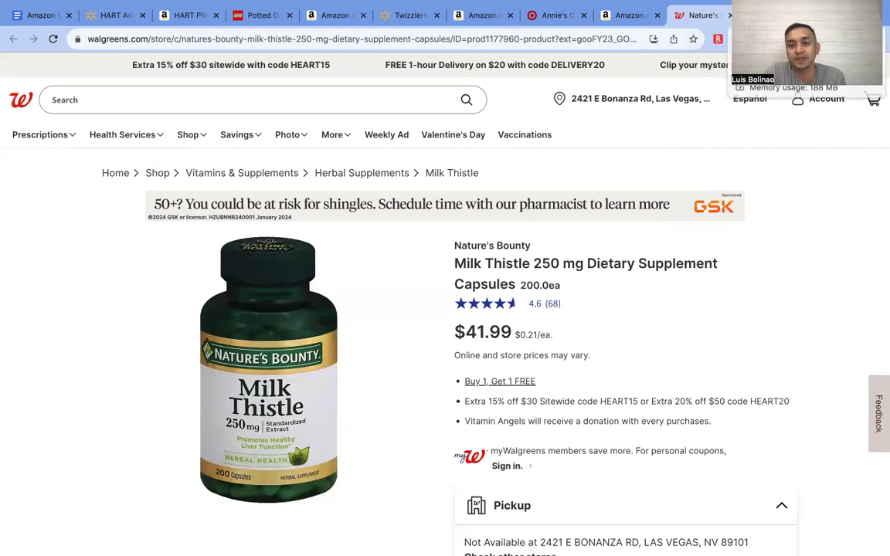
Step: Return to the Amazon milk thistle listing, review the prices, sellers and stock of all buying options, and close the offer list
{"action": "left_click", "coordinate": [630, 15]}
{"action": "scroll", "coordinate": [699, 224], "scroll_direction": "down", "scroll_amount": 3}
{"action": "scroll", "coordinate": [712, 224], "scroll_direction": "up", "scroll_amount": 2}
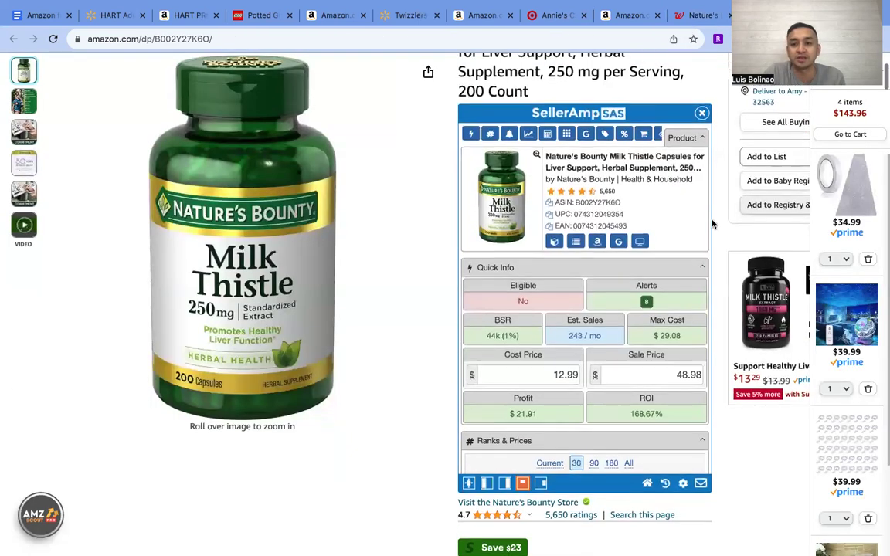
{"action": "left_click", "coordinate": [769, 173]}
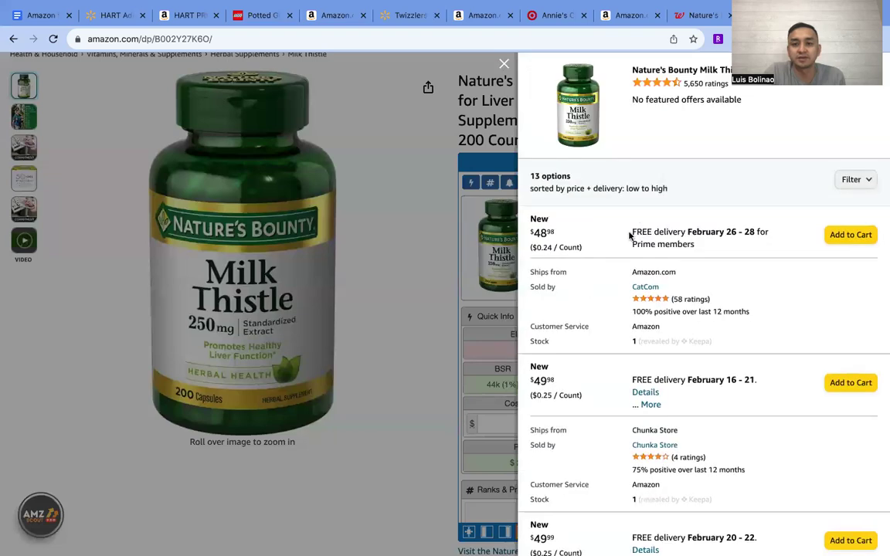
{"action": "scroll", "coordinate": [603, 248], "scroll_direction": "down", "scroll_amount": 3}
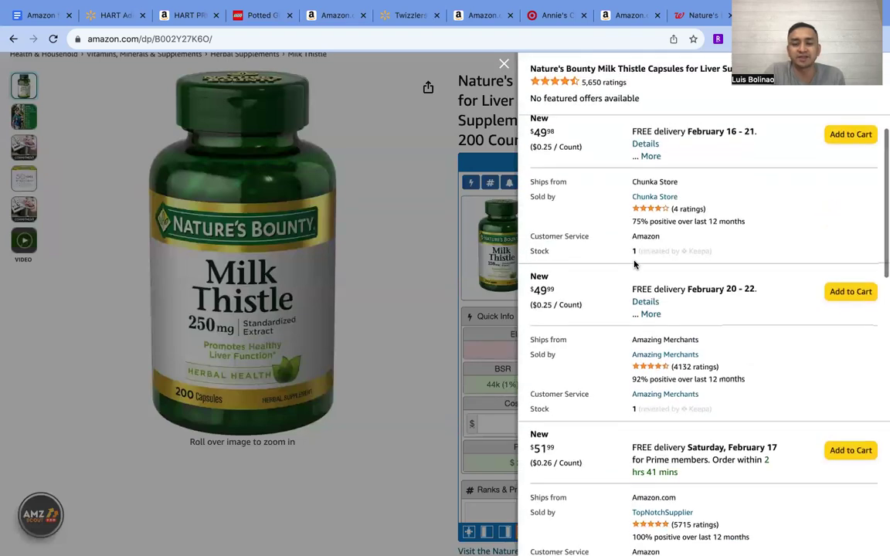
{"action": "scroll", "coordinate": [634, 260], "scroll_direction": "down", "scroll_amount": 4}
{"action": "scroll", "coordinate": [634, 265], "scroll_direction": "down", "scroll_amount": 9}
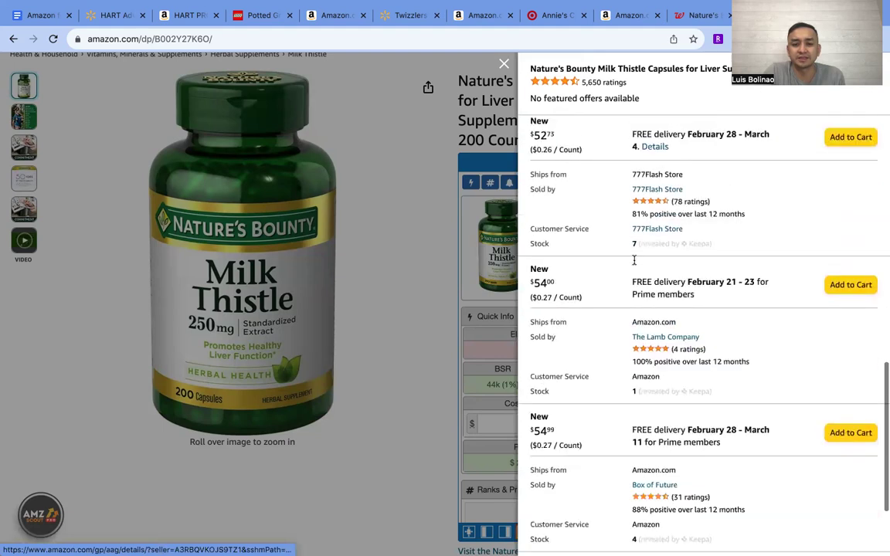
{"action": "scroll", "coordinate": [634, 265], "scroll_direction": "down", "scroll_amount": 5}
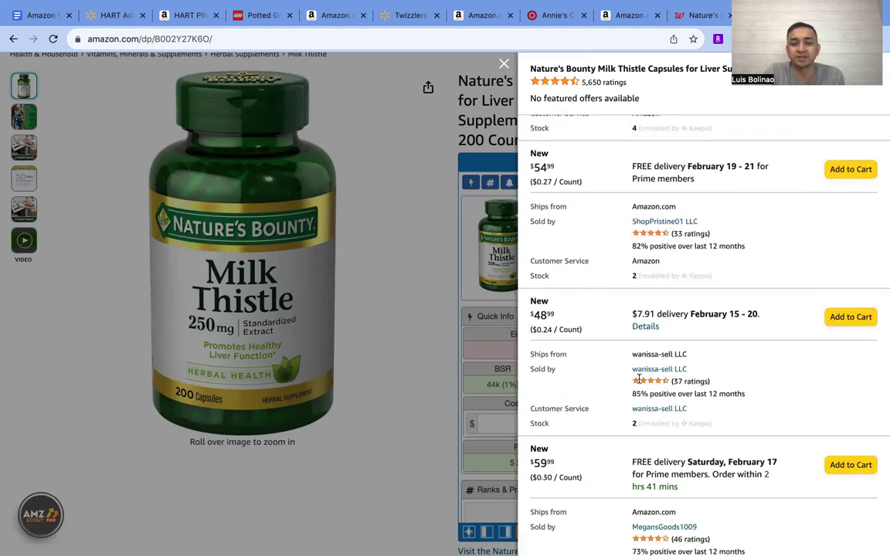
{"action": "left_click", "coordinate": [450, 55]}
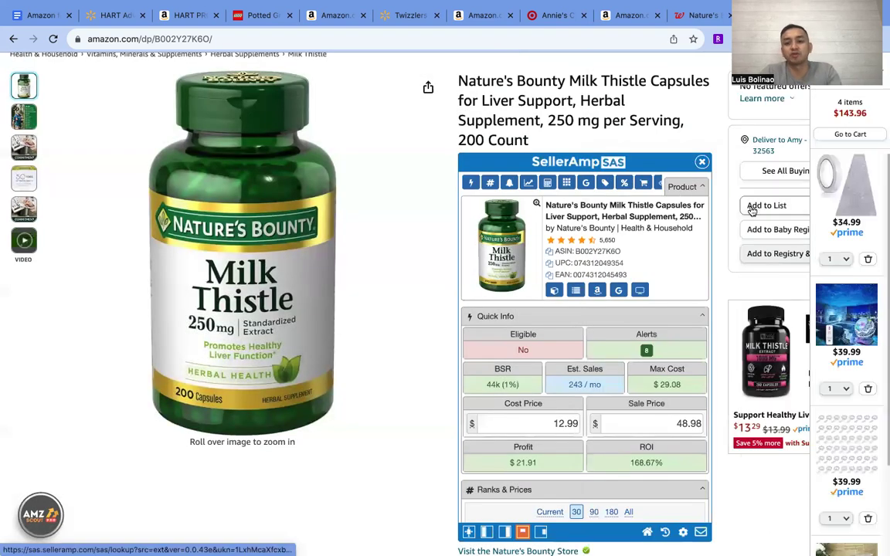
Step: Recheck the Walgreens buy-one-get-one deal and set the SellerAmp cost price for the milk thistle capsules to 20.99
{"action": "left_click", "coordinate": [701, 16]}
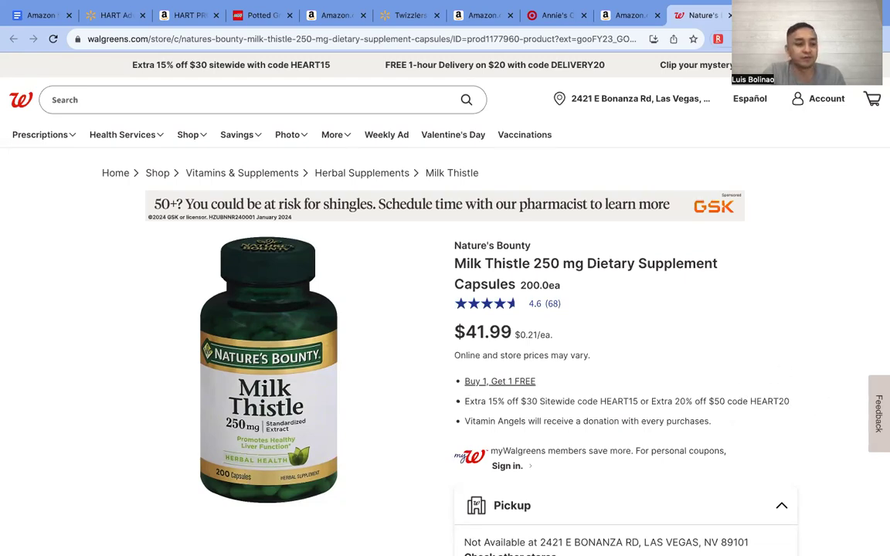
{"action": "left_click", "coordinate": [772, 15]}
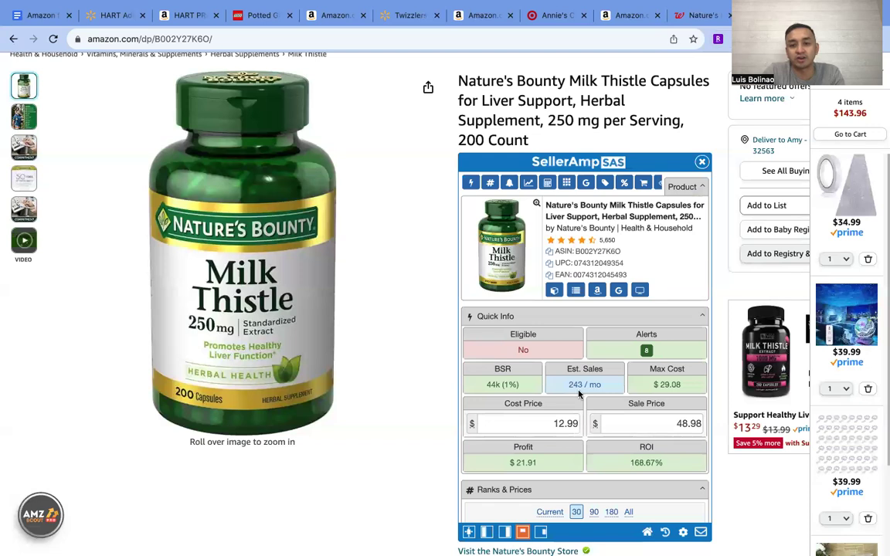
{"action": "double_click", "coordinate": [567, 422]}
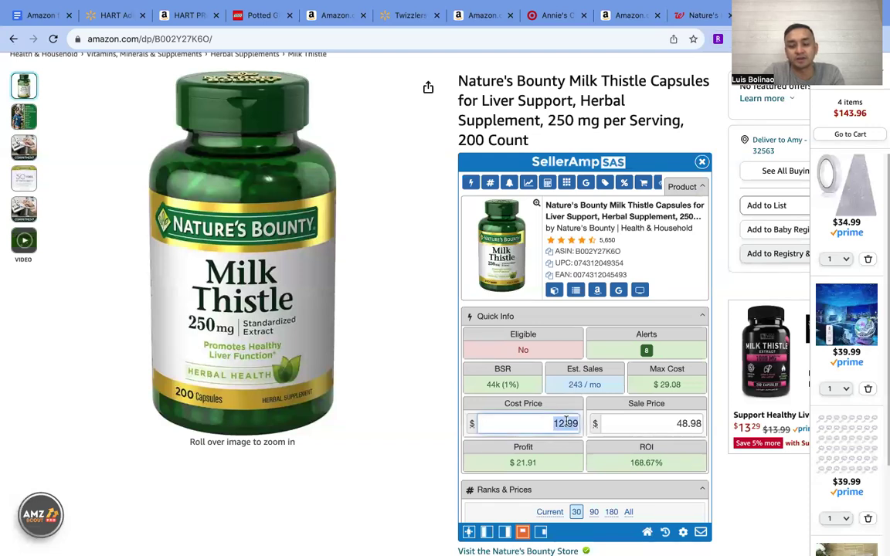
{"action": "type", "text": "20.99"}
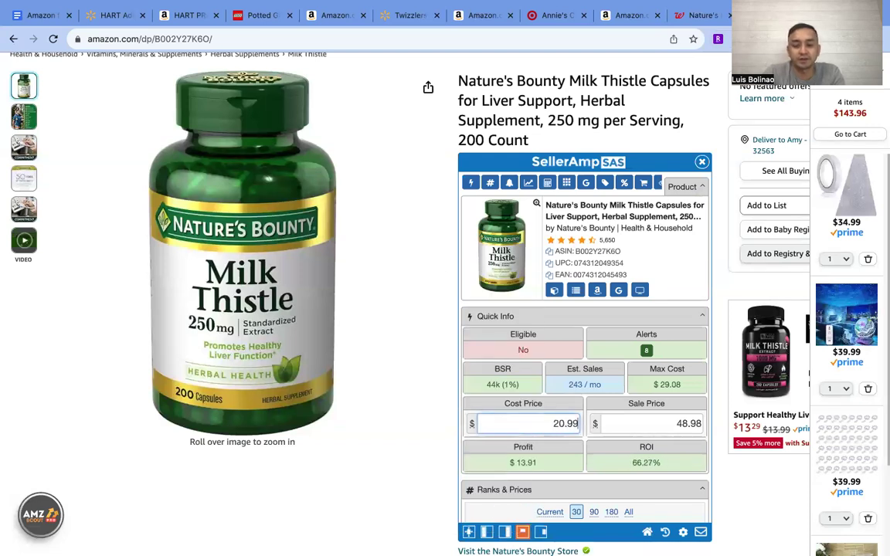
{"action": "scroll", "coordinate": [587, 367], "scroll_direction": "down", "scroll_amount": 1}
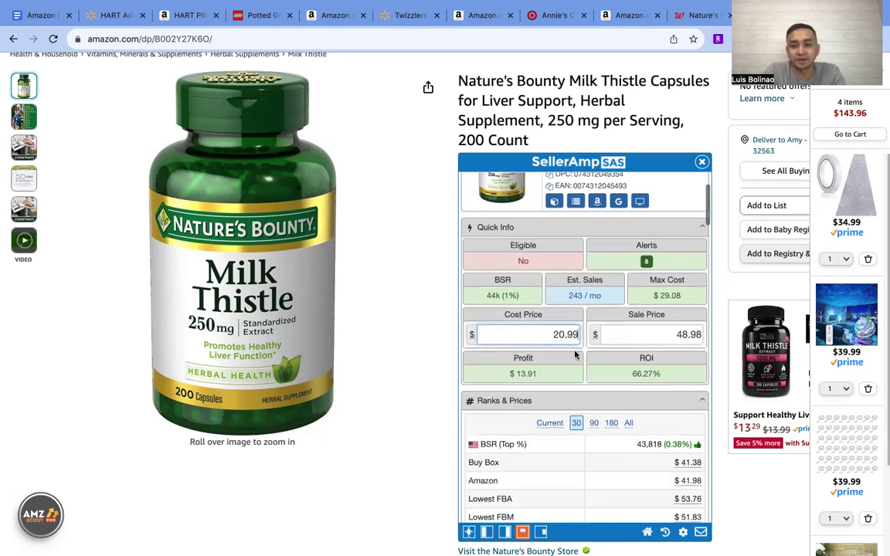
Step: Check the Walgreens coupon offers and apply a 20% discount to the milk thistle capsules in SellerAmp
{"action": "left_click", "coordinate": [695, 17]}
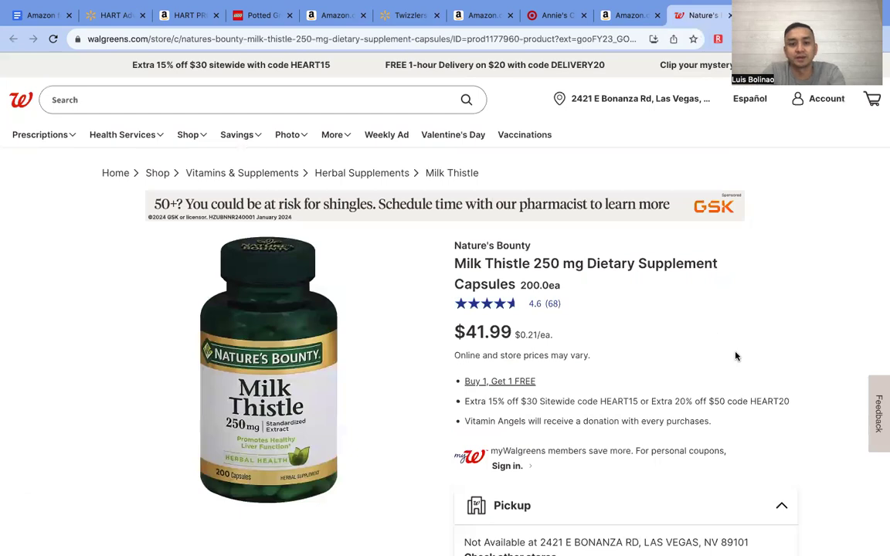
{"action": "scroll", "coordinate": [737, 357], "scroll_direction": "down", "scroll_amount": 1}
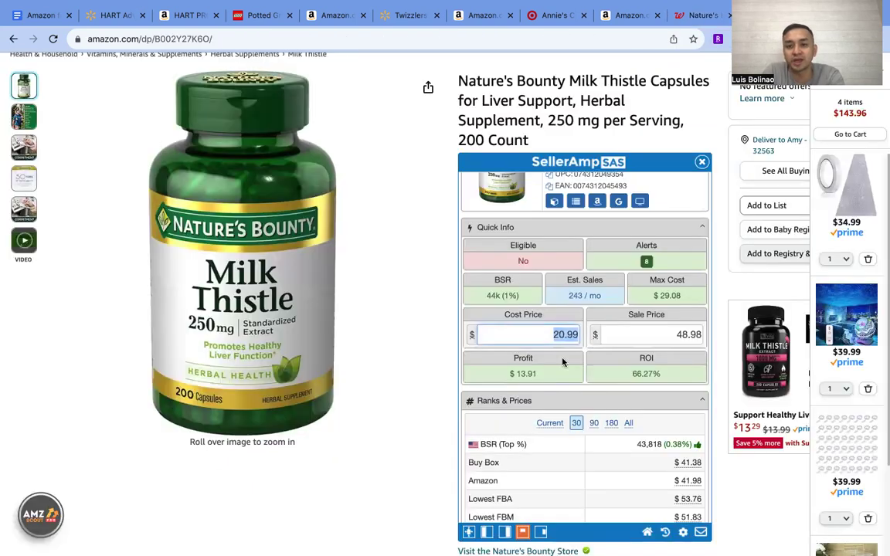
{"action": "scroll", "coordinate": [563, 363], "scroll_direction": "down", "scroll_amount": 10}
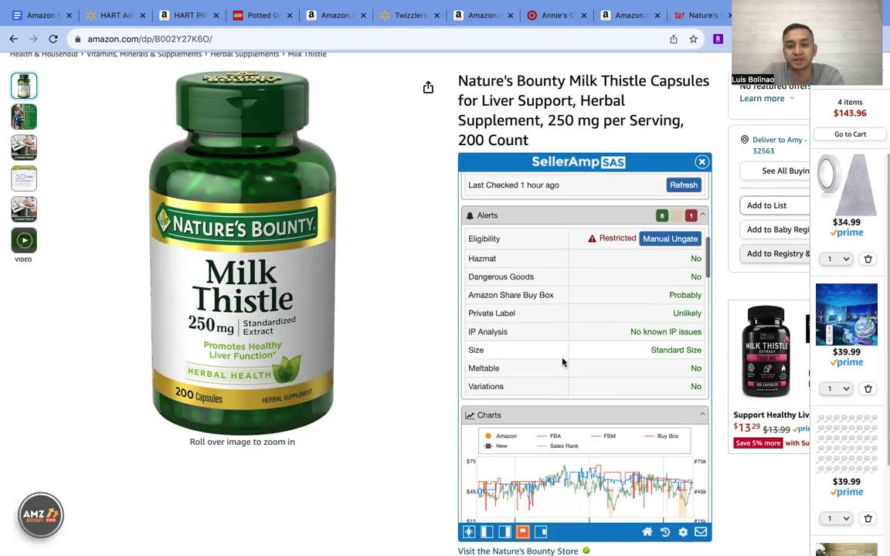
{"action": "scroll", "coordinate": [562, 363], "scroll_direction": "down", "scroll_amount": 12}
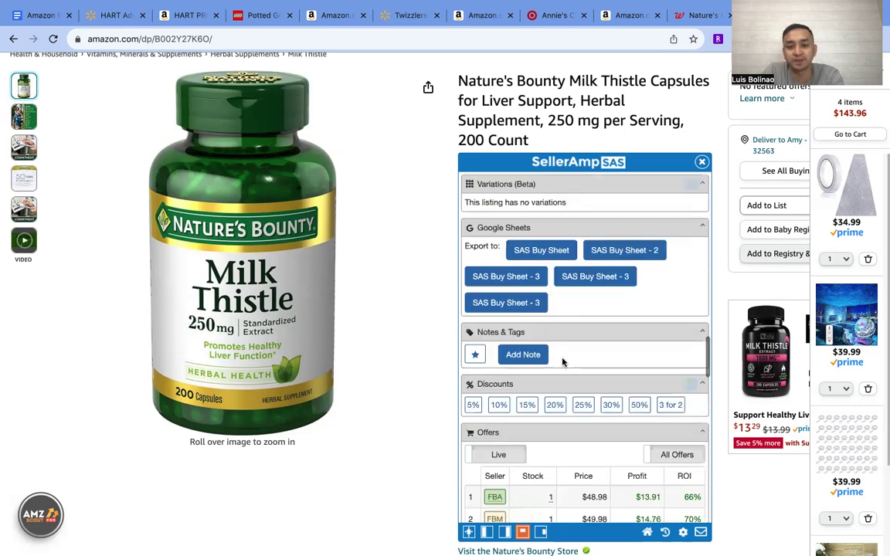
{"action": "scroll", "coordinate": [562, 364], "scroll_direction": "down", "scroll_amount": 12}
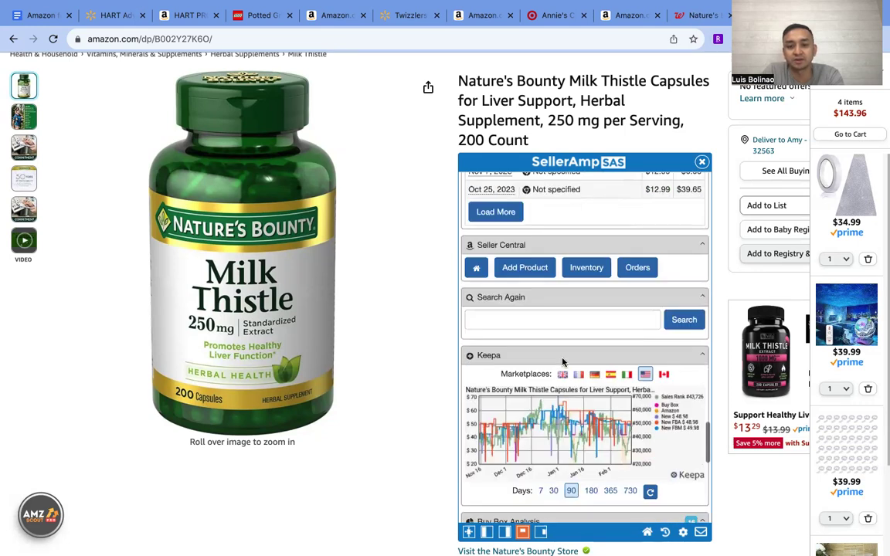
{"action": "scroll", "coordinate": [562, 363], "scroll_direction": "down", "scroll_amount": 3}
{"action": "scroll", "coordinate": [511, 330], "scroll_direction": "up", "scroll_amount": 10}
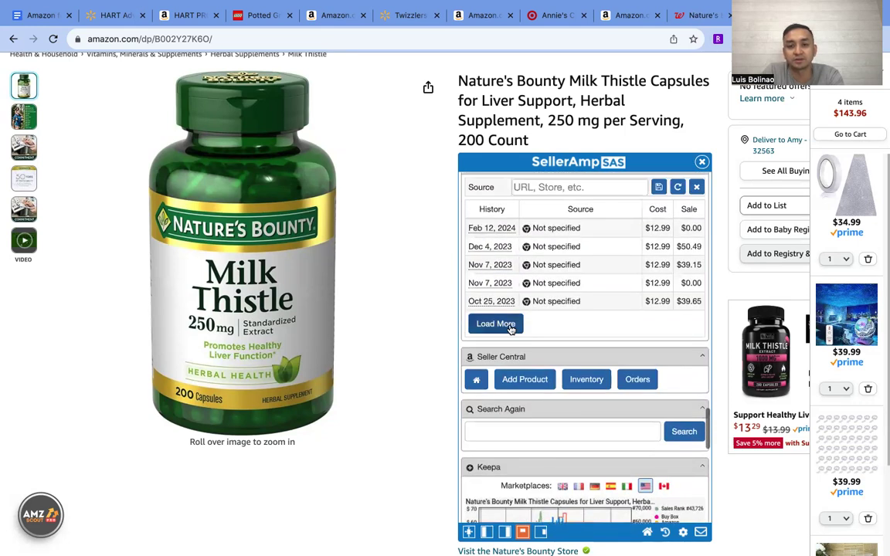
{"action": "scroll", "coordinate": [511, 330], "scroll_direction": "up", "scroll_amount": 8}
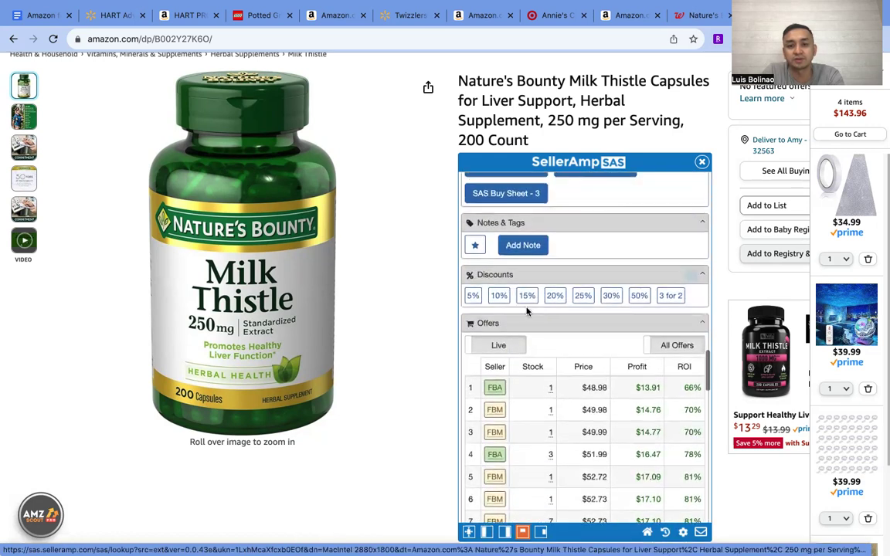
{"action": "left_click", "coordinate": [556, 297]}
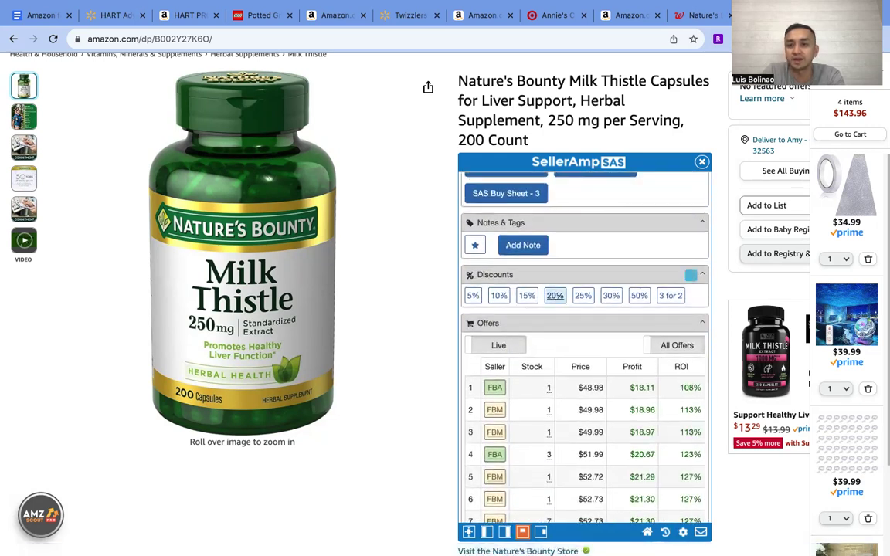
Step: Activate Rakuten's 10% cash back on the Walgreens milk thistle page
{"action": "left_click", "coordinate": [701, 16]}
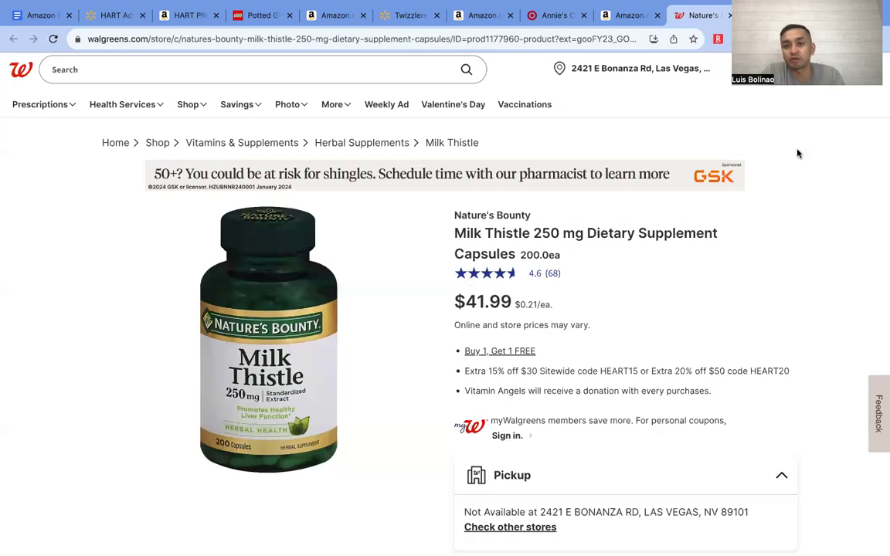
{"action": "left_click", "coordinate": [717, 41]}
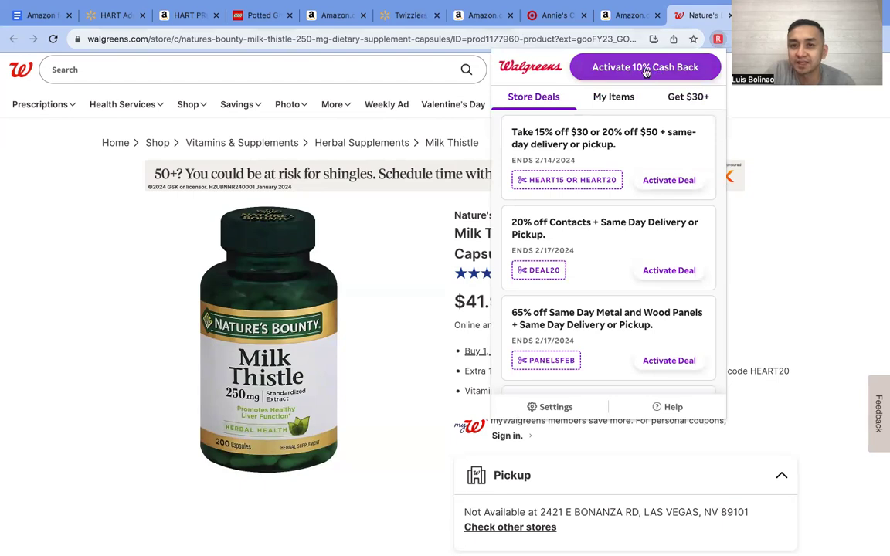
{"action": "left_click", "coordinate": [637, 70]}
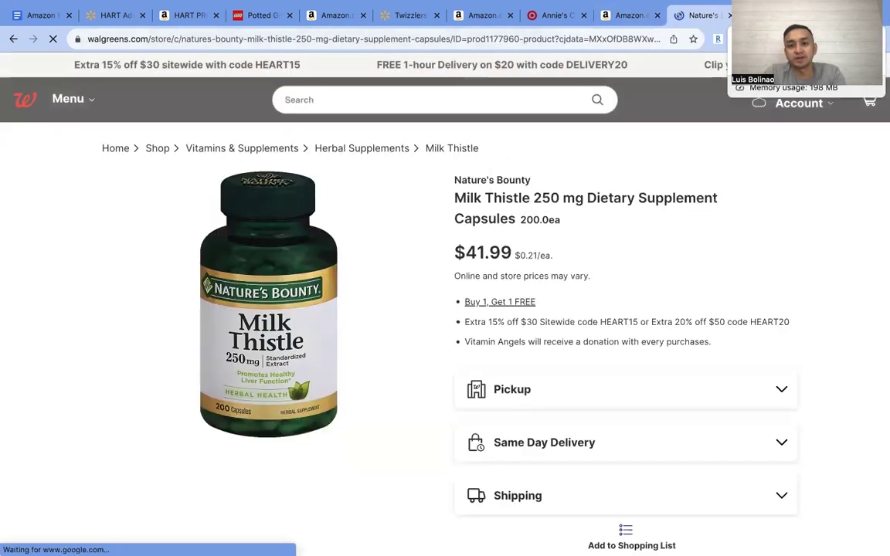
Step: Apply the 30% discount in SellerAmp for the Amazon milk thistle listing and clear the 20% discount
{"action": "left_click", "coordinate": [775, 15]}
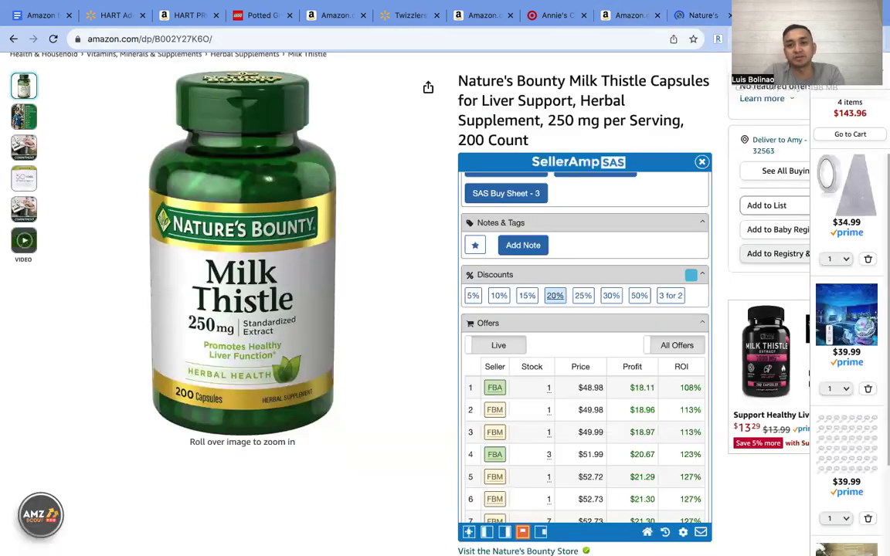
{"action": "left_click", "coordinate": [610, 297]}
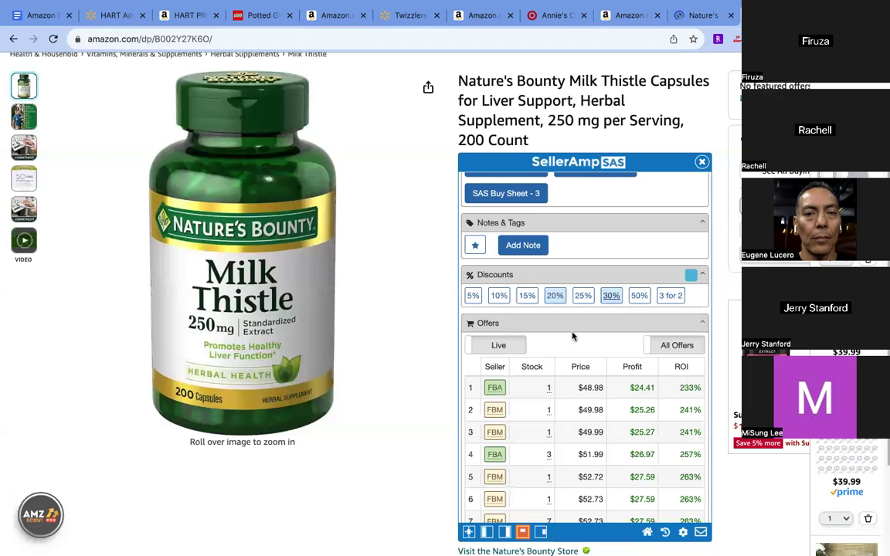
{"action": "scroll", "coordinate": [573, 336], "scroll_direction": "up", "scroll_amount": 15}
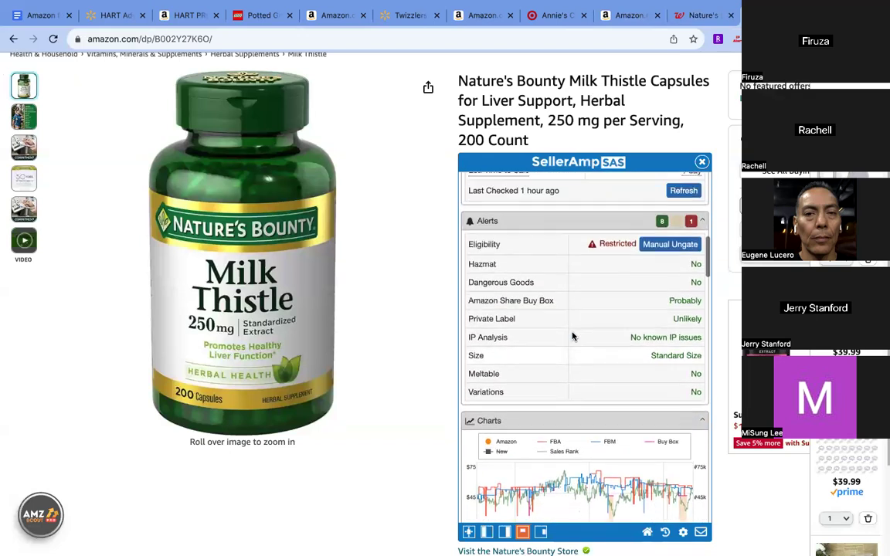
{"action": "scroll", "coordinate": [573, 336], "scroll_direction": "up", "scroll_amount": 3}
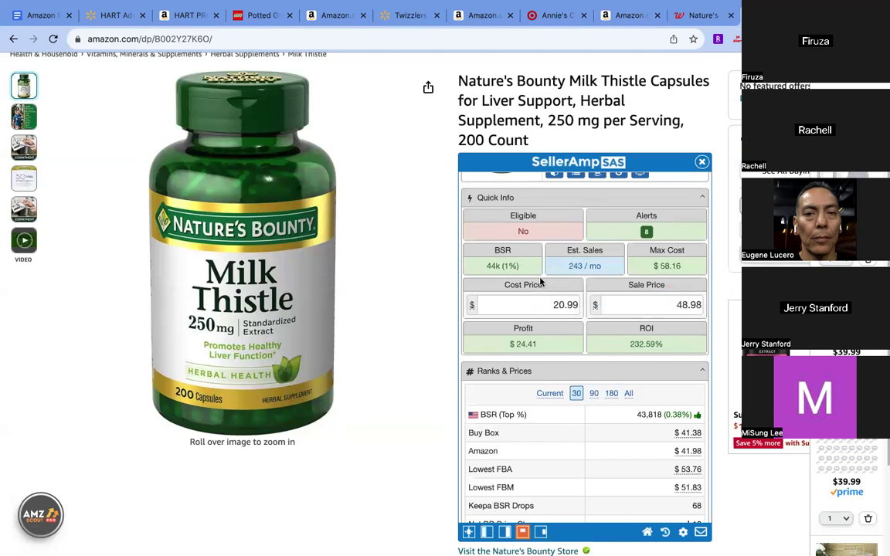
{"action": "scroll", "coordinate": [541, 283], "scroll_direction": "down", "scroll_amount": 12}
{"action": "scroll", "coordinate": [583, 321], "scroll_direction": "down", "scroll_amount": 10}
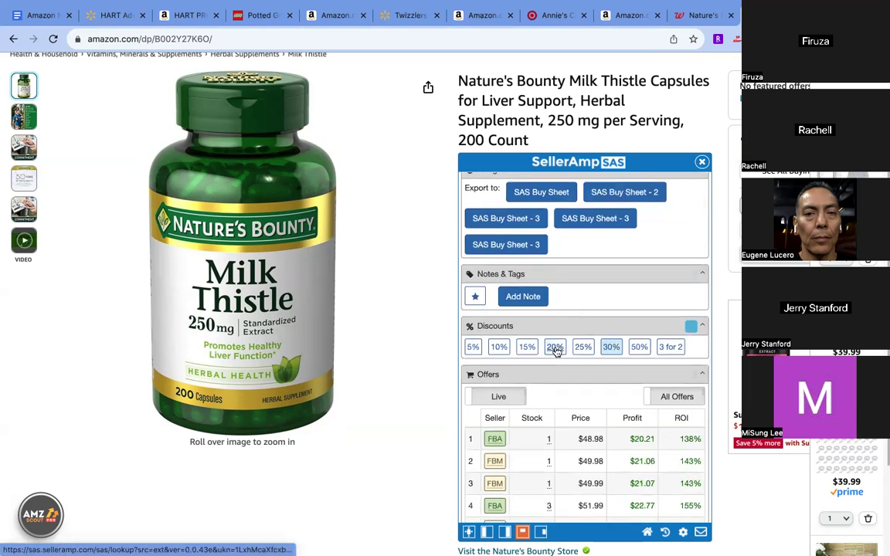
{"action": "left_click", "coordinate": [611, 348]}
{"action": "left_click", "coordinate": [611, 348]}
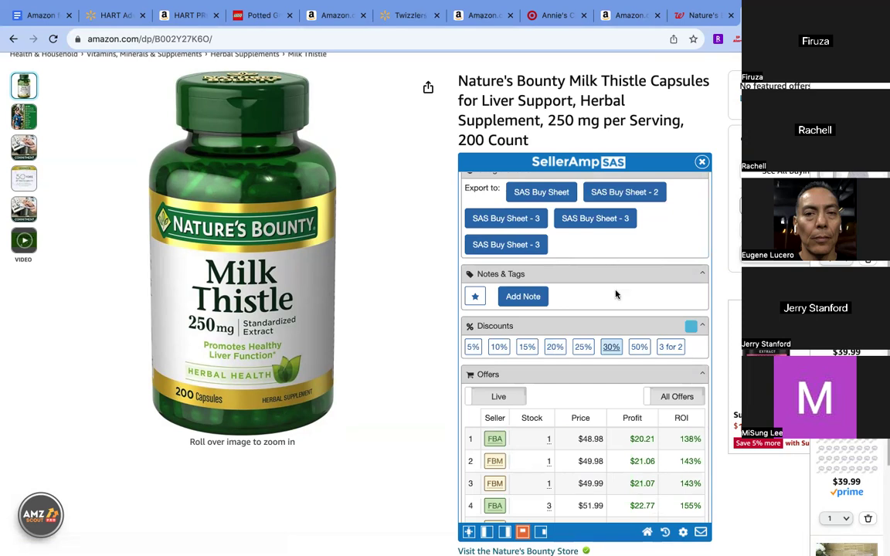
Step: Review the discounted profit and ROI in SellerAmp's profit calculator and quick info, along with the ranks and prices
{"action": "scroll", "coordinate": [590, 298], "scroll_direction": "up", "scroll_amount": 1}
{"action": "scroll", "coordinate": [591, 298], "scroll_direction": "down", "scroll_amount": 15}
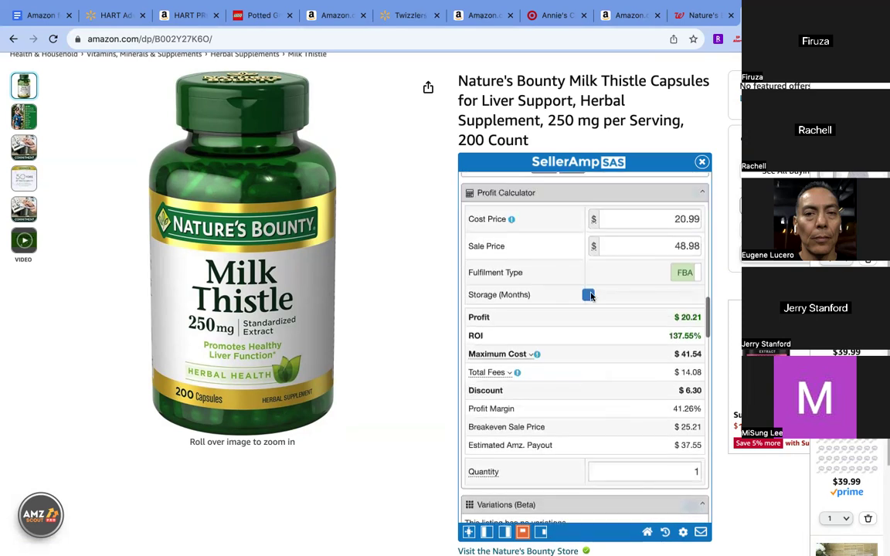
{"action": "scroll", "coordinate": [591, 296], "scroll_direction": "up", "scroll_amount": 5}
{"action": "scroll", "coordinate": [591, 296], "scroll_direction": "up", "scroll_amount": 5}
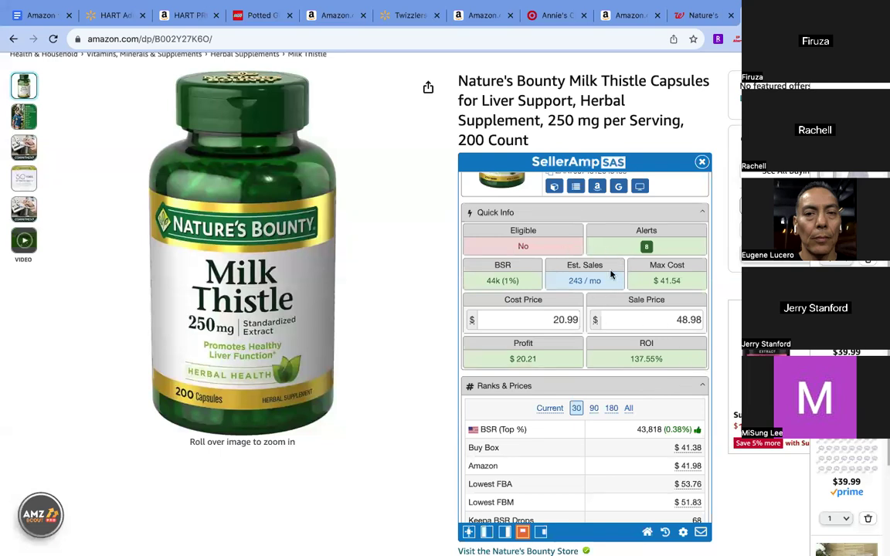
{"action": "scroll", "coordinate": [582, 280], "scroll_direction": "down", "scroll_amount": 1}
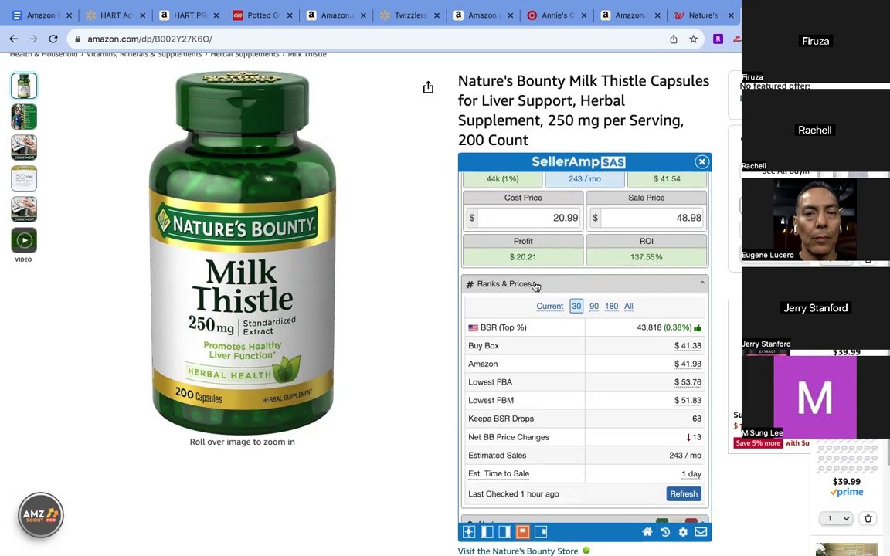
{"action": "scroll", "coordinate": [579, 309], "scroll_direction": "down", "scroll_amount": 10}
{"action": "scroll", "coordinate": [583, 309], "scroll_direction": "down", "scroll_amount": 15}
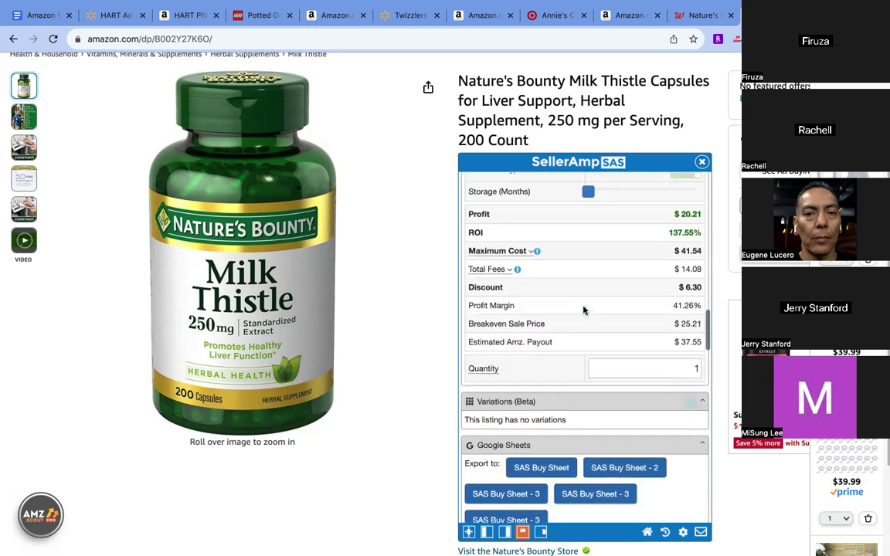
Step: Load the remaining seller offers for the milk thistle listing in SellerAmp and review its profit calculator and quick info
{"action": "scroll", "coordinate": [585, 310], "scroll_direction": "up", "scroll_amount": 1}
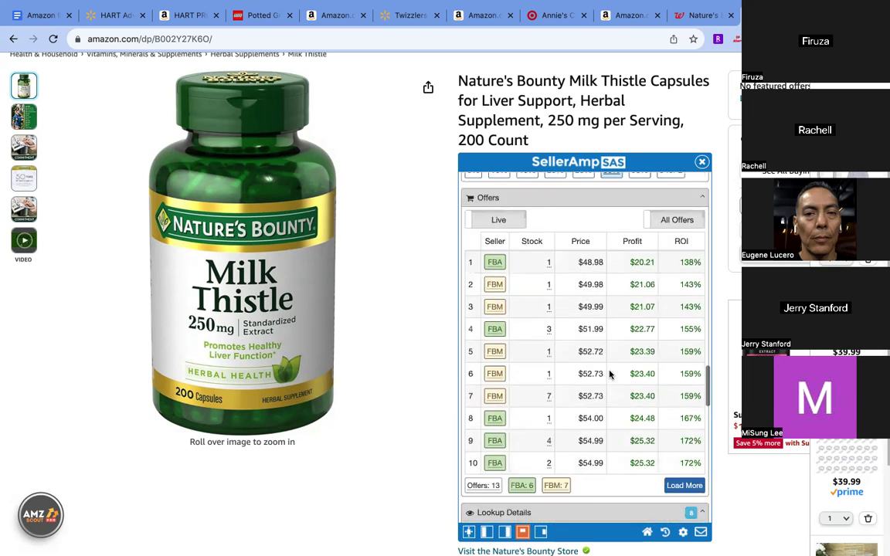
{"action": "left_click", "coordinate": [683, 485]}
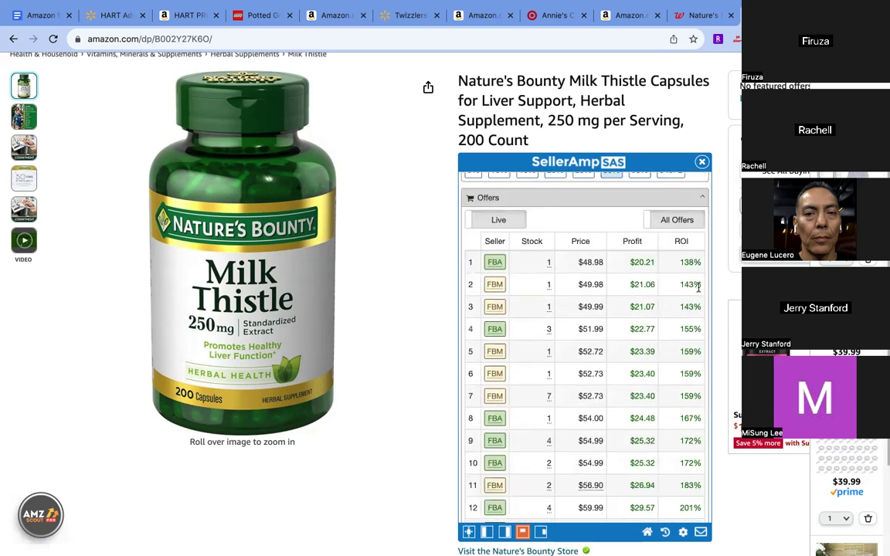
{"action": "scroll", "coordinate": [573, 305], "scroll_direction": "up", "scroll_amount": 15}
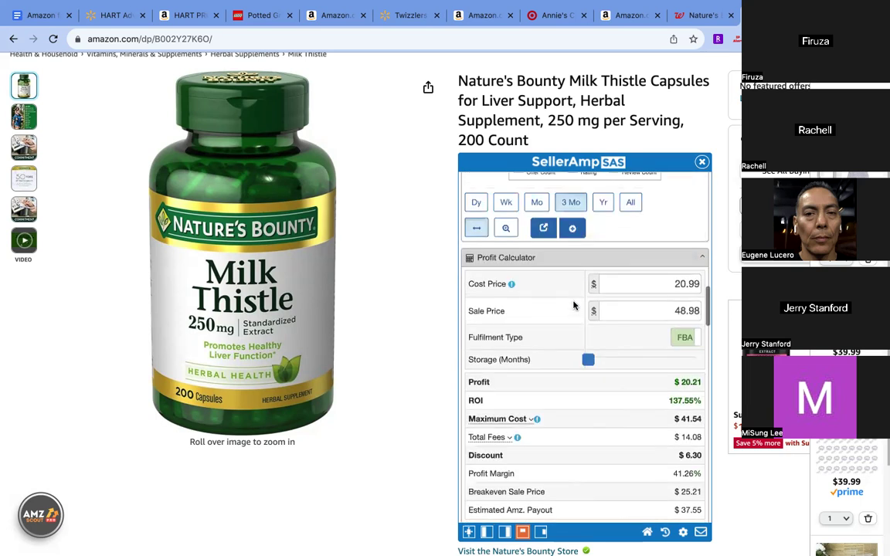
{"action": "scroll", "coordinate": [575, 304], "scroll_direction": "up", "scroll_amount": 5}
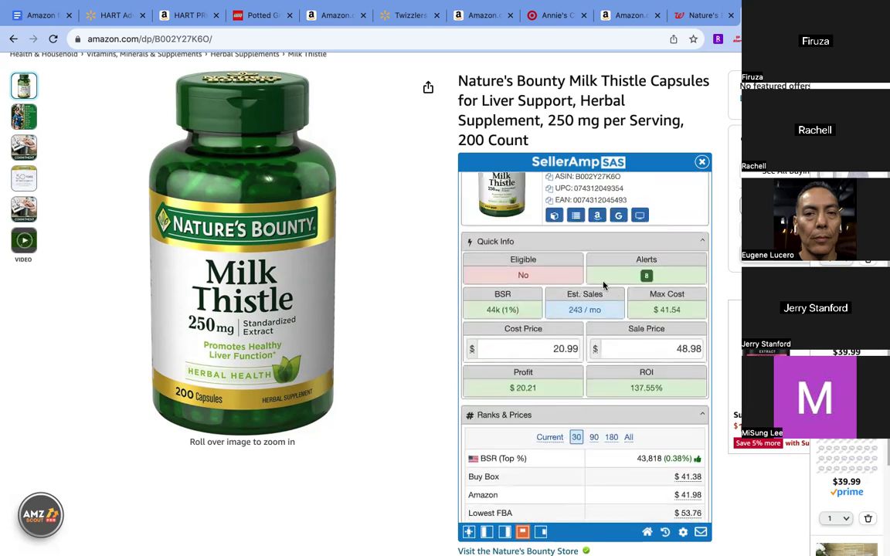
{"action": "scroll", "coordinate": [575, 318], "scroll_direction": "down", "scroll_amount": 20}
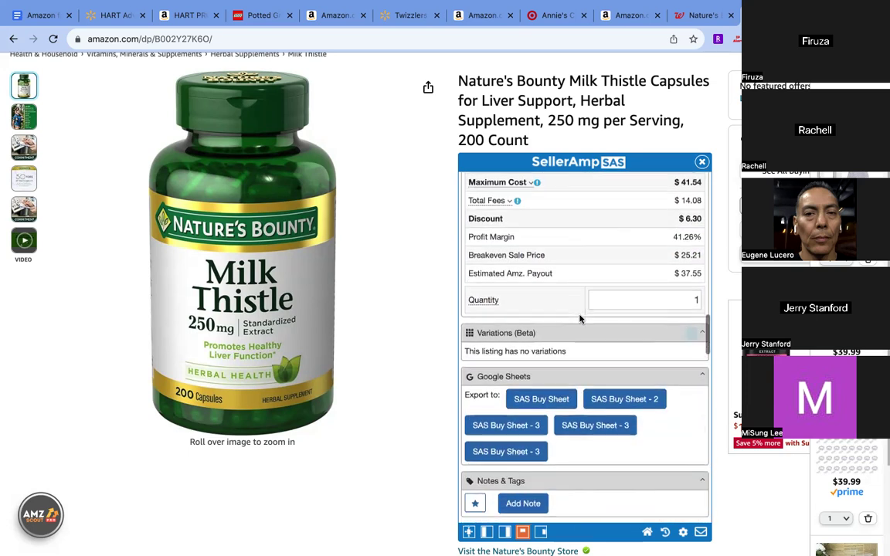
{"action": "scroll", "coordinate": [580, 318], "scroll_direction": "down", "scroll_amount": 3}
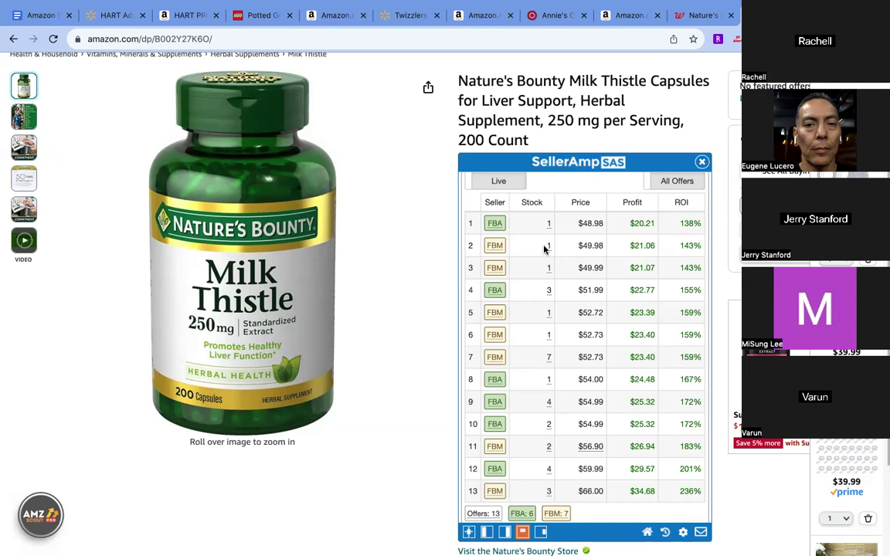
Step: Examine the milk thistle offers' stock, prices, profit and ROI in SellerAmp, along with the charts, ranks and estimated sales
{"action": "scroll", "coordinate": [546, 249], "scroll_direction": "down", "scroll_amount": 3}
{"action": "scroll", "coordinate": [513, 206], "scroll_direction": "up", "scroll_amount": 2}
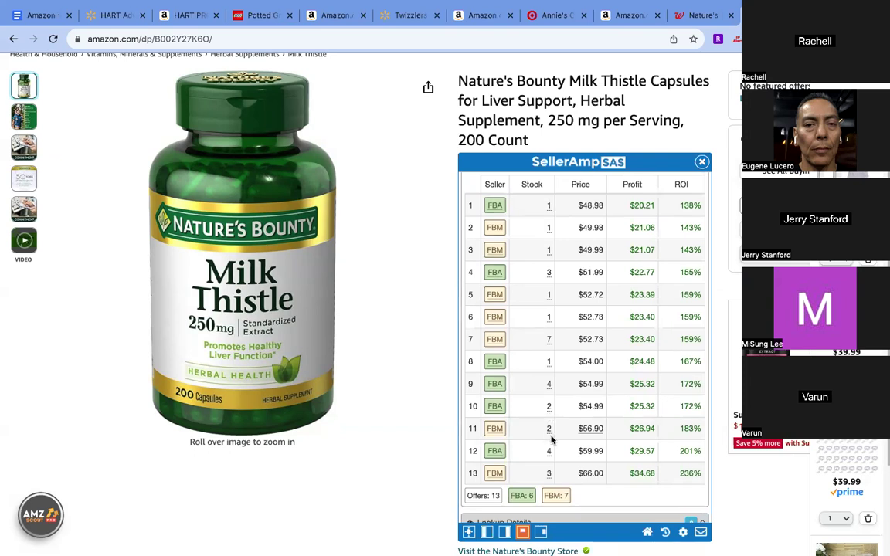
{"action": "scroll", "coordinate": [577, 332], "scroll_direction": "up", "scroll_amount": 3}
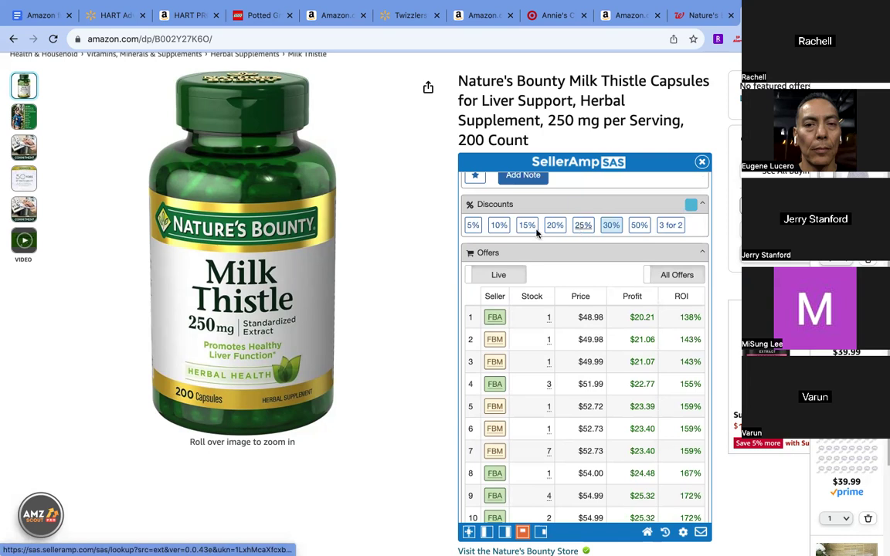
{"action": "scroll", "coordinate": [581, 331], "scroll_direction": "up", "scroll_amount": 10}
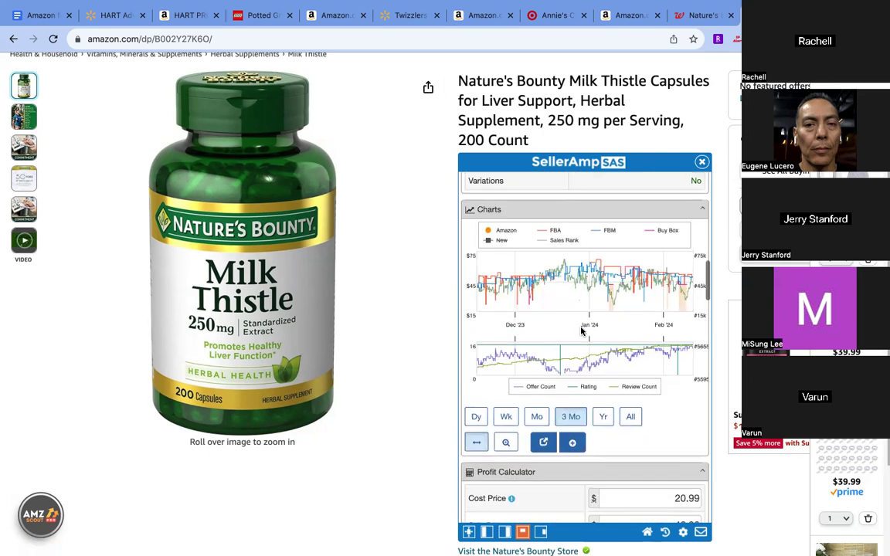
{"action": "scroll", "coordinate": [581, 330], "scroll_direction": "up", "scroll_amount": 1}
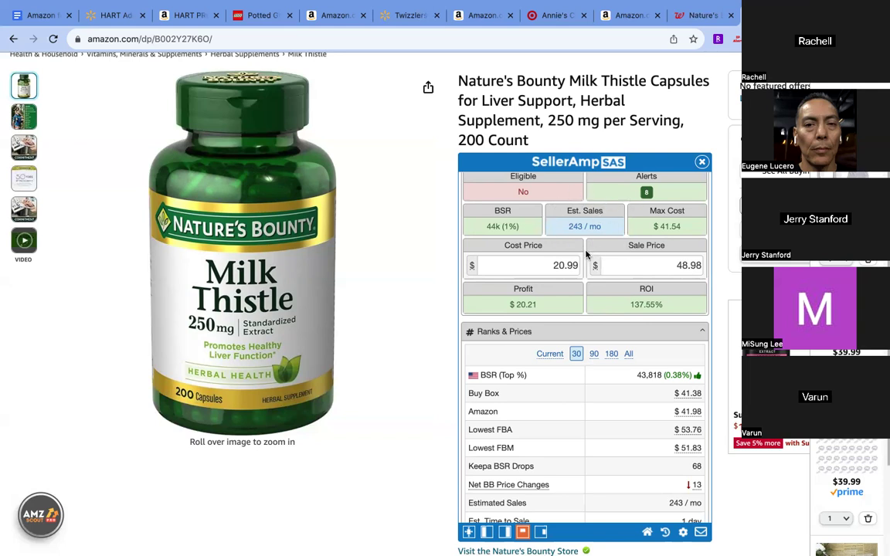
{"action": "scroll", "coordinate": [586, 255], "scroll_direction": "down", "scroll_amount": 1}
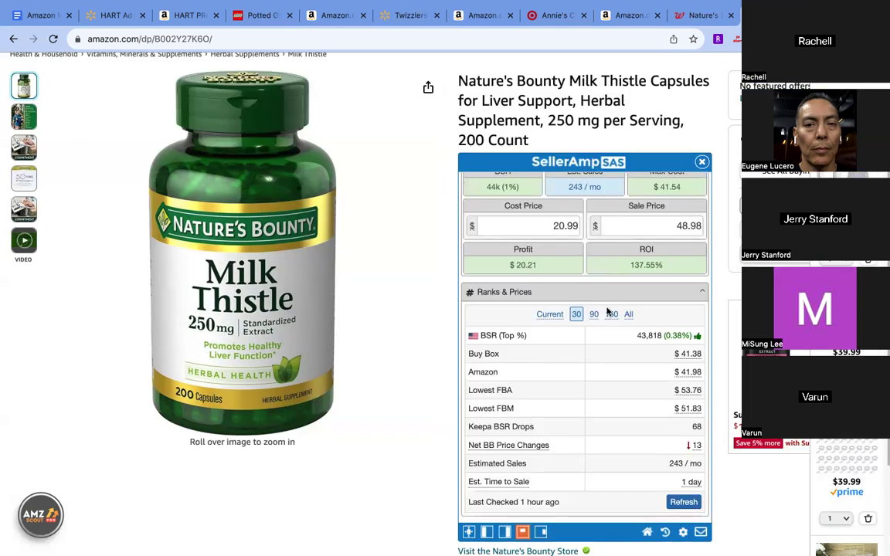
{"action": "scroll", "coordinate": [607, 310], "scroll_direction": "down", "scroll_amount": 15}
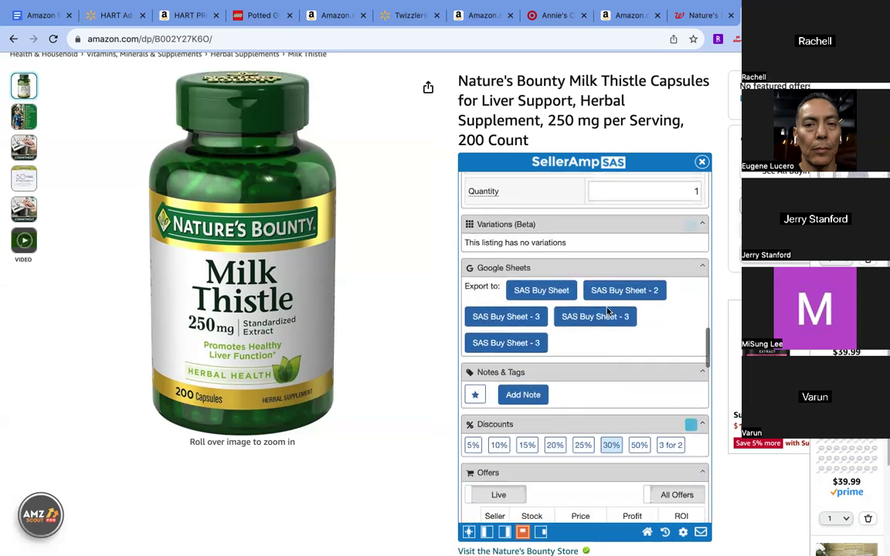
{"action": "scroll", "coordinate": [607, 311], "scroll_direction": "down", "scroll_amount": 8}
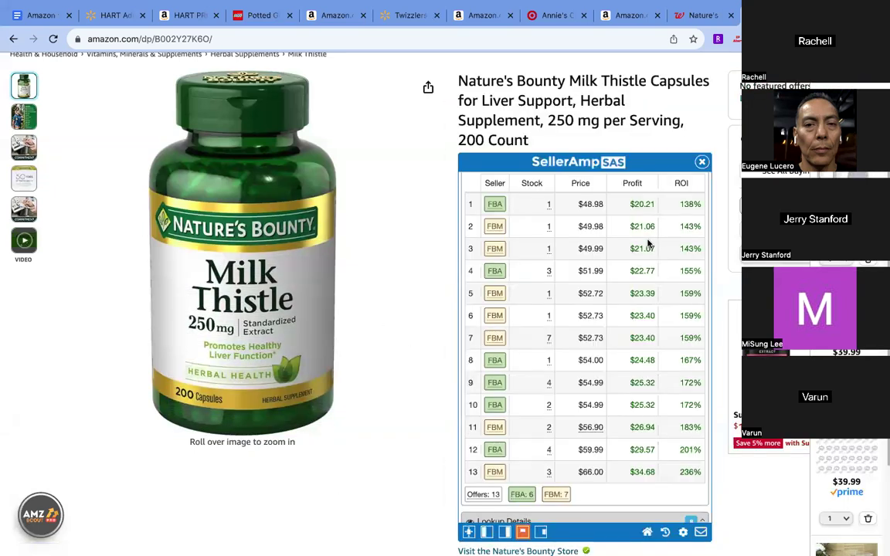
Step: Close the Walgreens milk thistle page and switch to the Amazon listing for Annie's Organic Cheddar Bunnies
{"action": "left_click", "coordinate": [700, 13]}
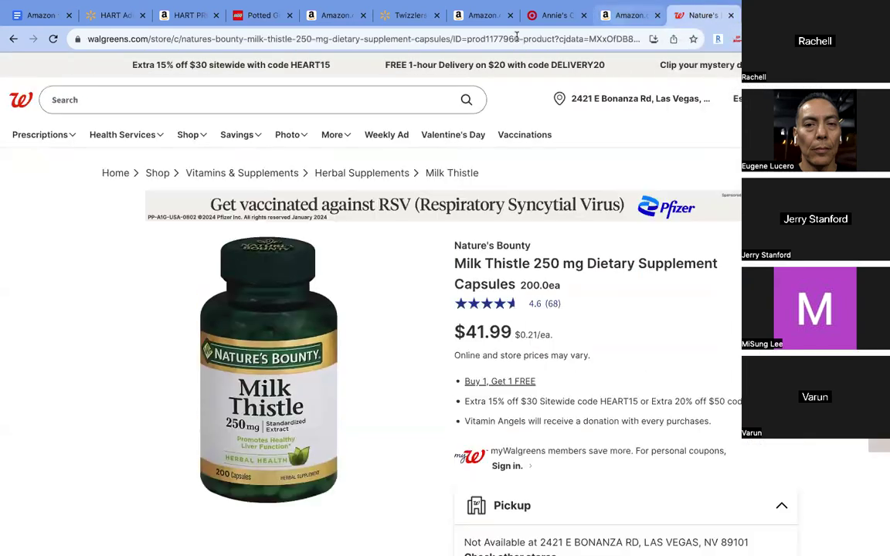
{"action": "left_click", "coordinate": [626, 16]}
{"action": "left_click", "coordinate": [730, 16]}
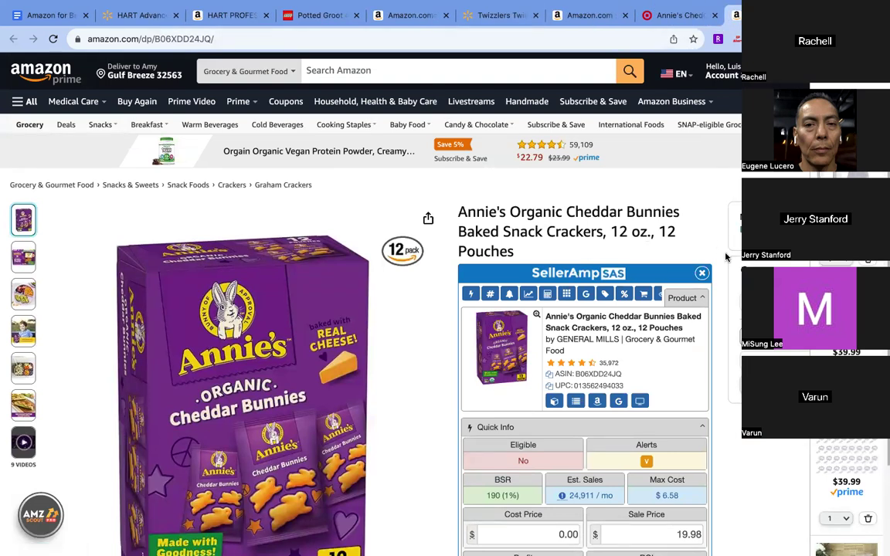
{"action": "scroll", "coordinate": [726, 258], "scroll_direction": "down", "scroll_amount": 3}
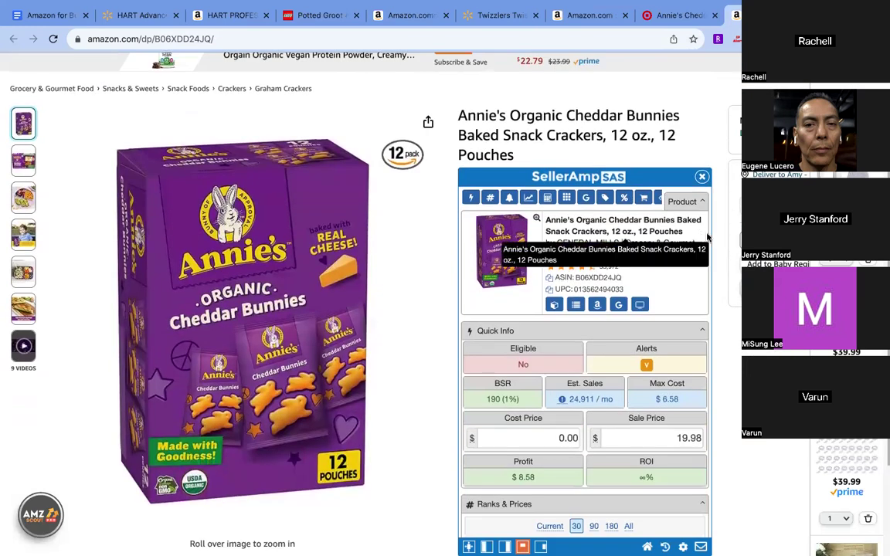
{"action": "scroll", "coordinate": [707, 238], "scroll_direction": "up", "scroll_amount": 2}
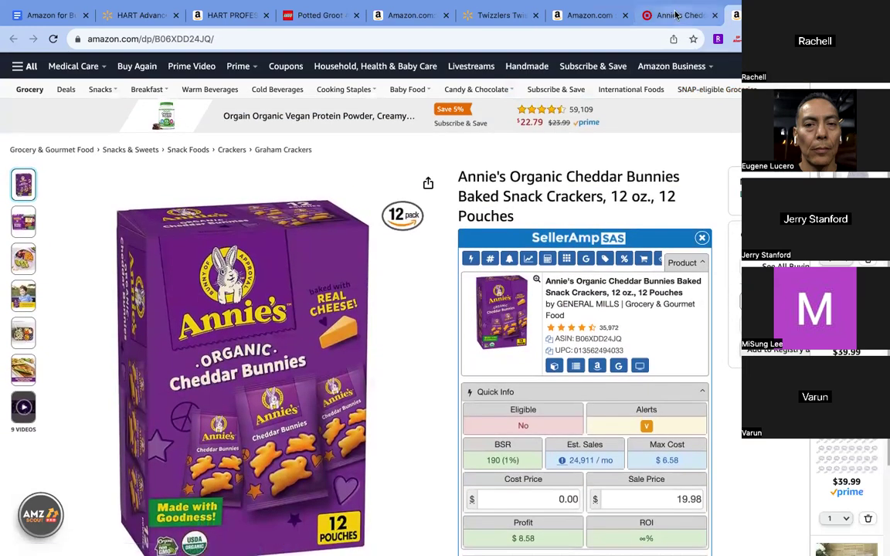
Step: Check the price of Annie's Cheddar Bunnies on the Target product page
{"action": "left_click", "coordinate": [674, 14]}
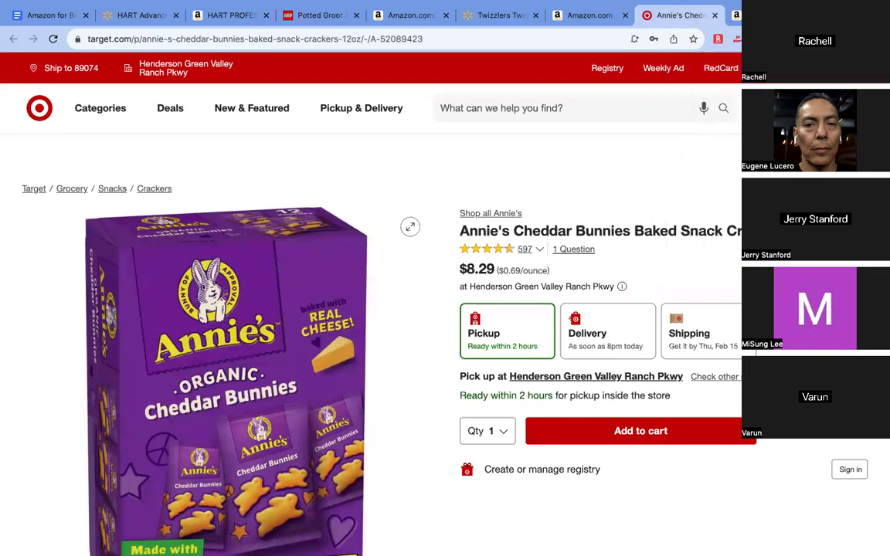
{"action": "scroll", "coordinate": [371, 324], "scroll_direction": "down", "scroll_amount": 3}
{"action": "scroll", "coordinate": [224, 324], "scroll_direction": "down", "scroll_amount": 2}
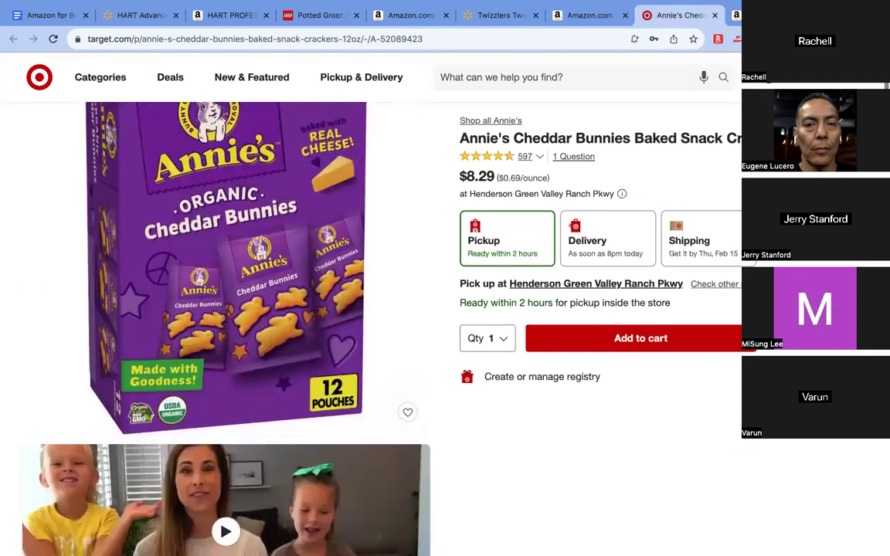
{"action": "scroll", "coordinate": [224, 325], "scroll_direction": "up", "scroll_amount": 1}
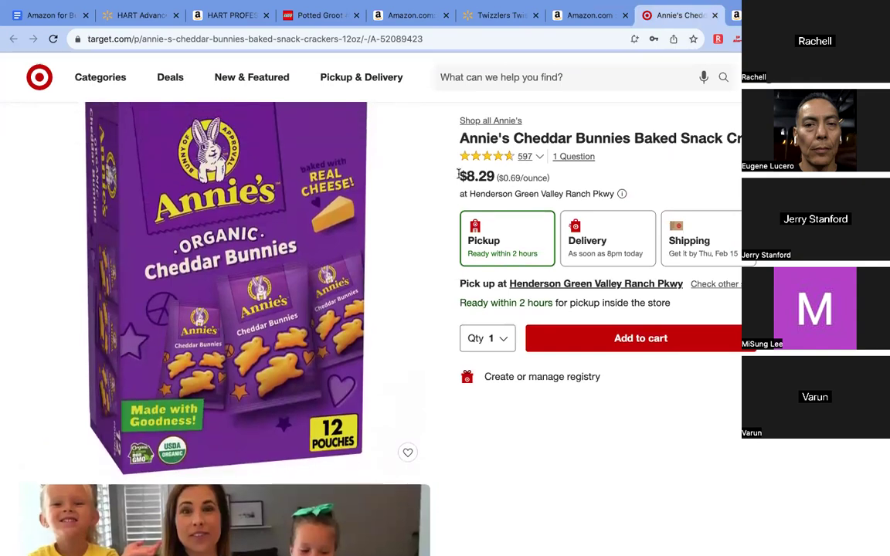
{"action": "left_click_drag", "start_coordinate": [461, 176], "coordinate": [494, 177]}
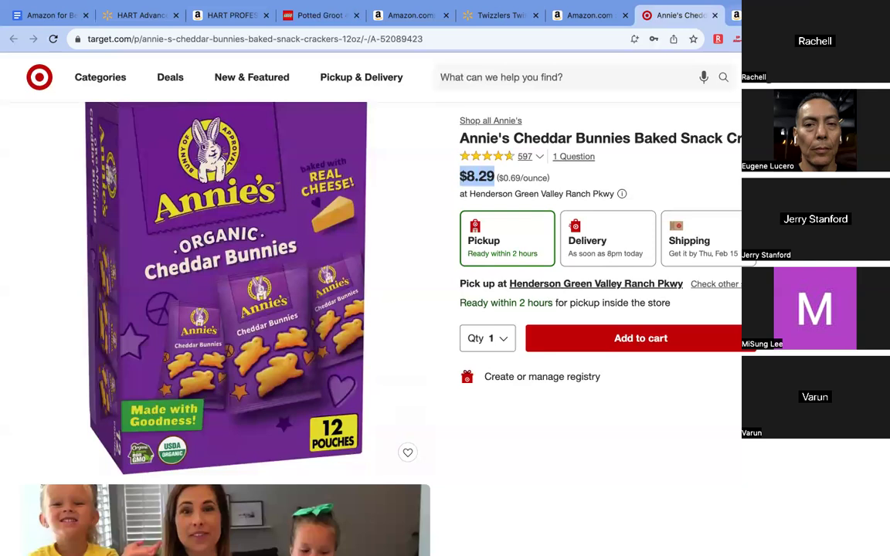
Step: Set the cost price to 8.29 in SellerAmp for the Amazon Cheddar Bunnies listing
{"action": "left_click", "coordinate": [736, 14]}
{"action": "scroll", "coordinate": [628, 166], "scroll_direction": "down", "scroll_amount": 2}
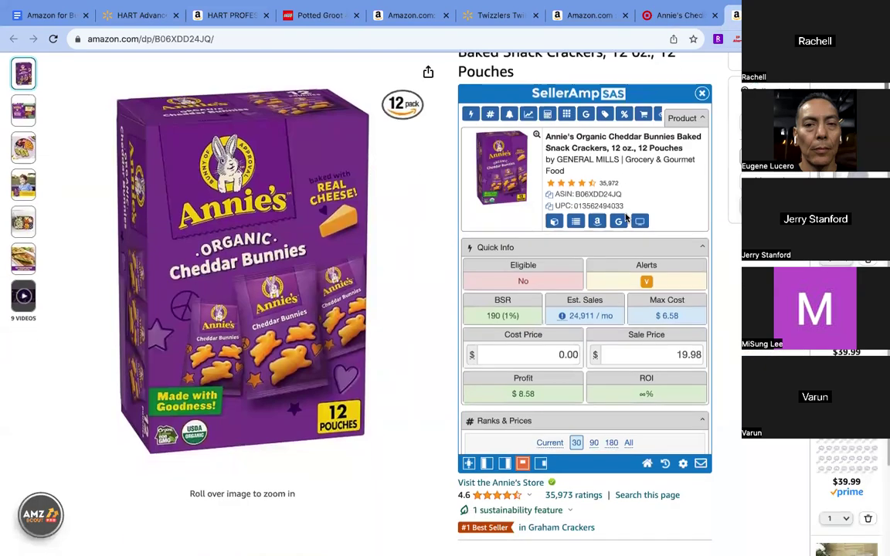
{"action": "left_click", "coordinate": [541, 334]}
{"action": "type", "text": "8.29"}
{"action": "left_click", "coordinate": [533, 288]}
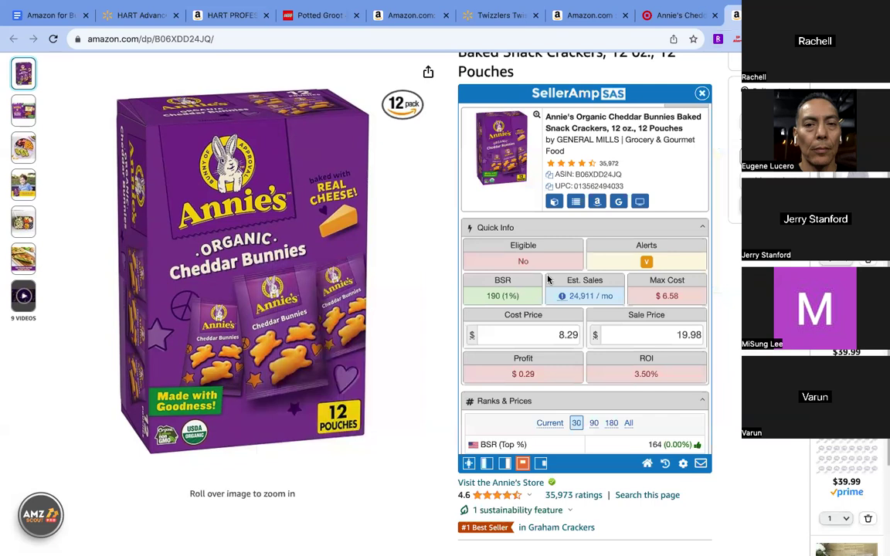
Step: Examine the Cheddar Bunnies profit, ROI, alerts, ranks and prices in SellerAmp, down to the list of flavor and size variations
{"action": "scroll", "coordinate": [608, 305], "scroll_direction": "down", "scroll_amount": 1}
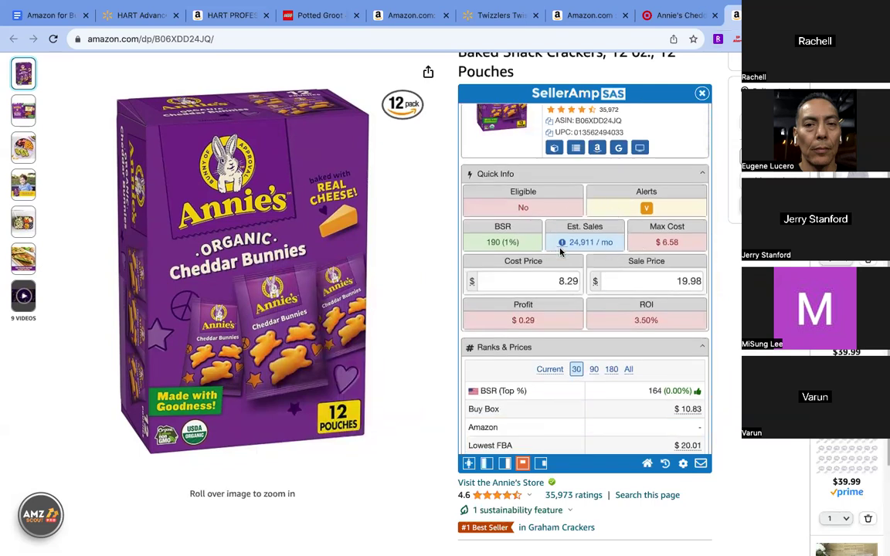
{"action": "mouse_move", "coordinate": [647, 209]}
{"action": "scroll", "coordinate": [724, 313], "scroll_direction": "down", "scroll_amount": 5}
{"action": "scroll", "coordinate": [723, 313], "scroll_direction": "up", "scroll_amount": 4}
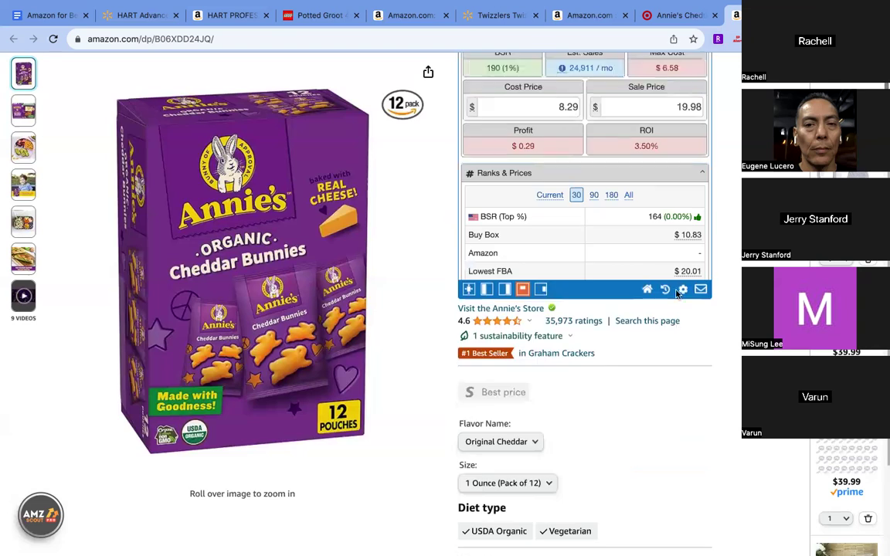
{"action": "scroll", "coordinate": [725, 281], "scroll_direction": "up", "scroll_amount": 1}
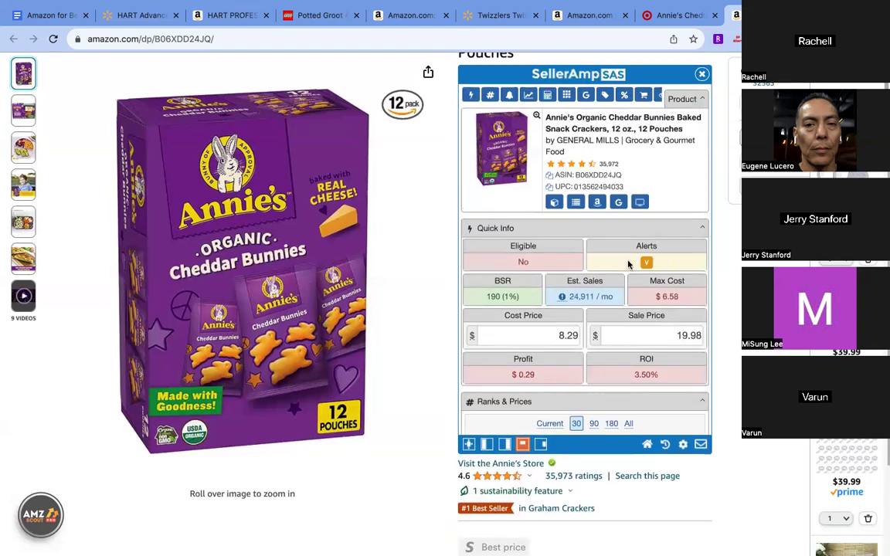
{"action": "mouse_move", "coordinate": [646, 269]}
{"action": "scroll", "coordinate": [553, 248], "scroll_direction": "down", "scroll_amount": 10}
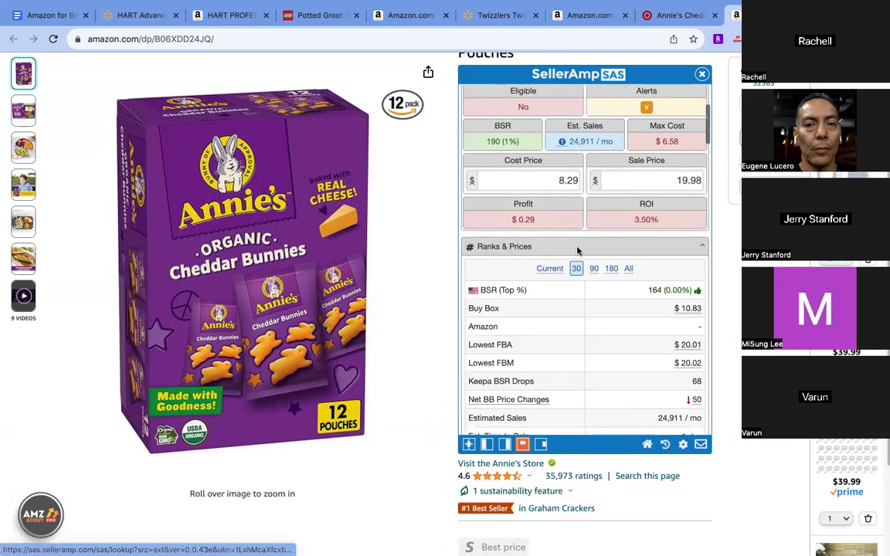
{"action": "scroll", "coordinate": [577, 250], "scroll_direction": "down", "scroll_amount": 15}
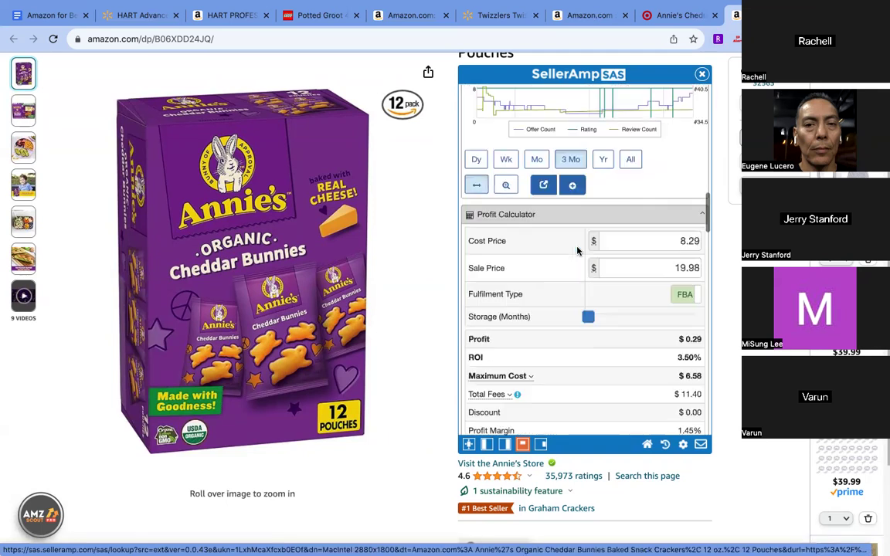
{"action": "scroll", "coordinate": [578, 251], "scroll_direction": "down", "scroll_amount": 3}
{"action": "scroll", "coordinate": [577, 250], "scroll_direction": "up", "scroll_amount": 5}
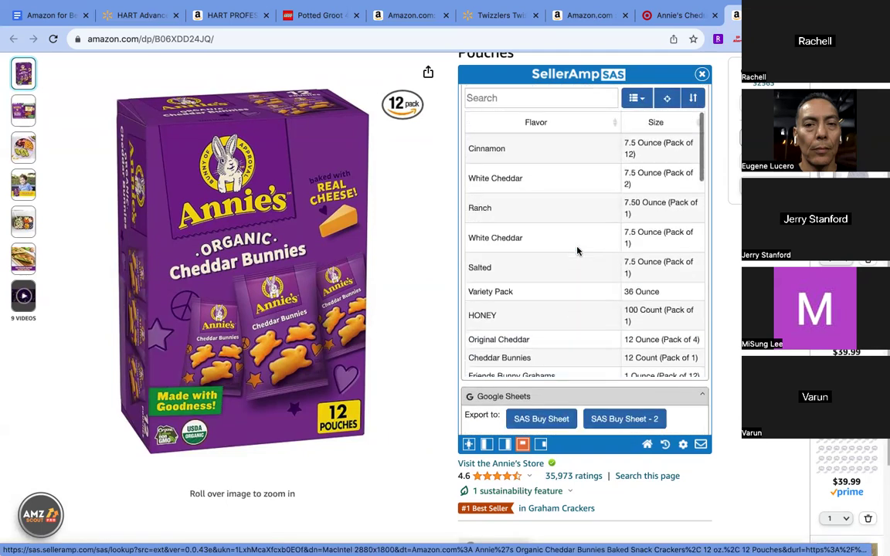
{"action": "scroll", "coordinate": [572, 220], "scroll_direction": "down", "scroll_amount": 5}
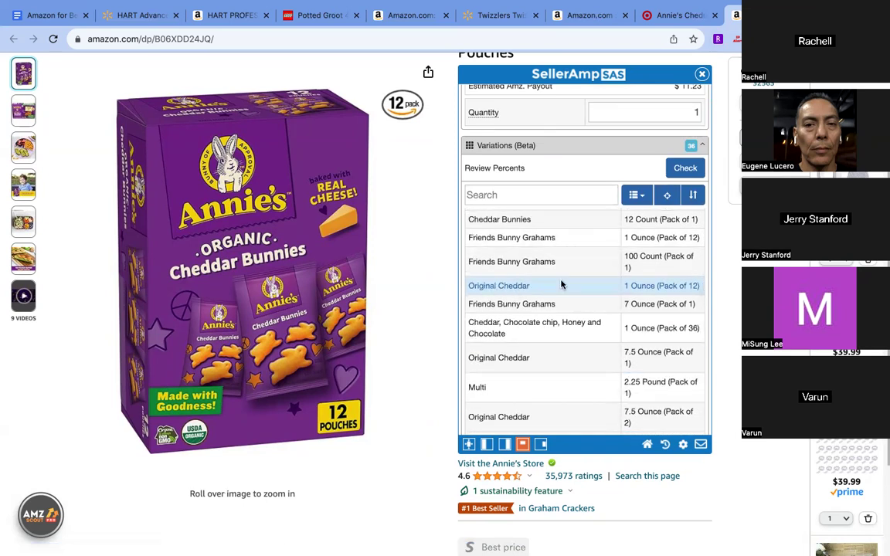
Step: Run the review percentage check on the Cheddar Bunnies variations and examine the breakdown by flavor and size
{"action": "left_click", "coordinate": [684, 170]}
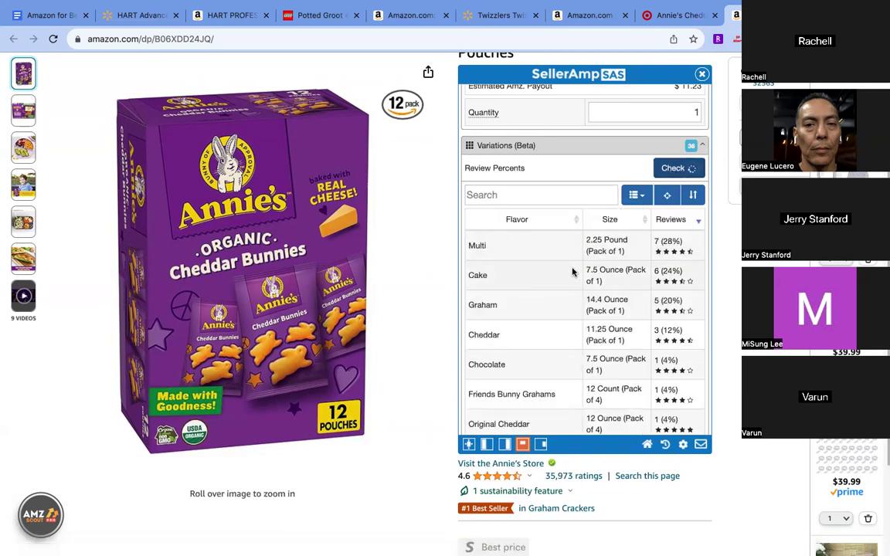
{"action": "scroll", "coordinate": [572, 272], "scroll_direction": "down", "scroll_amount": 10}
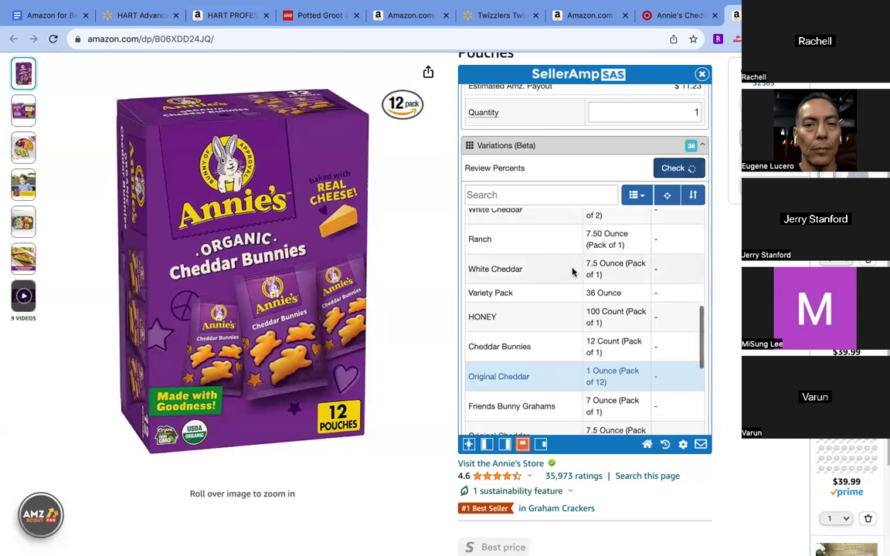
{"action": "scroll", "coordinate": [576, 293], "scroll_direction": "down", "scroll_amount": 5}
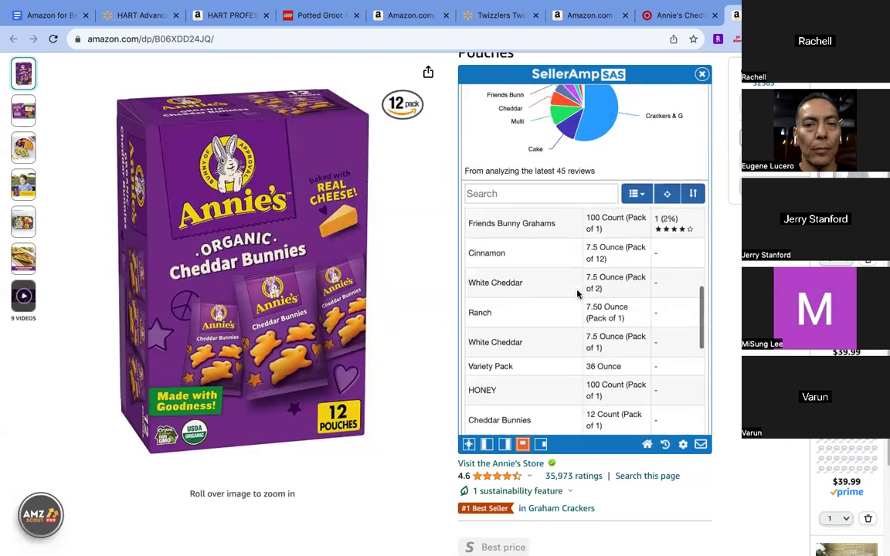
{"action": "scroll", "coordinate": [576, 293], "scroll_direction": "down", "scroll_amount": 4}
{"action": "scroll", "coordinate": [576, 294], "scroll_direction": "up", "scroll_amount": 10}
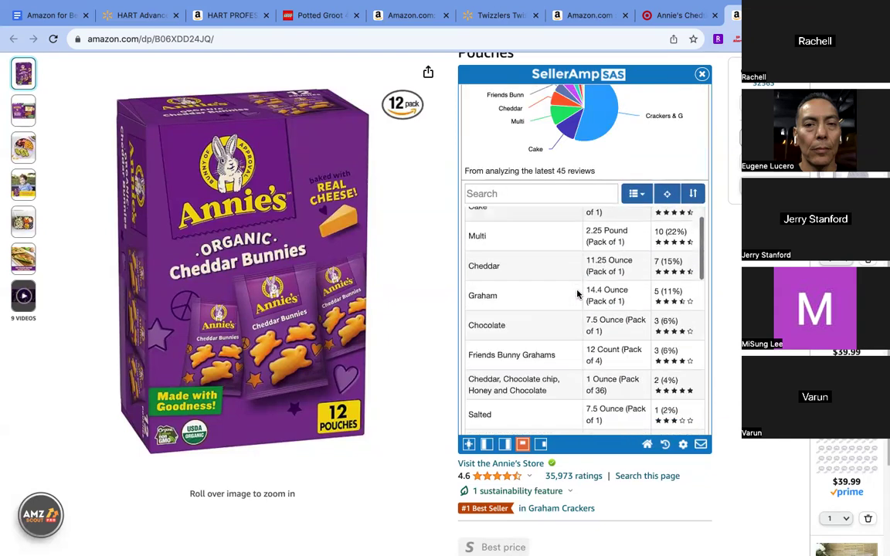
{"action": "scroll", "coordinate": [618, 259], "scroll_direction": "up", "scroll_amount": 2}
{"action": "scroll", "coordinate": [559, 257], "scroll_direction": "up", "scroll_amount": 10}
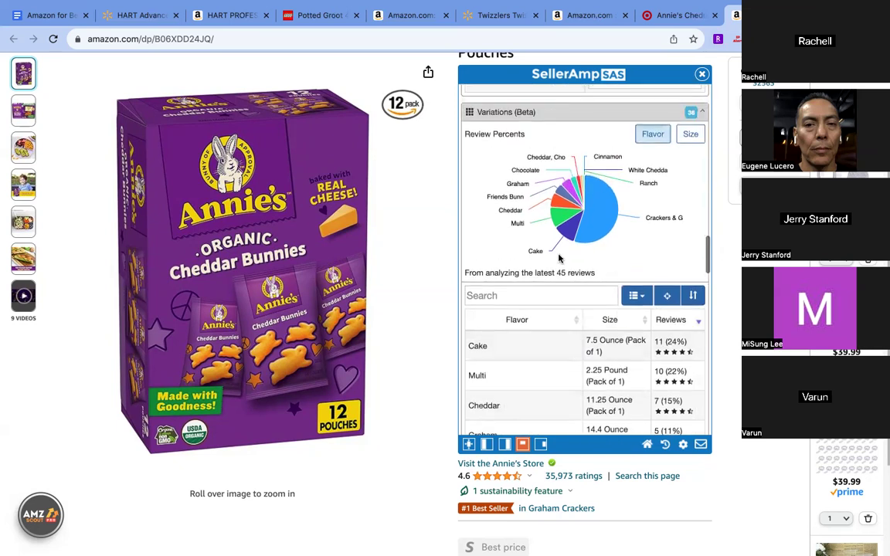
Step: Examine the Cheddar Bunnies variation reviews, discounts, seller offers, profit calculator and maximum cost in SellerAmp
{"action": "scroll", "coordinate": [559, 257], "scroll_direction": "up", "scroll_amount": 3}
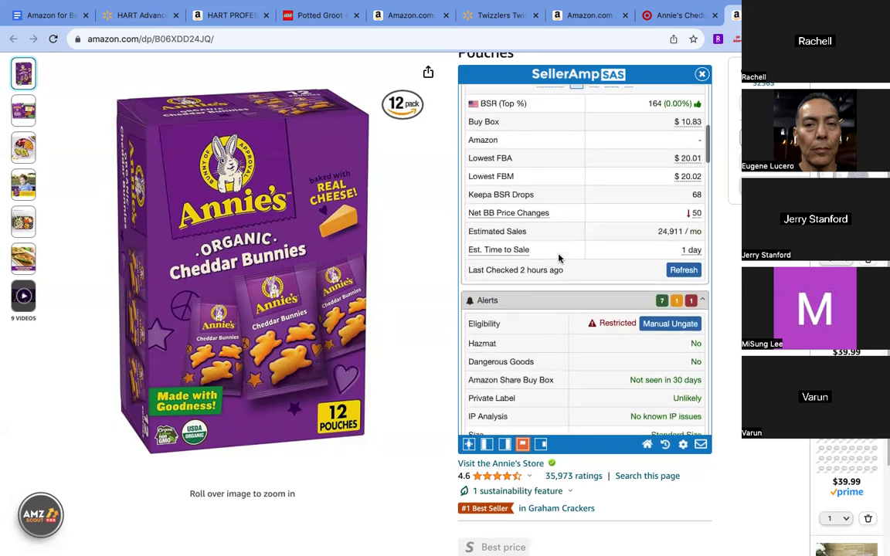
{"action": "scroll", "coordinate": [559, 256], "scroll_direction": "down", "scroll_amount": 8}
{"action": "scroll", "coordinate": [560, 259], "scroll_direction": "down", "scroll_amount": 15}
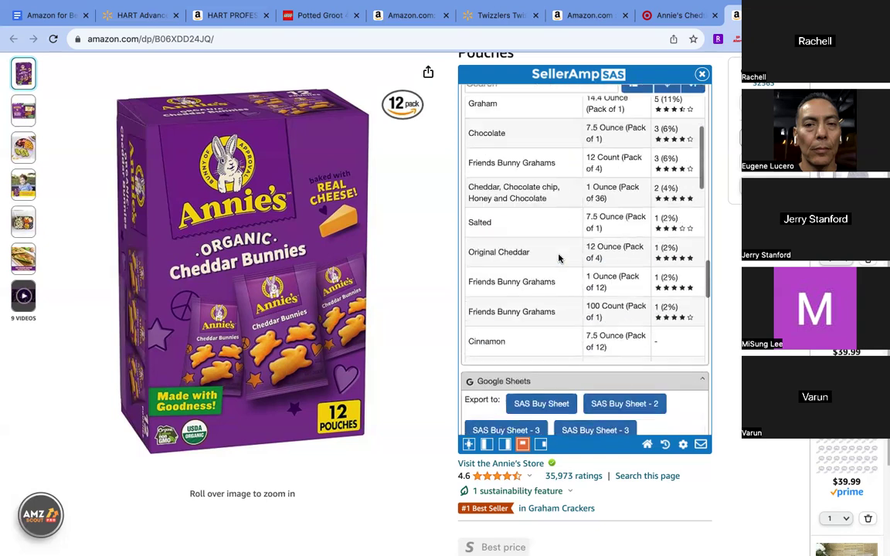
{"action": "scroll", "coordinate": [615, 348], "scroll_direction": "down", "scroll_amount": 7}
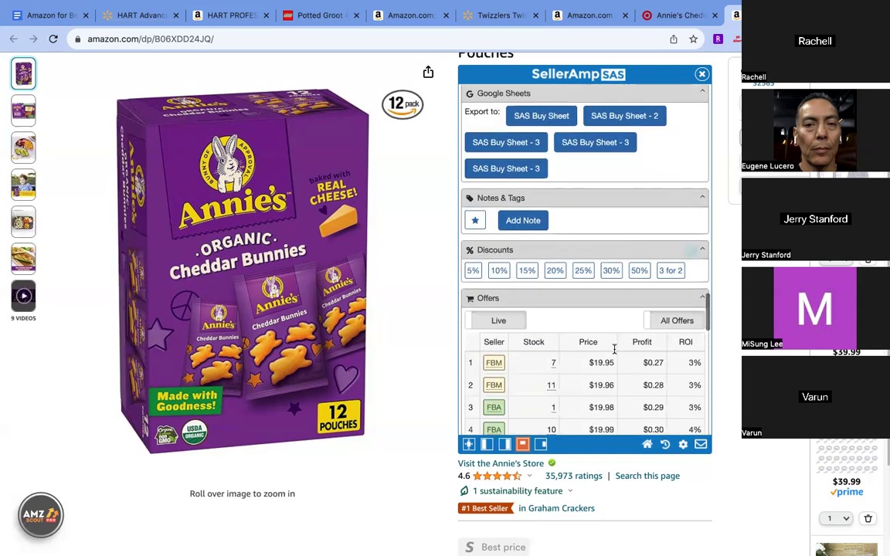
{"action": "scroll", "coordinate": [553, 228], "scroll_direction": "up", "scroll_amount": 2}
{"action": "scroll", "coordinate": [553, 228], "scroll_direction": "up", "scroll_amount": 12}
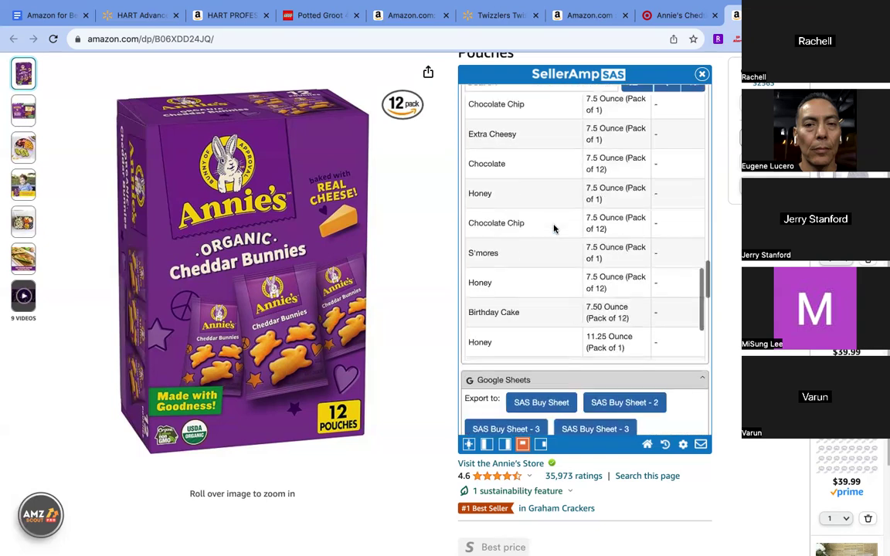
{"action": "scroll", "coordinate": [553, 228], "scroll_direction": "up", "scroll_amount": 20}
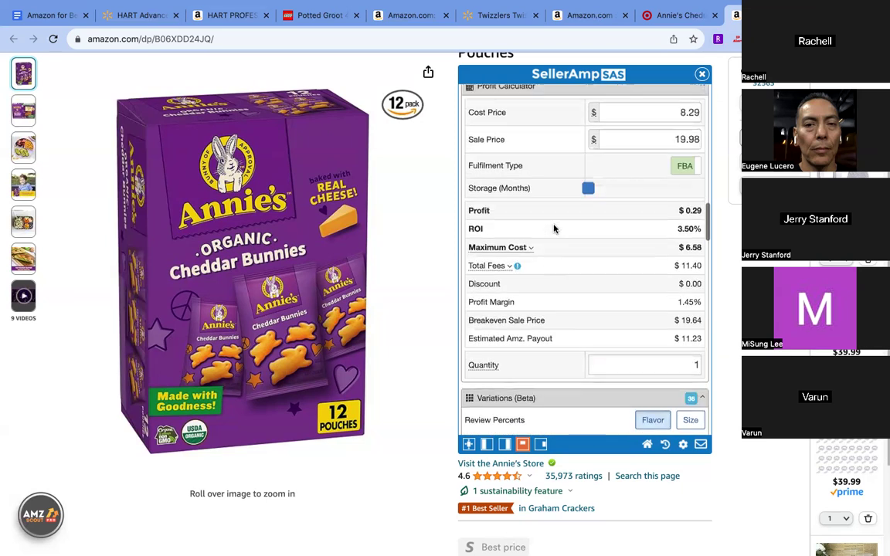
{"action": "scroll", "coordinate": [553, 228], "scroll_direction": "up", "scroll_amount": 2}
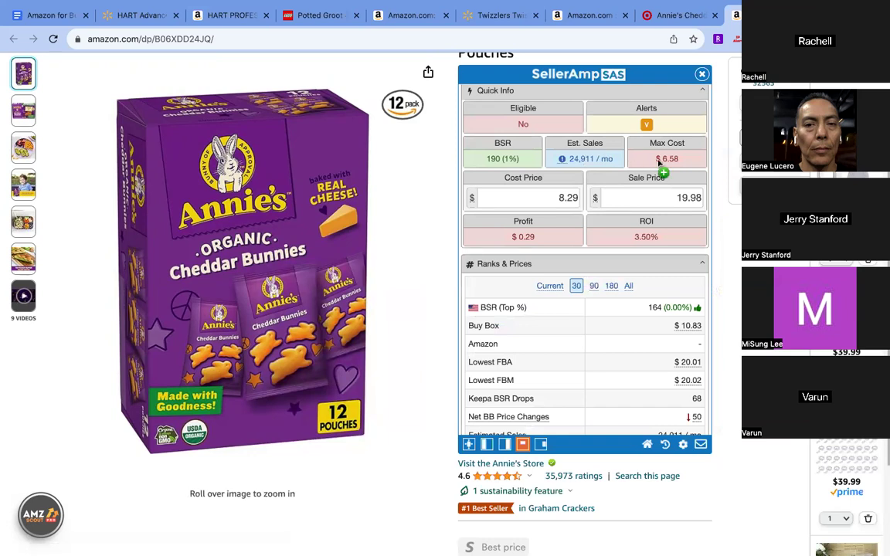
Step: Close the Cheddar Bunnies pages on Target and Amazon and switch to the Twizzlers product page on Walmart
{"action": "left_click", "coordinate": [714, 16]}
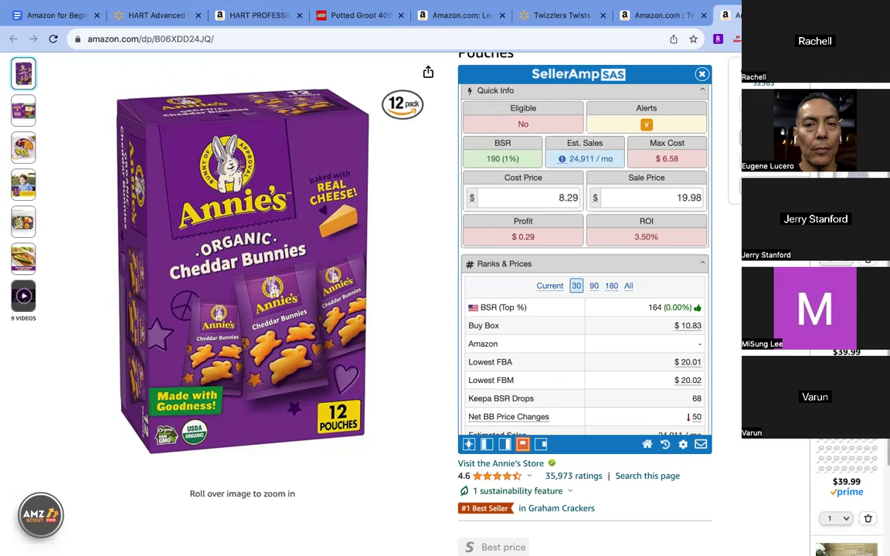
{"action": "left_click", "coordinate": [804, 16]}
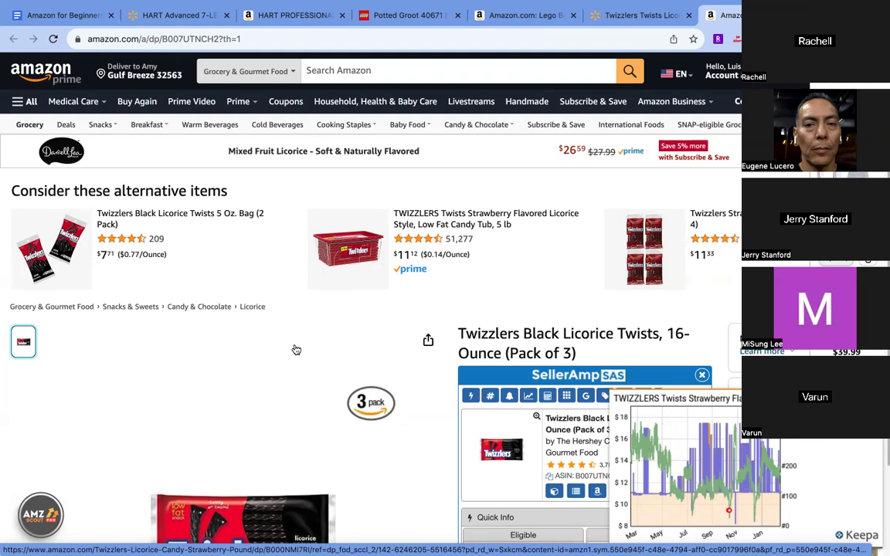
{"action": "left_click", "coordinate": [637, 14]}
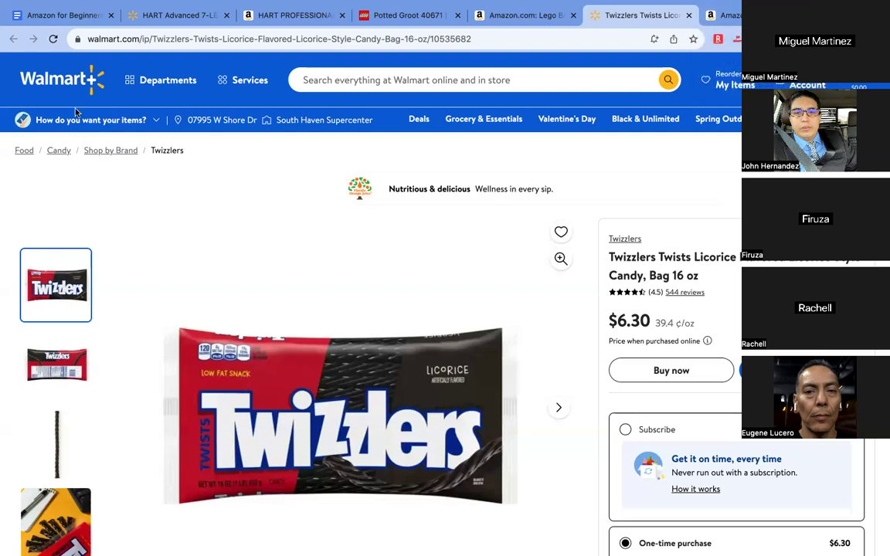
Step: View the Twizzlers licorice photos on Walmart and examine the matching Amazon listing's SellerAmp quick info
{"action": "left_click", "coordinate": [50, 516]}
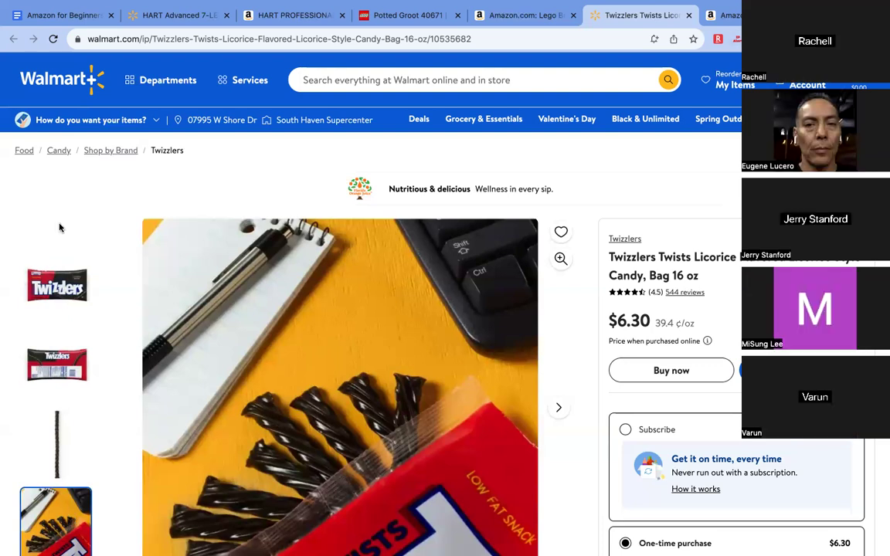
{"action": "left_click", "coordinate": [56, 285]}
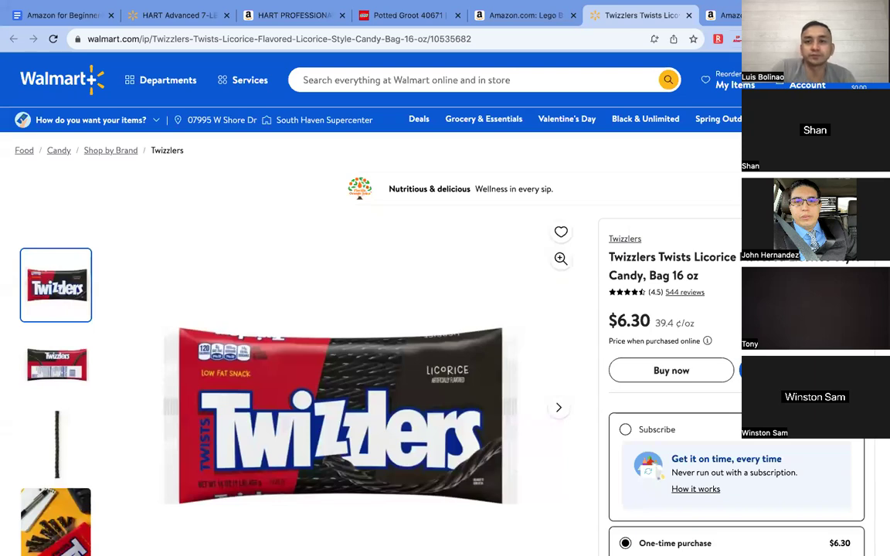
{"action": "key", "text": "ctrl+Tab"}
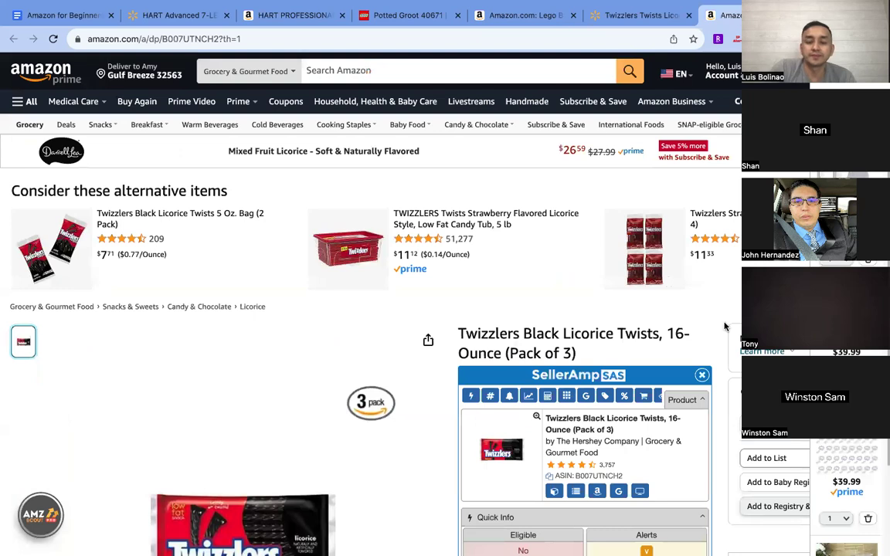
{"action": "scroll", "coordinate": [724, 326], "scroll_direction": "down", "scroll_amount": 3}
{"action": "scroll", "coordinate": [725, 326], "scroll_direction": "down", "scroll_amount": 3}
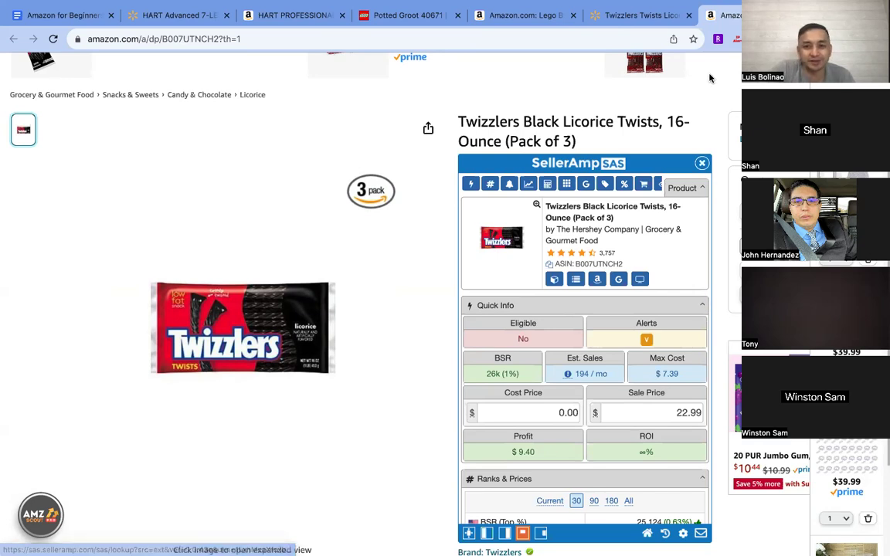
{"action": "mouse_move", "coordinate": [678, 75]}
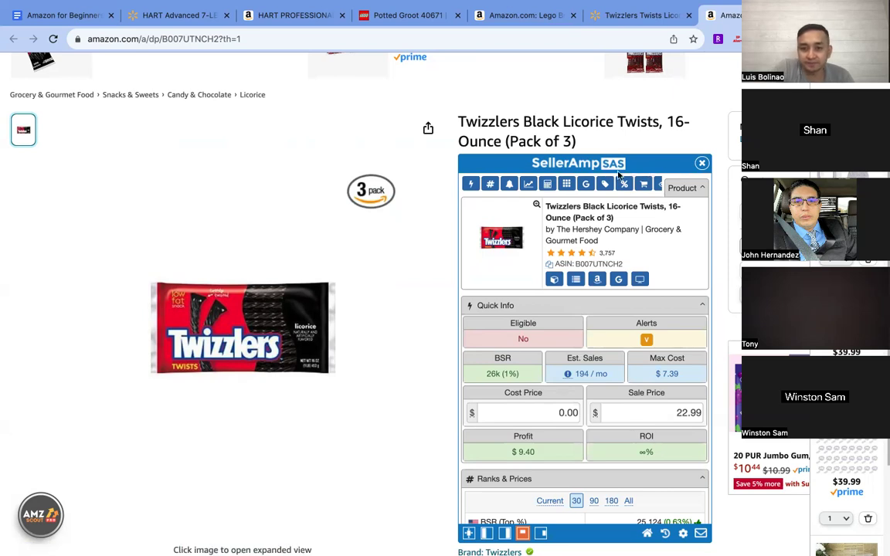
Step: Compare the Walmart price of the 16 oz Twizzlers bag with the pack size in the Amazon listing title
{"action": "left_click", "coordinate": [650, 14]}
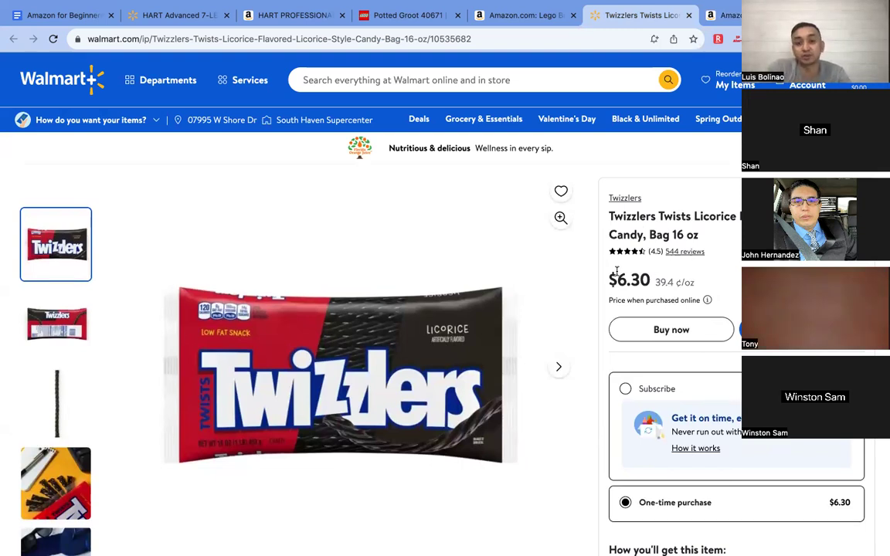
{"action": "left_click", "coordinate": [727, 15]}
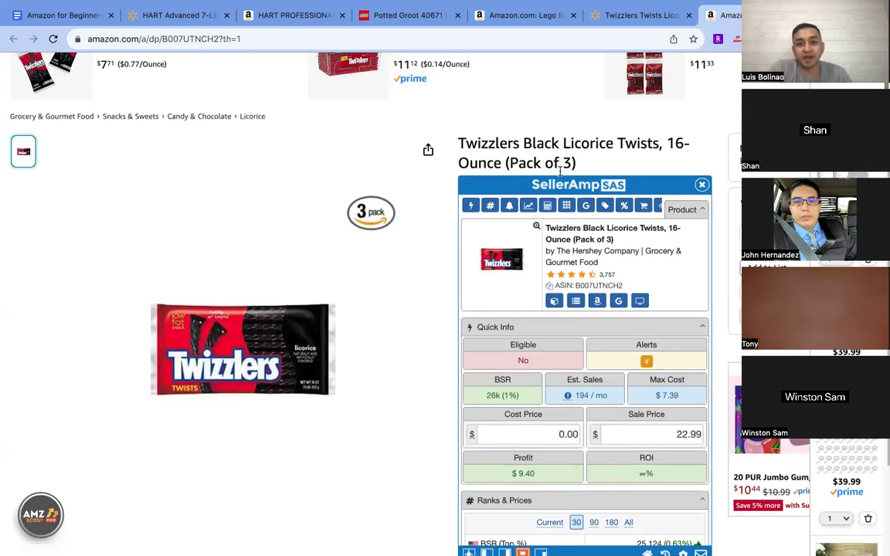
{"action": "left_click_drag", "start_coordinate": [510, 163], "coordinate": [572, 162]}
{"action": "left_click", "coordinate": [645, 15]}
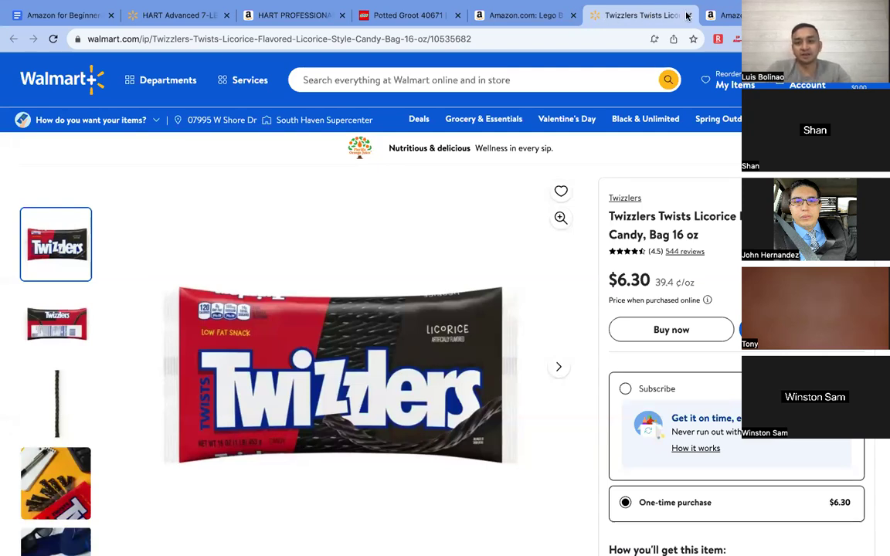
Step: Set the cost price to 18.90 in SellerAmp for the Amazon Twizzlers Black Licorice Twists listing
{"action": "left_click", "coordinate": [726, 15]}
{"action": "left_click", "coordinate": [539, 437]}
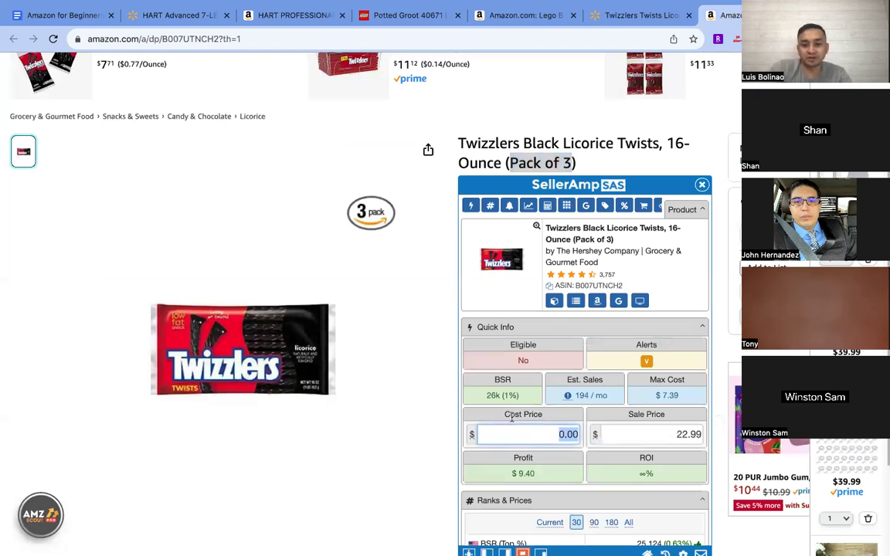
{"action": "type", "text": "18."}
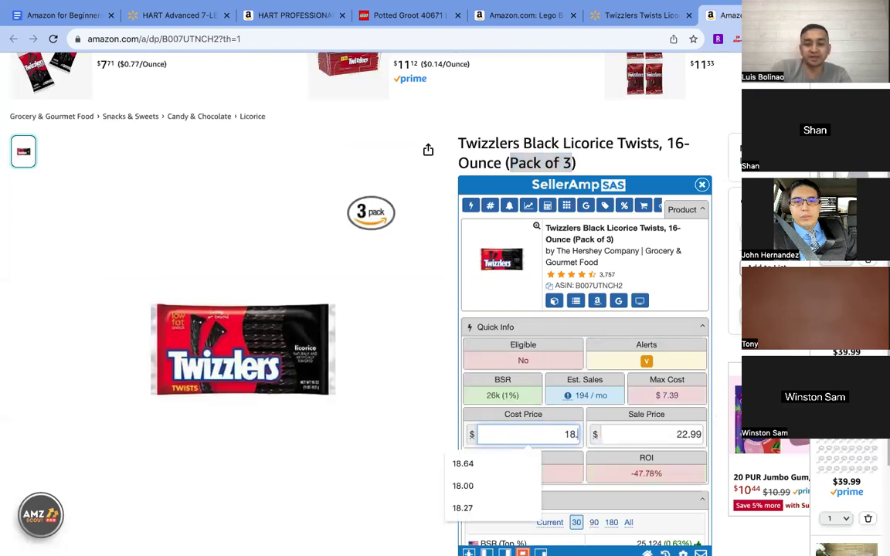
{"action": "type", "text": "90"}
{"action": "left_click", "coordinate": [716, 360]}
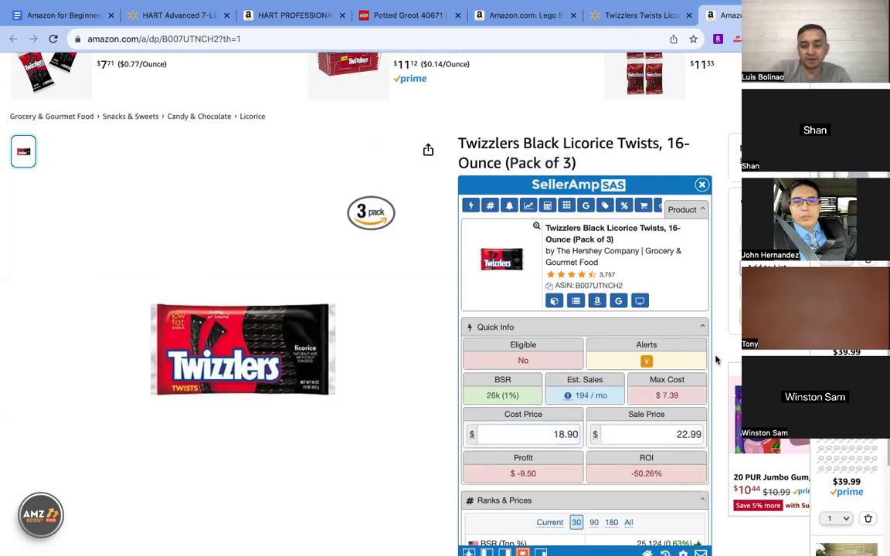
Step: Check the maximum cost and profit, and review the other sellers' prices and stock for the Amazon Twizzlers listing
{"action": "scroll", "coordinate": [716, 360], "scroll_direction": "down", "scroll_amount": 2}
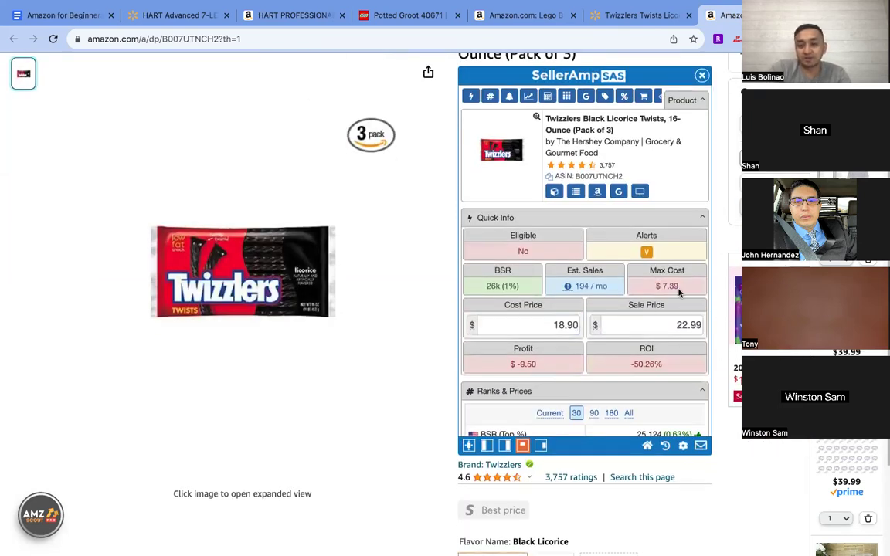
{"action": "scroll", "coordinate": [710, 282], "scroll_direction": "up", "scroll_amount": 1}
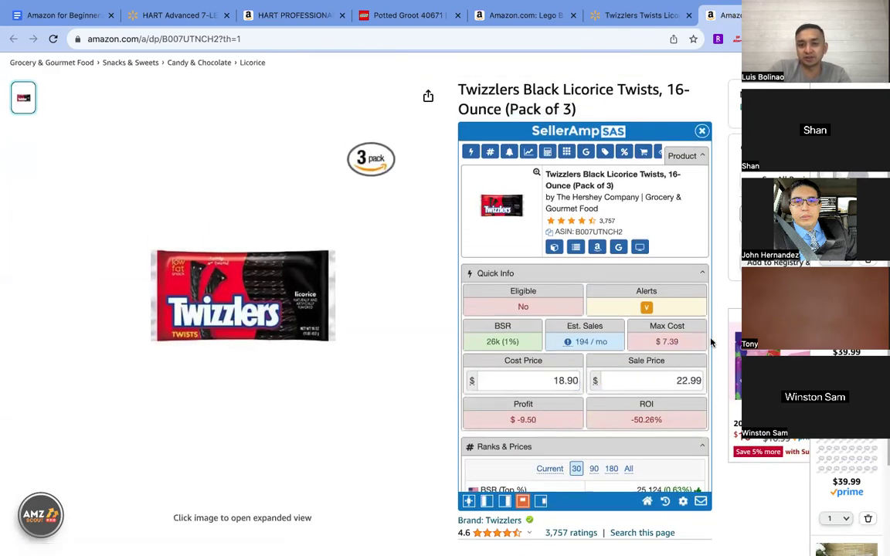
{"action": "left_click", "coordinate": [775, 180]}
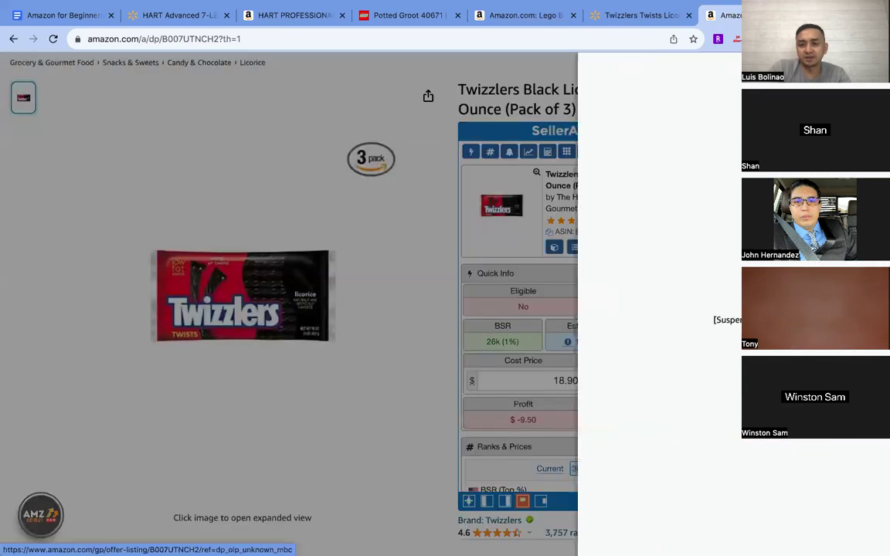
{"action": "scroll", "coordinate": [630, 309], "scroll_direction": "down", "scroll_amount": 5}
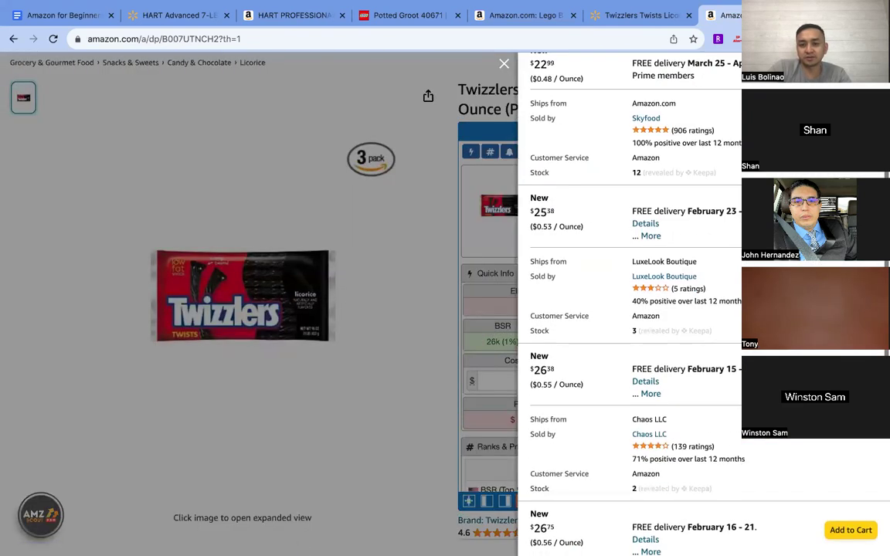
{"action": "scroll", "coordinate": [588, 114], "scroll_direction": "up", "scroll_amount": 5}
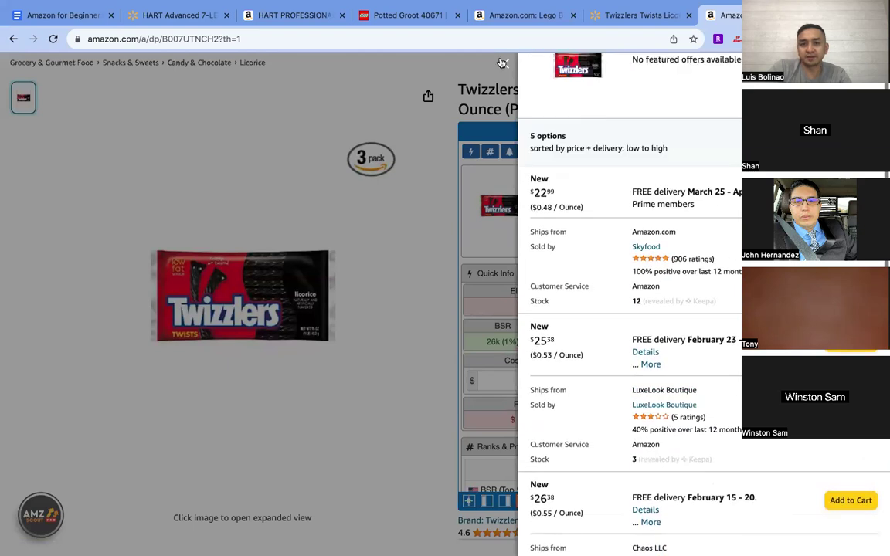
{"action": "left_click", "coordinate": [503, 64]}
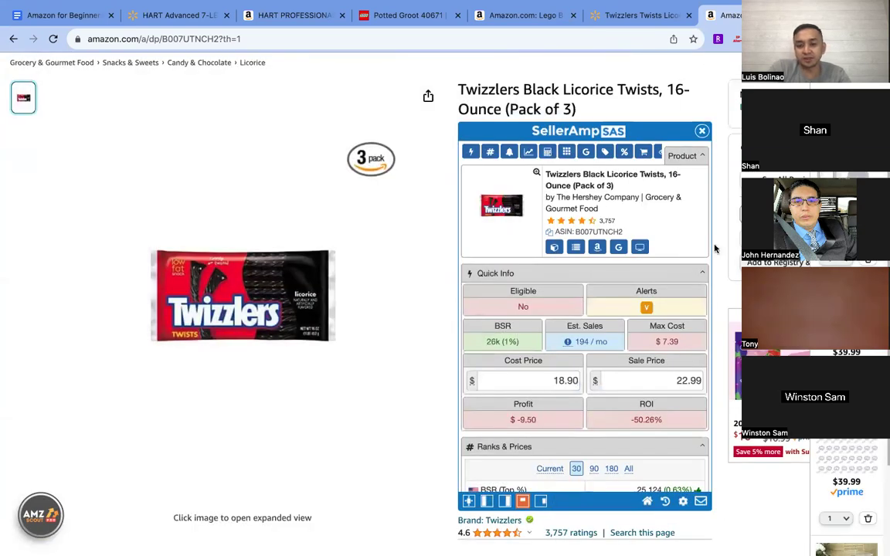
Step: Examine the Twizzlers price history chart, profit calculator and per-seller profit and ROI in SellerAmp
{"action": "scroll", "coordinate": [703, 257], "scroll_direction": "down", "scroll_amount": 3}
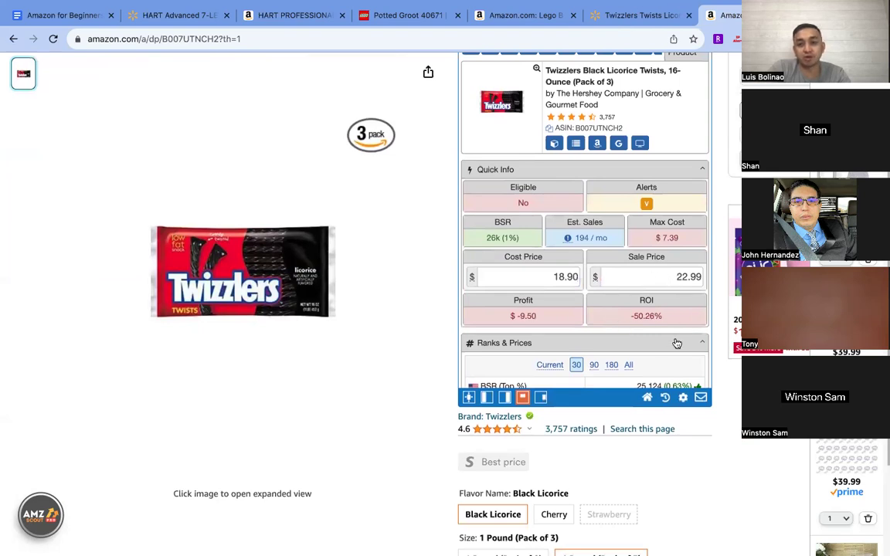
{"action": "scroll", "coordinate": [605, 270], "scroll_direction": "down", "scroll_amount": 15}
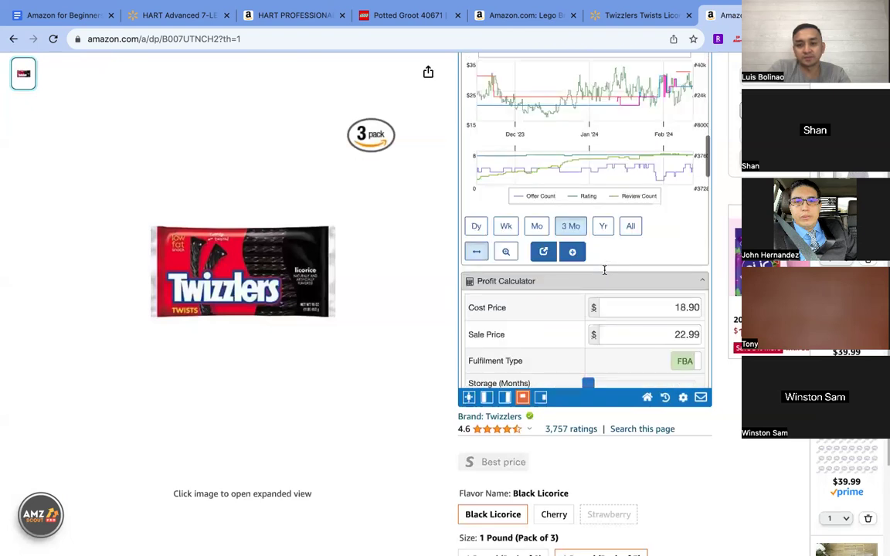
{"action": "scroll", "coordinate": [605, 271], "scroll_direction": "down", "scroll_amount": 4}
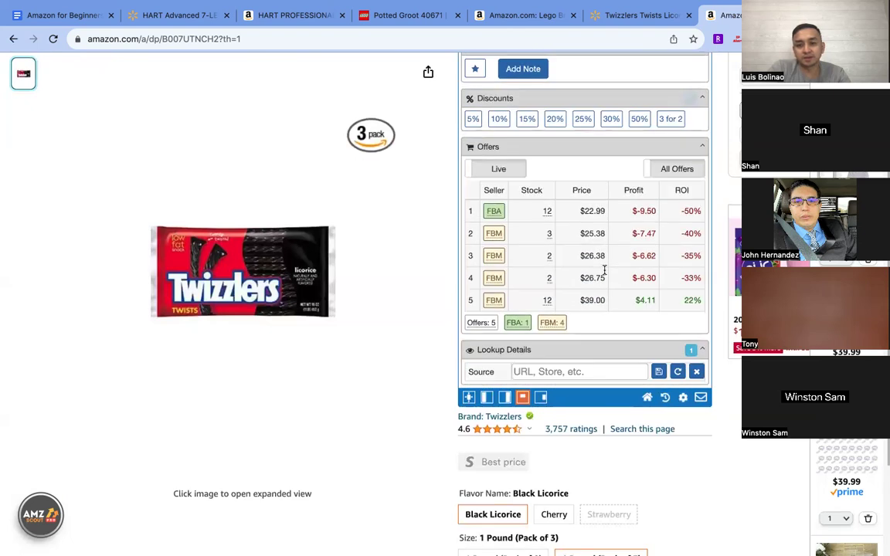
{"action": "scroll", "coordinate": [605, 271], "scroll_direction": "up", "scroll_amount": 15}
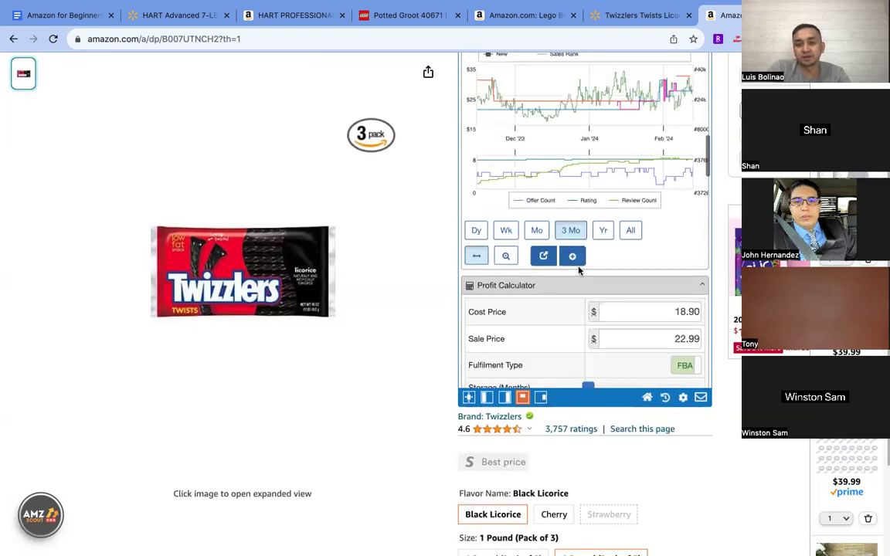
{"action": "scroll", "coordinate": [578, 271], "scroll_direction": "up", "scroll_amount": 4}
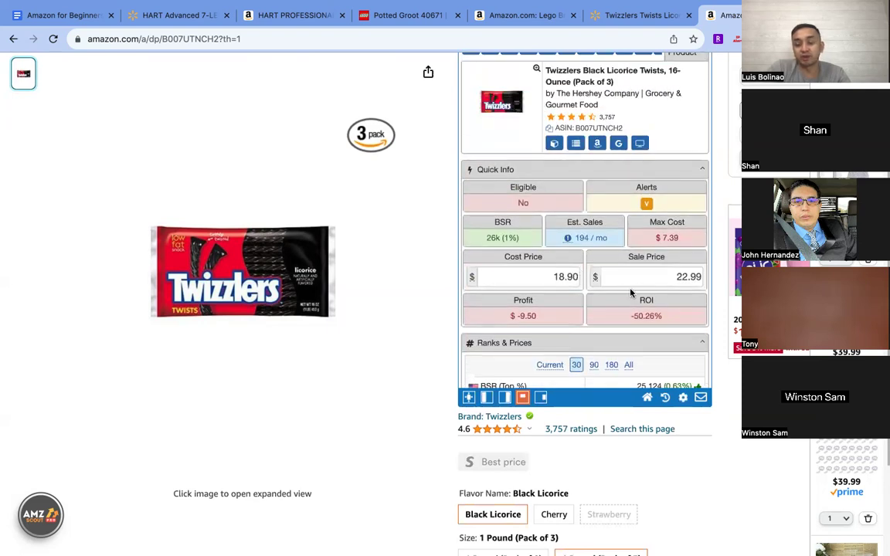
Step: Recheck the Walmart Twizzlers price and highlight the ROI in SellerAmp on the Amazon listing
{"action": "left_click", "coordinate": [646, 16]}
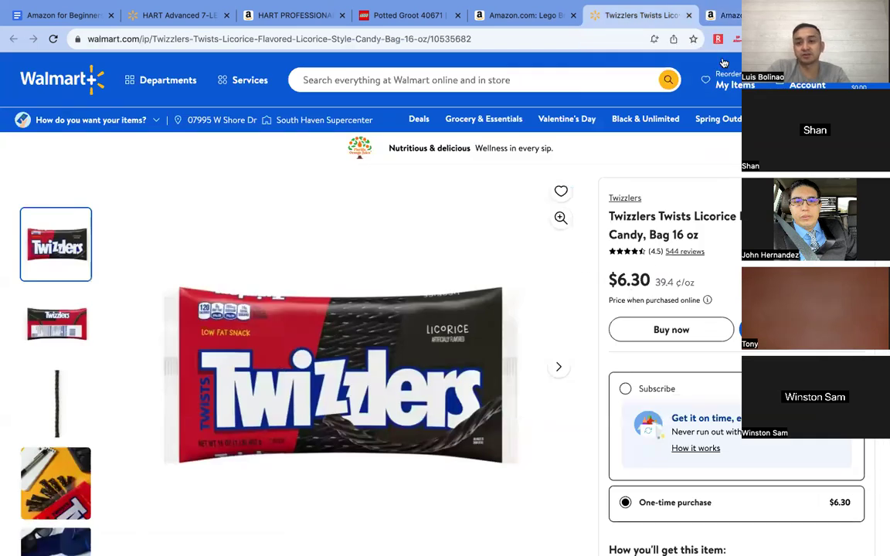
{"action": "key", "text": "ctrl+Tab"}
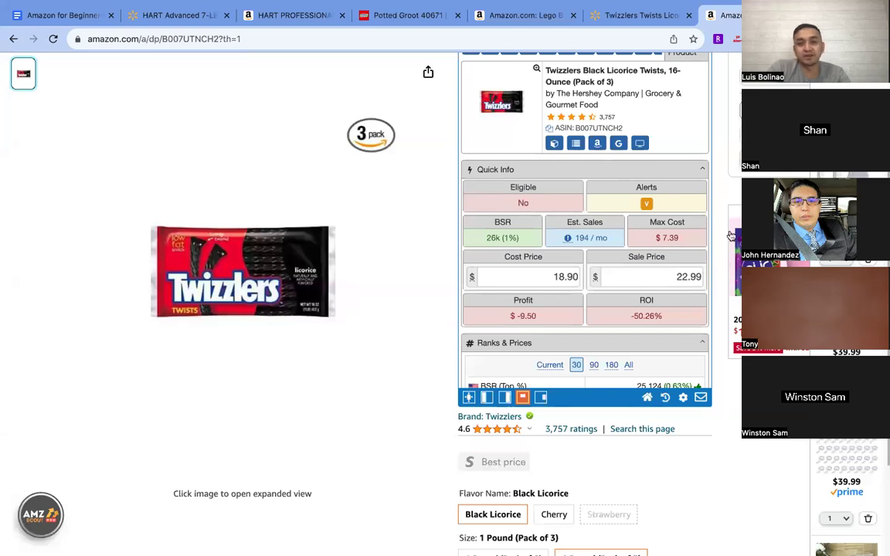
{"action": "left_click_drag", "start_coordinate": [632, 315], "coordinate": [663, 318]}
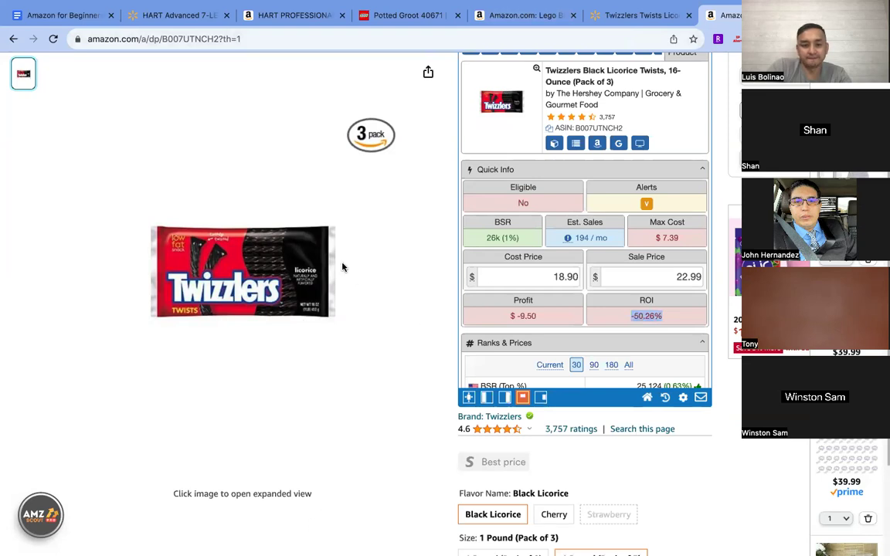
Step: Close the Twizzlers pages and return to the Amazon listing for Lego BrickHeadz 40671 Potted Groot
{"action": "left_click", "coordinate": [689, 16]}
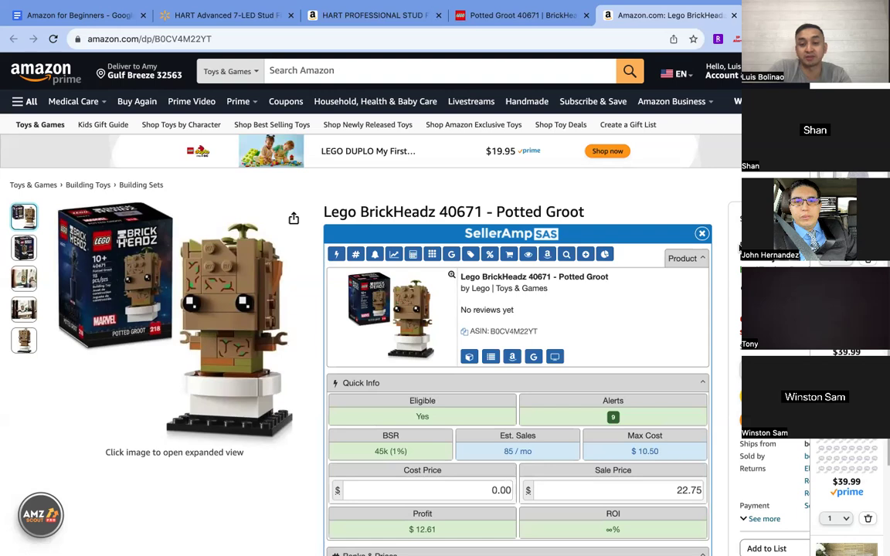
Step: Switch from the Amazon listing to the LEGO store's Potted Groot page and activate the Rakuten cash back offer
{"action": "scroll", "coordinate": [730, 247], "scroll_direction": "down", "scroll_amount": 3}
{"action": "scroll", "coordinate": [740, 248], "scroll_direction": "up", "scroll_amount": 1}
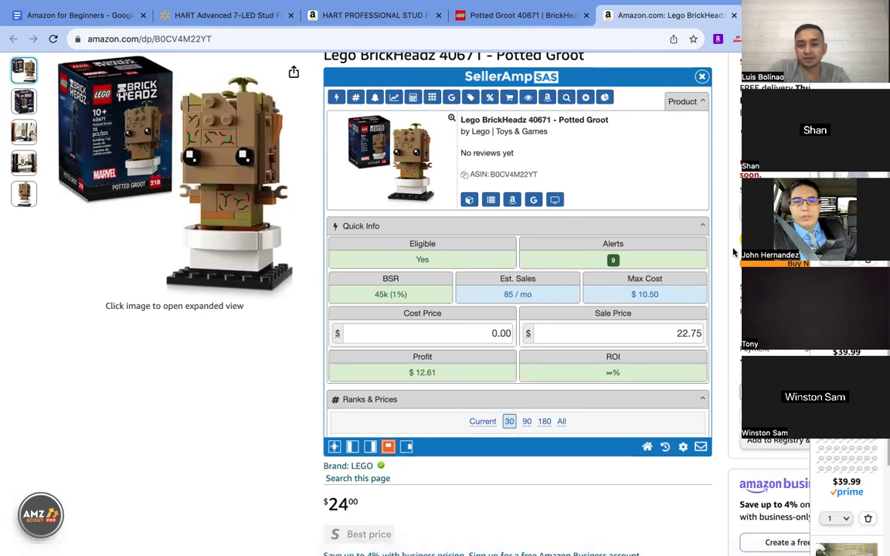
{"action": "scroll", "coordinate": [728, 250], "scroll_direction": "up", "scroll_amount": 1}
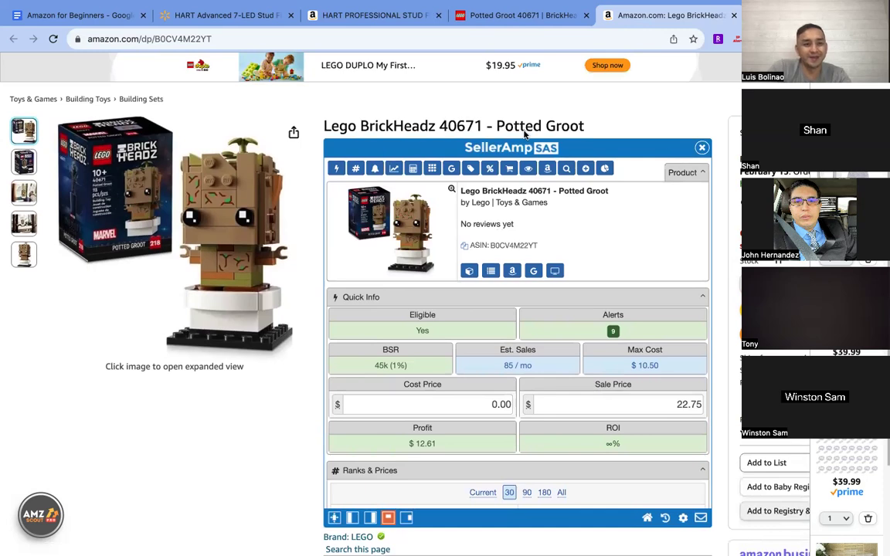
{"action": "left_click", "coordinate": [554, 17]}
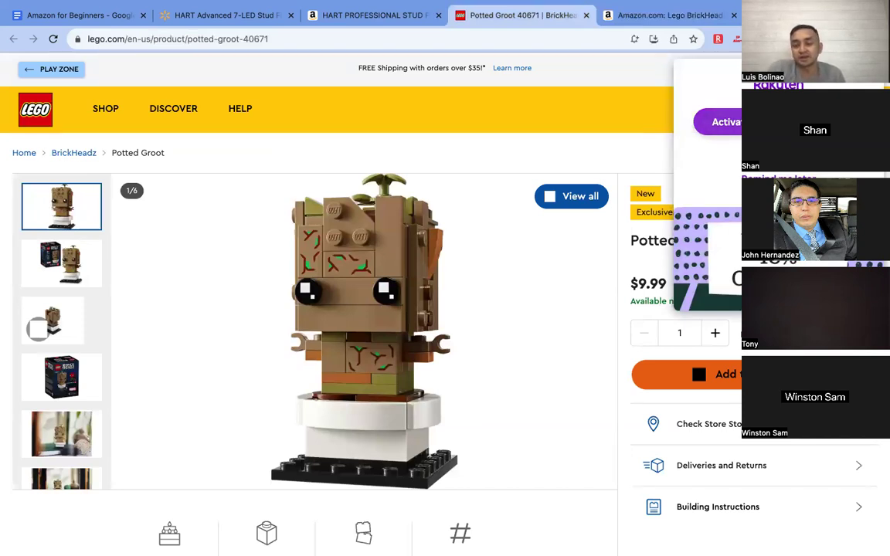
{"action": "left_click", "coordinate": [773, 122]}
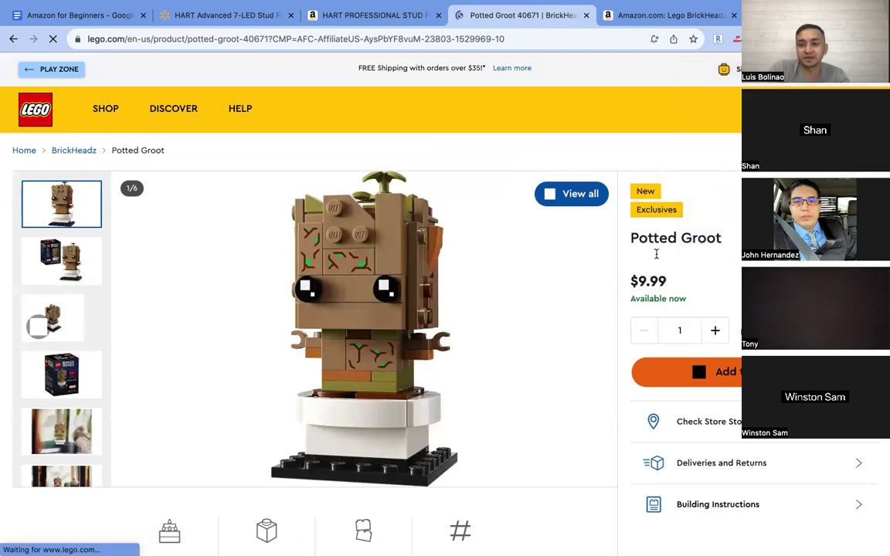
Step: Set the cost price to 9.99 in SellerAmp on the Amazon Potted Groot listing
{"action": "left_click", "coordinate": [669, 14]}
{"action": "left_click", "coordinate": [445, 403]}
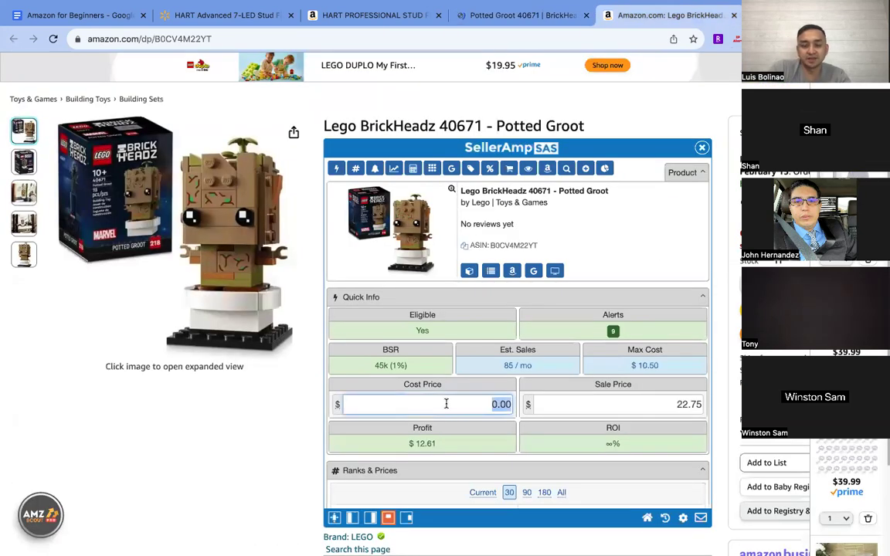
{"action": "scroll", "coordinate": [457, 403], "scroll_direction": "down", "scroll_amount": 3}
{"action": "type", "text": "9.99"}
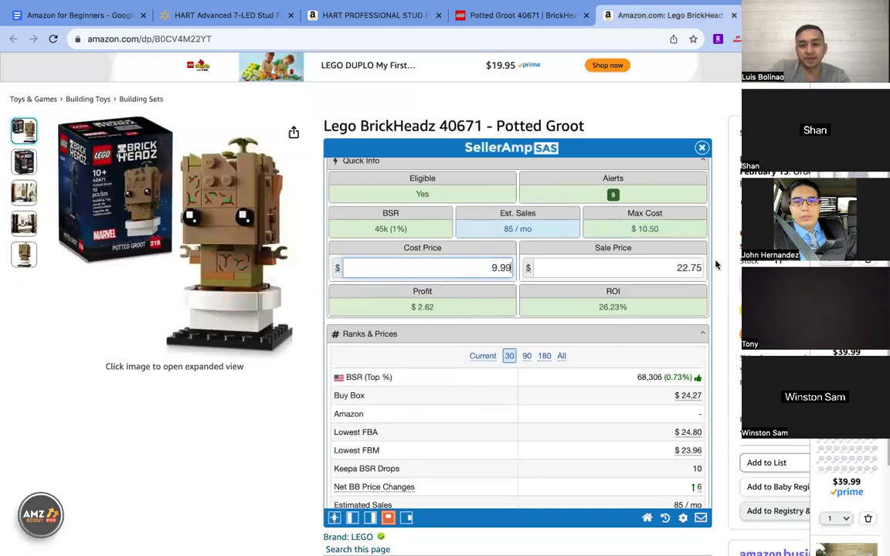
{"action": "left_click", "coordinate": [511, 293]}
Step: Apply a 10% discount to the Potted Groot cost in SellerAmp
{"action": "scroll", "coordinate": [483, 315], "scroll_direction": "down", "scroll_amount": 15}
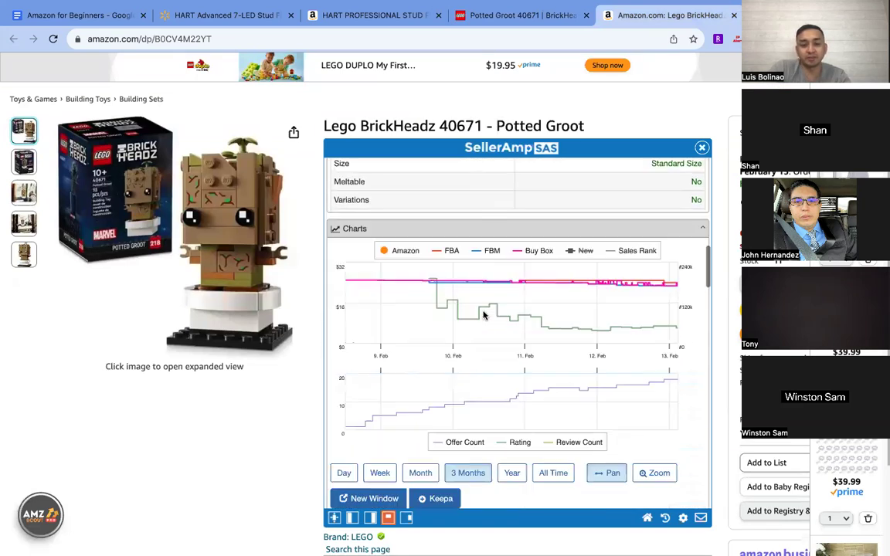
{"action": "scroll", "coordinate": [484, 314], "scroll_direction": "down", "scroll_amount": 10}
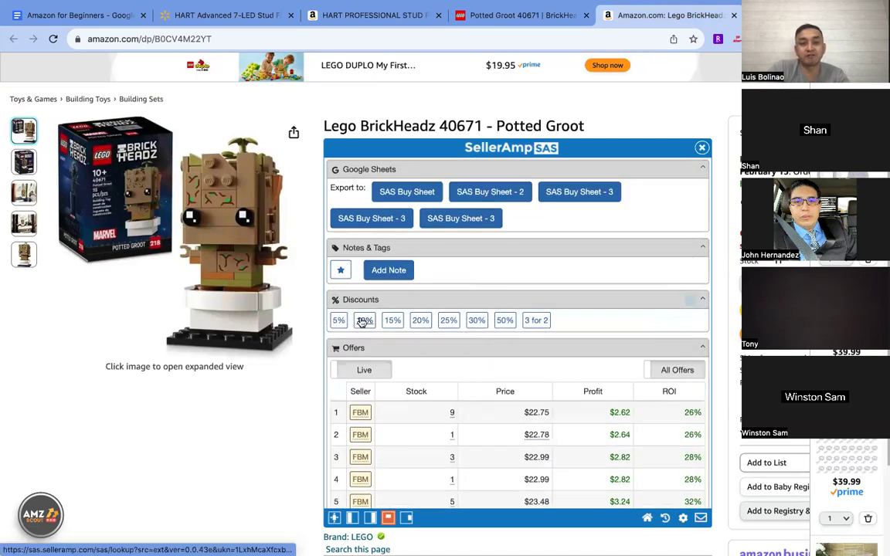
{"action": "left_click", "coordinate": [364, 321]}
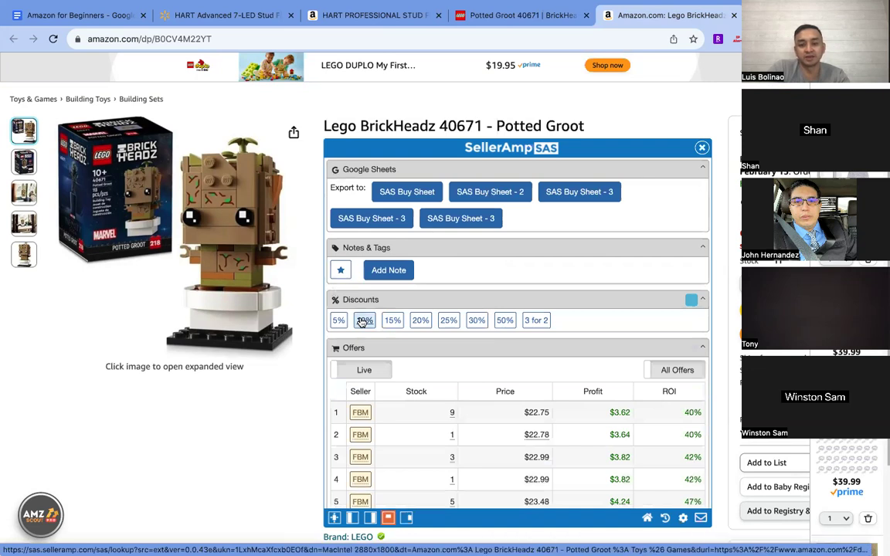
Step: Check the recalculated profit in SellerAmp's Quick Info, highlighting the ROI and the estimated monthly sales
{"action": "scroll", "coordinate": [533, 301], "scroll_direction": "up", "scroll_amount": 1}
{"action": "scroll", "coordinate": [534, 301], "scroll_direction": "up", "scroll_amount": 15}
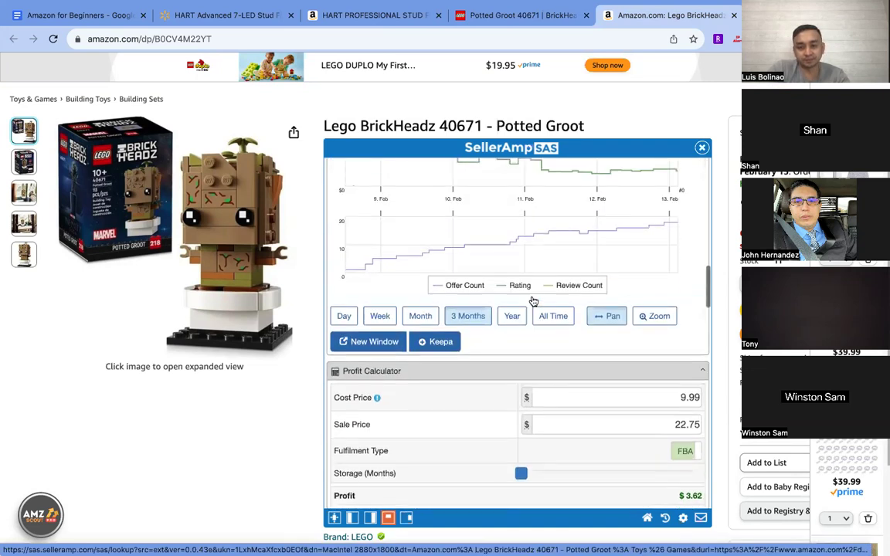
{"action": "scroll", "coordinate": [533, 305], "scroll_direction": "up", "scroll_amount": 5}
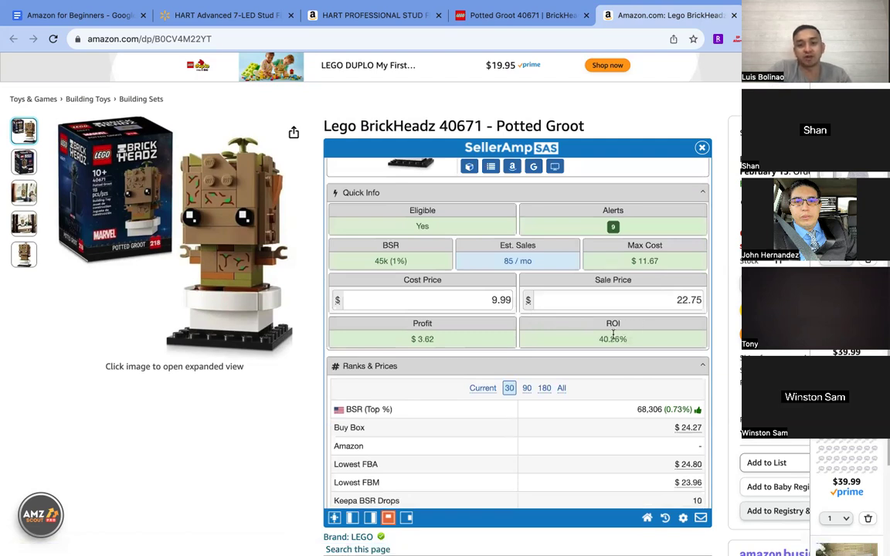
{"action": "left_click_drag", "start_coordinate": [598, 338], "coordinate": [637, 339]}
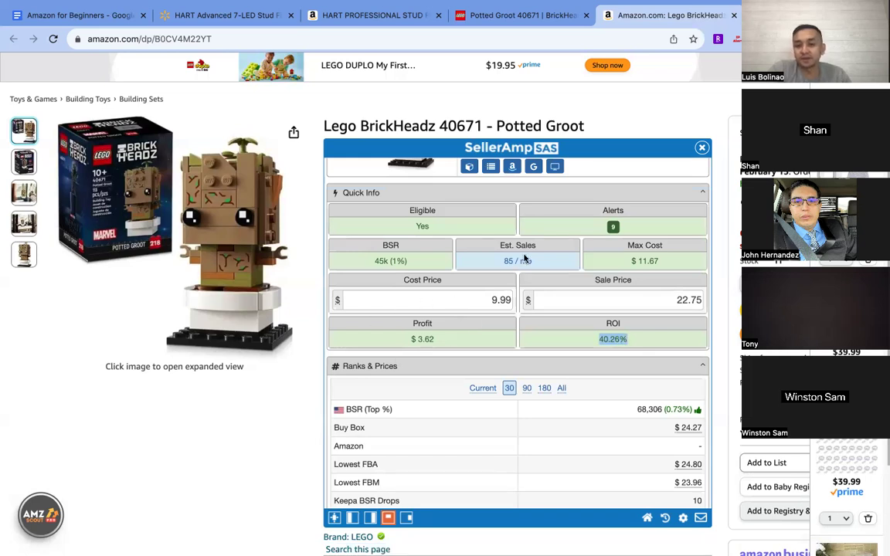
{"action": "left_click_drag", "start_coordinate": [503, 260], "coordinate": [536, 258]}
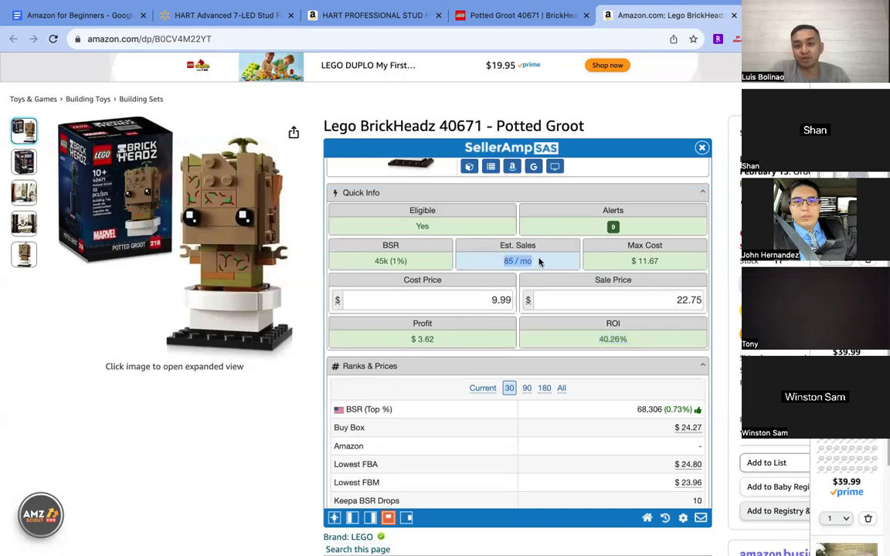
Step: Review the Potted Groot alerts, price history chart, seller offers, and ranks and prices in SellerAmp
{"action": "scroll", "coordinate": [717, 278], "scroll_direction": "down", "scroll_amount": 3}
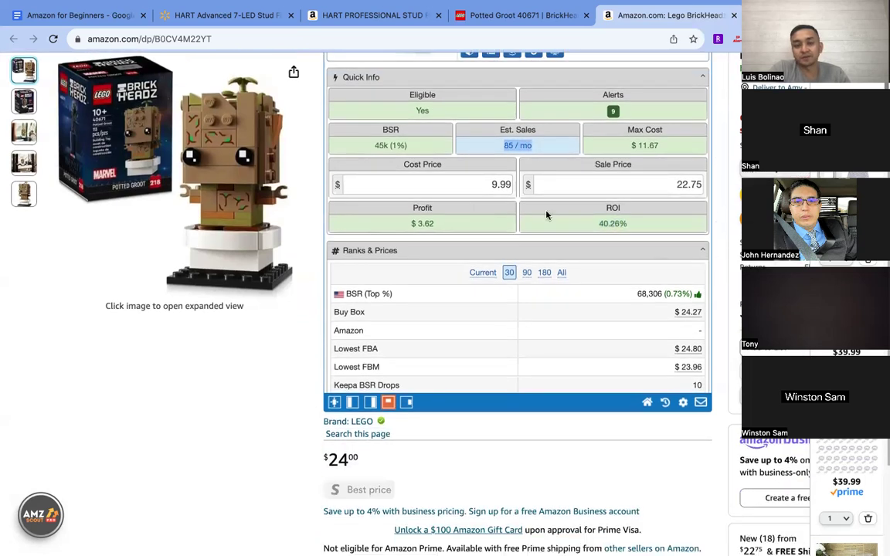
{"action": "scroll", "coordinate": [487, 260], "scroll_direction": "down", "scroll_amount": 10}
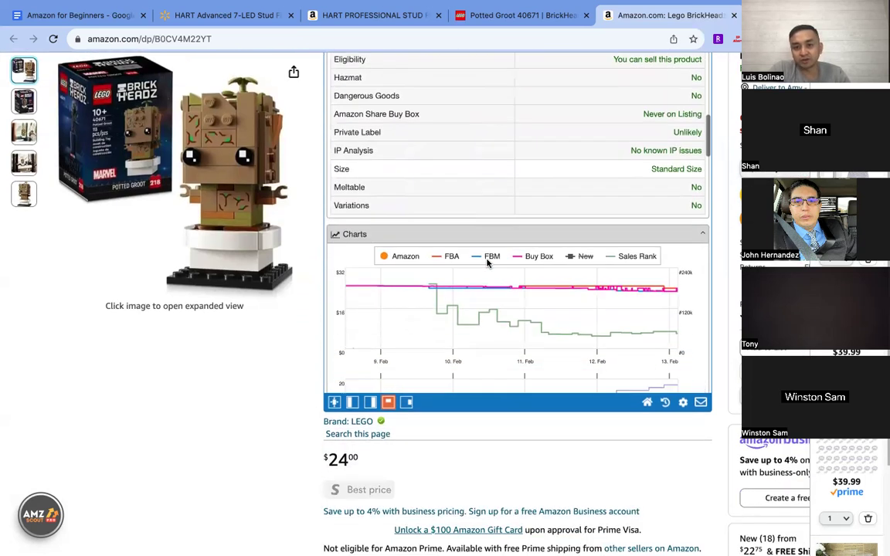
{"action": "scroll", "coordinate": [529, 260], "scroll_direction": "down", "scroll_amount": 15}
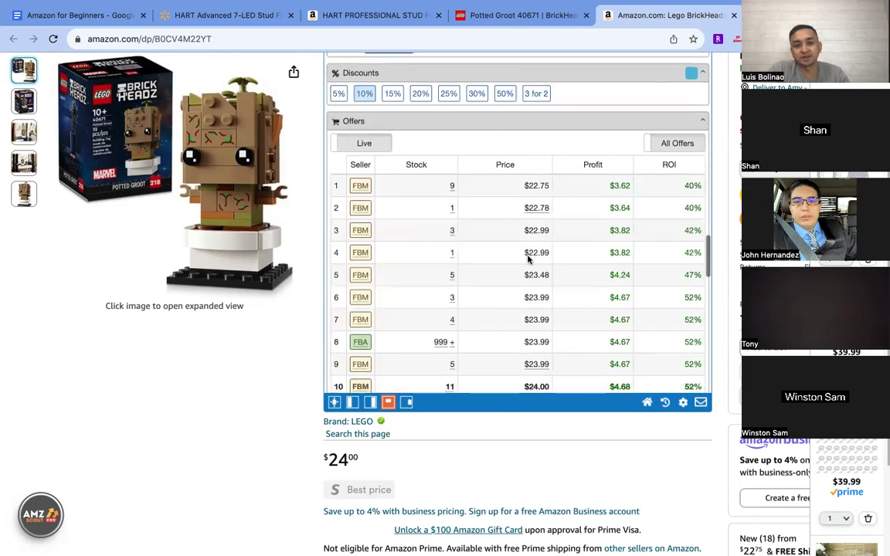
{"action": "scroll", "coordinate": [529, 260], "scroll_direction": "up", "scroll_amount": 3}
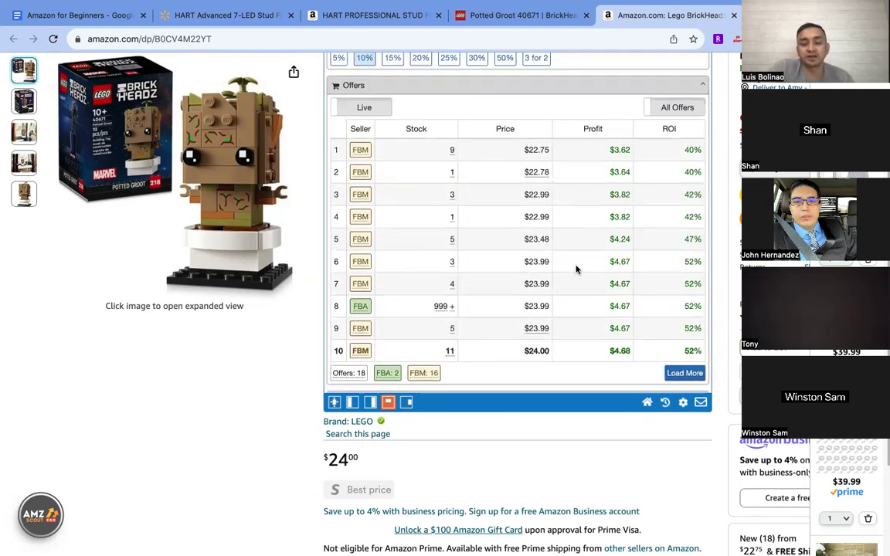
{"action": "scroll", "coordinate": [558, 268], "scroll_direction": "up", "scroll_amount": 8}
{"action": "scroll", "coordinate": [558, 268], "scroll_direction": "up", "scroll_amount": 5}
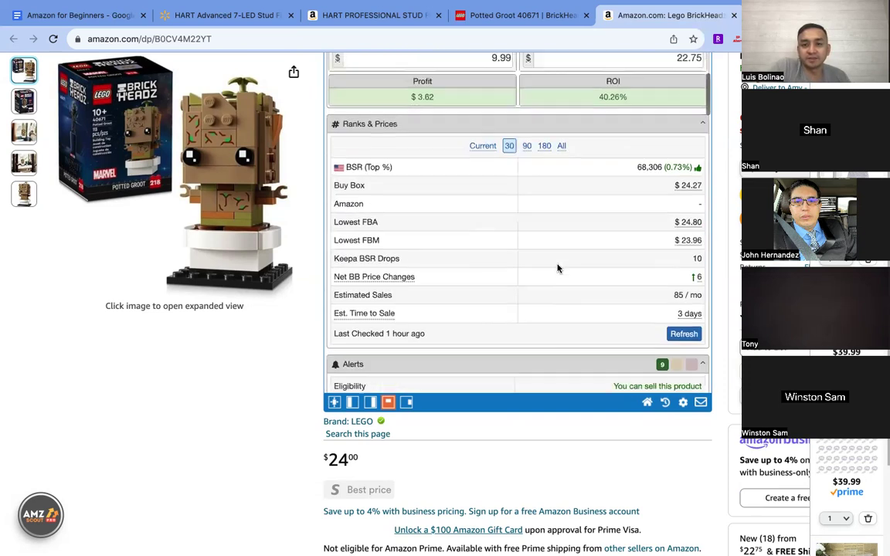
Step: Load the remaining seller offers in SellerAmp's Offers list for Potted Groot
{"action": "scroll", "coordinate": [558, 268], "scroll_direction": "down", "scroll_amount": 10}
{"action": "scroll", "coordinate": [558, 268], "scroll_direction": "down", "scroll_amount": 4}
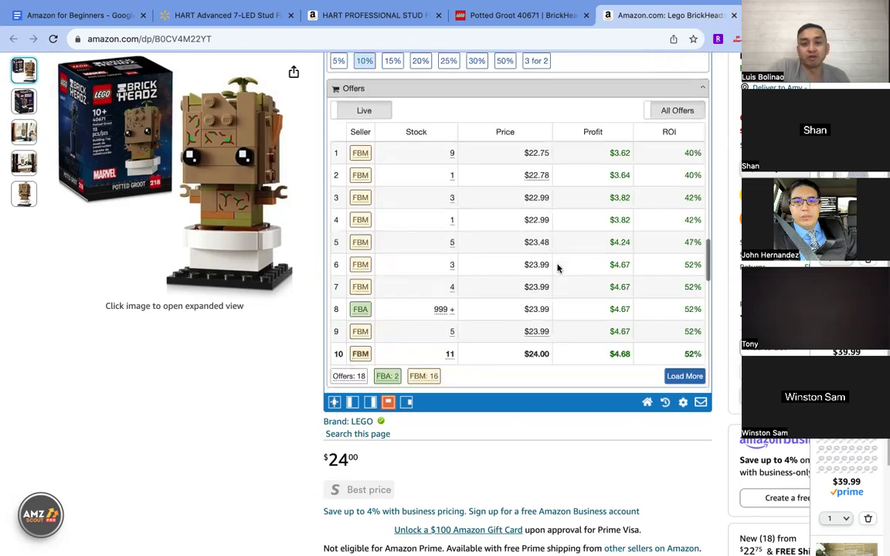
{"action": "scroll", "coordinate": [558, 265], "scroll_direction": "down", "scroll_amount": 2}
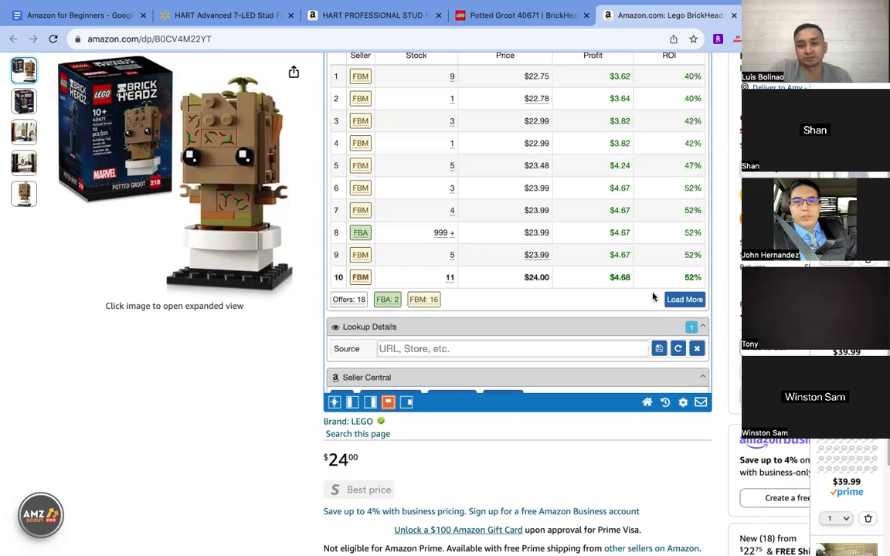
{"action": "left_click", "coordinate": [671, 302]}
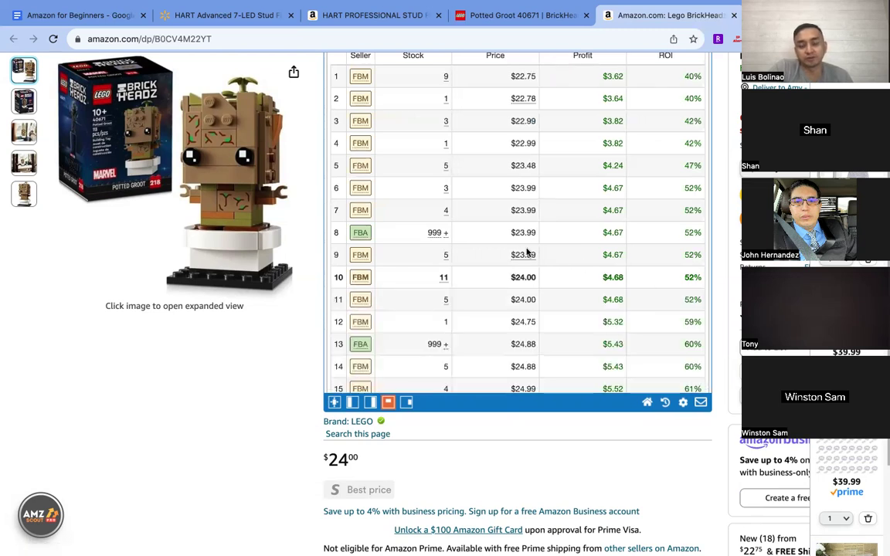
Step: Examine the stock, price, profit and ROI of every seller in the expanded offers list
{"action": "scroll", "coordinate": [540, 253], "scroll_direction": "down", "scroll_amount": 3}
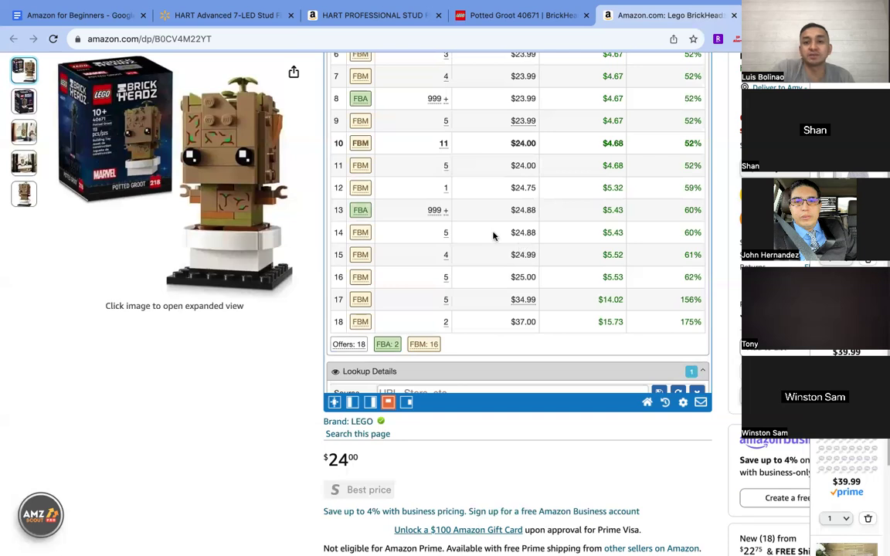
{"action": "scroll", "coordinate": [452, 226], "scroll_direction": "up", "scroll_amount": 5}
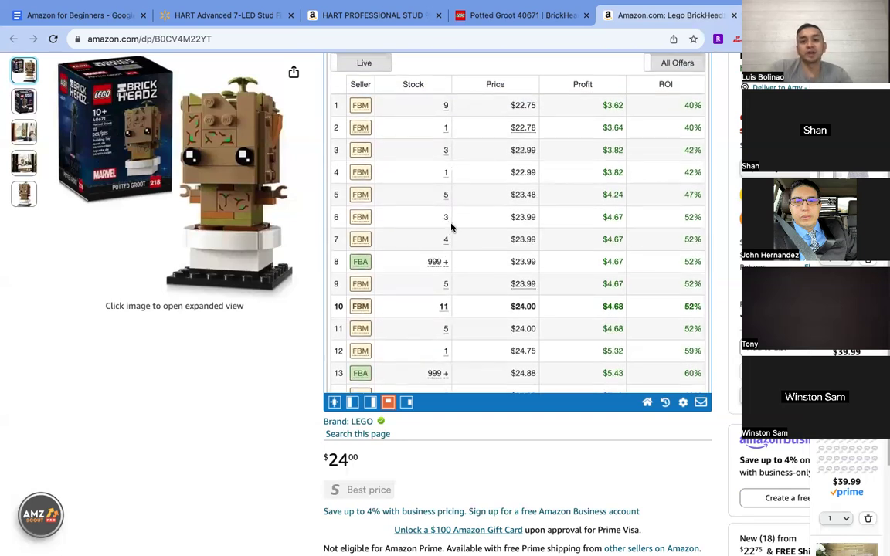
{"action": "scroll", "coordinate": [456, 227], "scroll_direction": "down", "scroll_amount": 3}
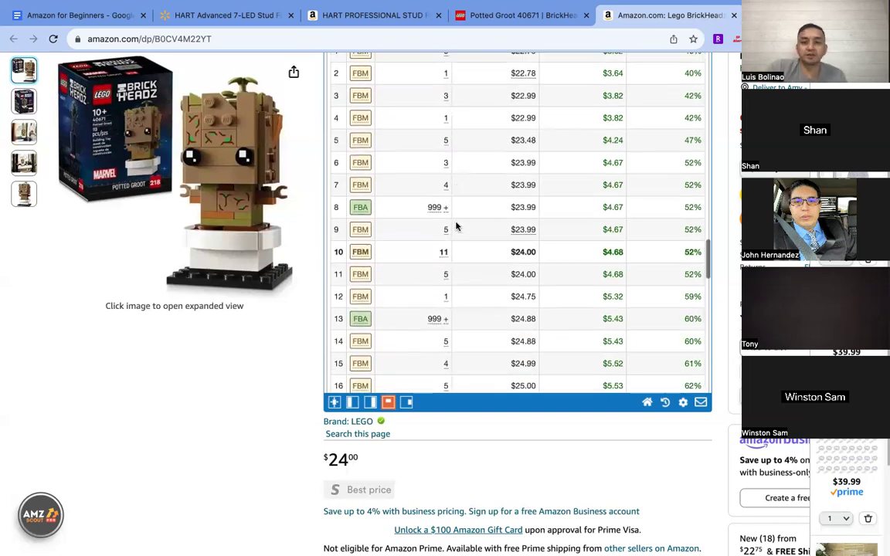
{"action": "scroll", "coordinate": [456, 227], "scroll_direction": "up", "scroll_amount": 5}
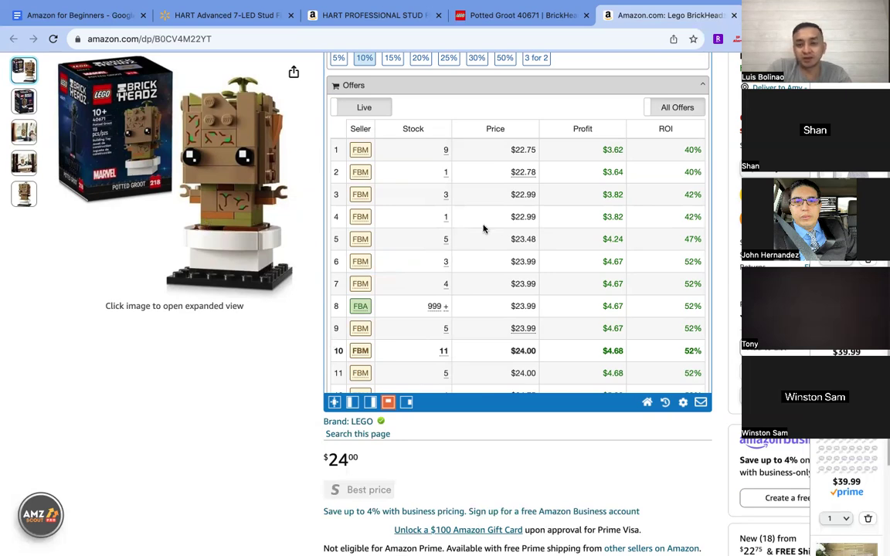
Step: Recheck the cost, sale price and ROI in Quick Info against the discount and full offers list
{"action": "scroll", "coordinate": [498, 245], "scroll_direction": "up", "scroll_amount": 20}
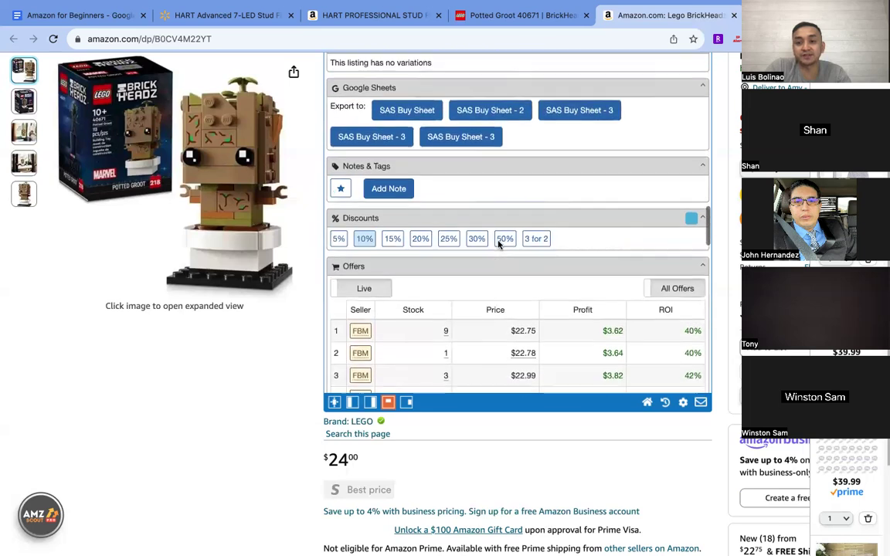
{"action": "scroll", "coordinate": [499, 245], "scroll_direction": "up", "scroll_amount": 3}
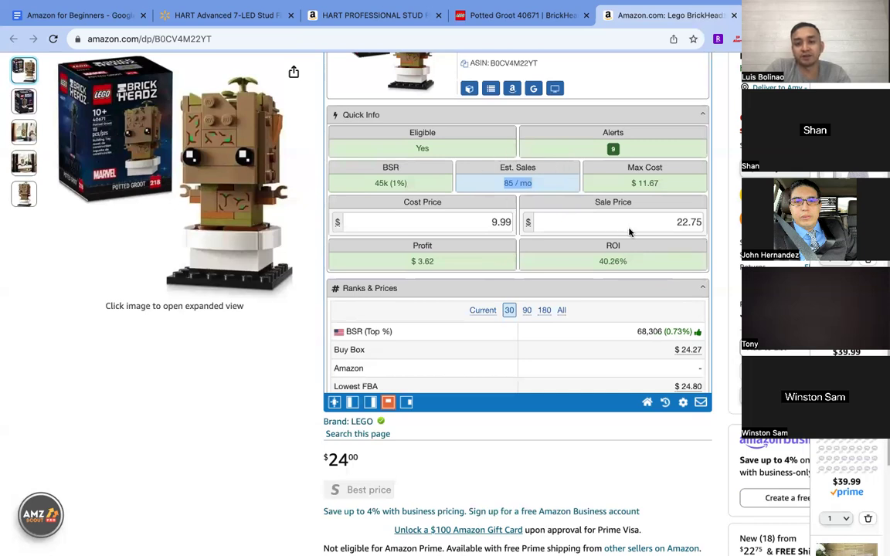
{"action": "scroll", "coordinate": [588, 248], "scroll_direction": "down", "scroll_amount": 15}
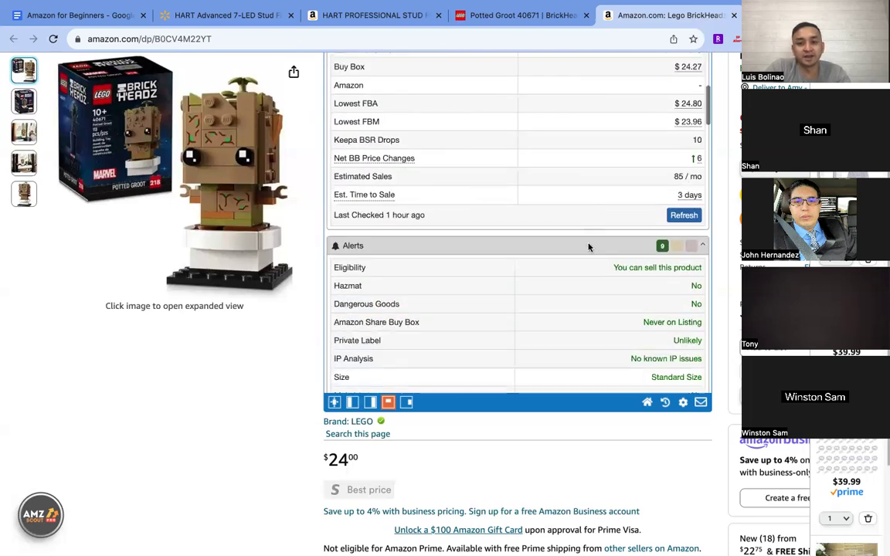
{"action": "scroll", "coordinate": [520, 266], "scroll_direction": "down", "scroll_amount": 8}
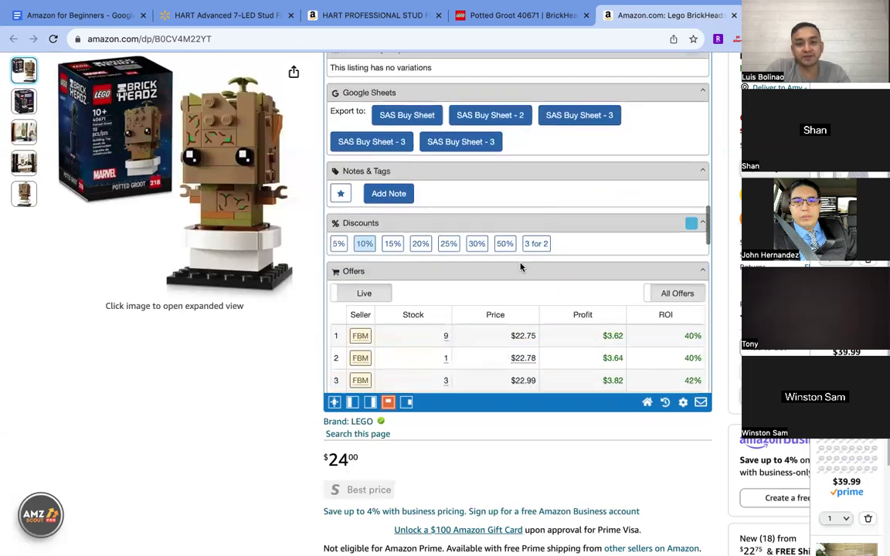
{"action": "scroll", "coordinate": [520, 266], "scroll_direction": "down", "scroll_amount": 2}
{"action": "scroll", "coordinate": [409, 268], "scroll_direction": "up", "scroll_amount": 1}
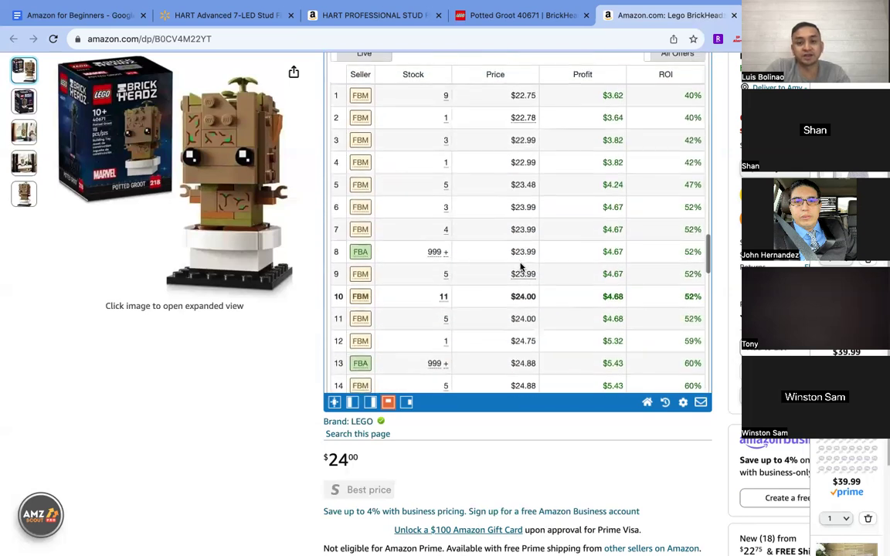
{"action": "scroll", "coordinate": [469, 284], "scroll_direction": "down", "scroll_amount": 3}
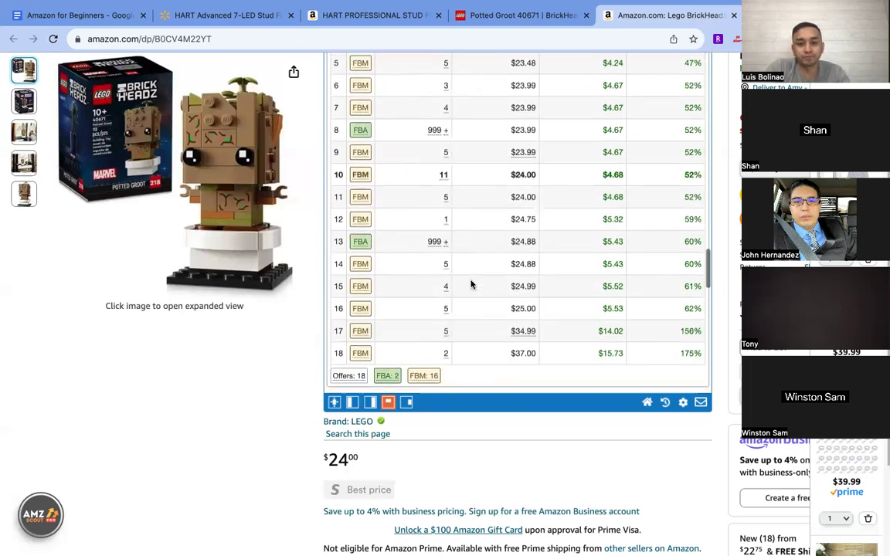
Step: Compare the FBM and FBA sellers' stock levels and prices in the Potted Groot offers
{"action": "scroll", "coordinate": [497, 283], "scroll_direction": "up", "scroll_amount": 4}
{"action": "scroll", "coordinate": [496, 284], "scroll_direction": "down", "scroll_amount": 1}
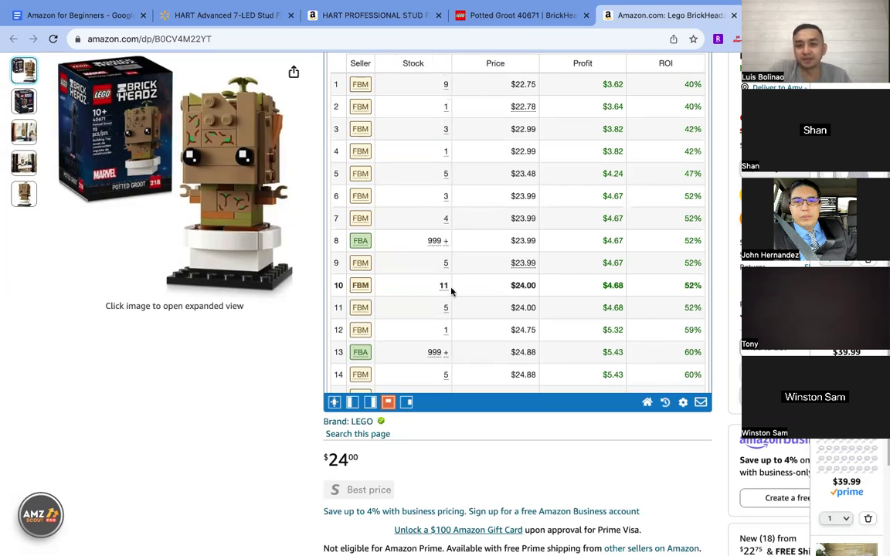
{"action": "scroll", "coordinate": [717, 241], "scroll_direction": "up", "scroll_amount": 2}
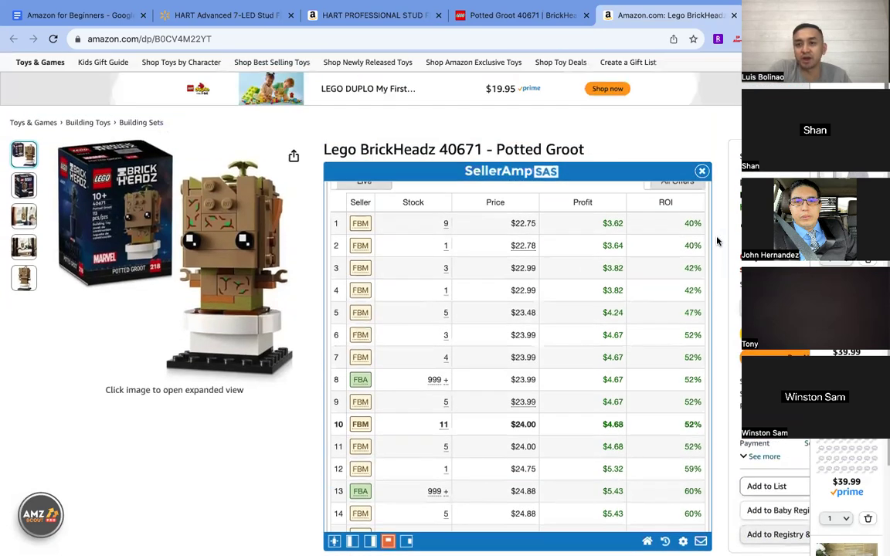
{"action": "scroll", "coordinate": [717, 241], "scroll_direction": "down", "scroll_amount": 2}
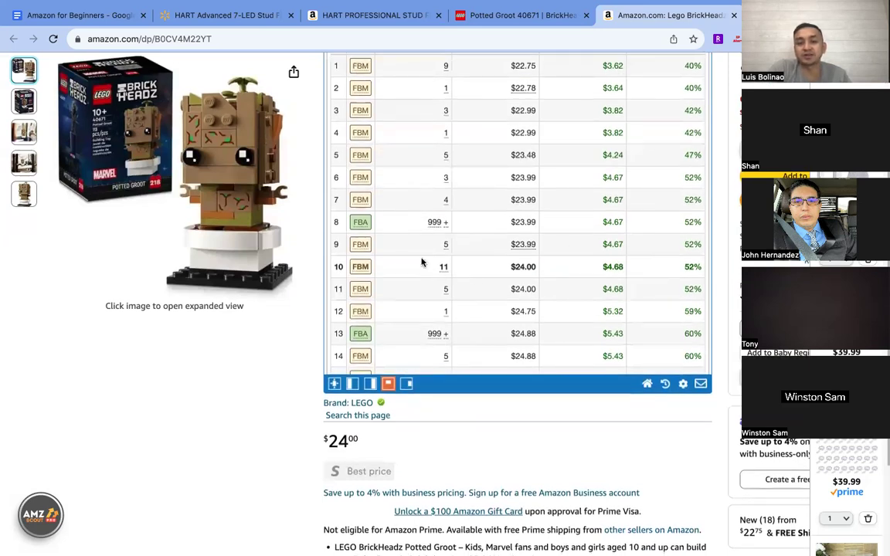
{"action": "scroll", "coordinate": [442, 234], "scroll_direction": "up", "scroll_amount": 1}
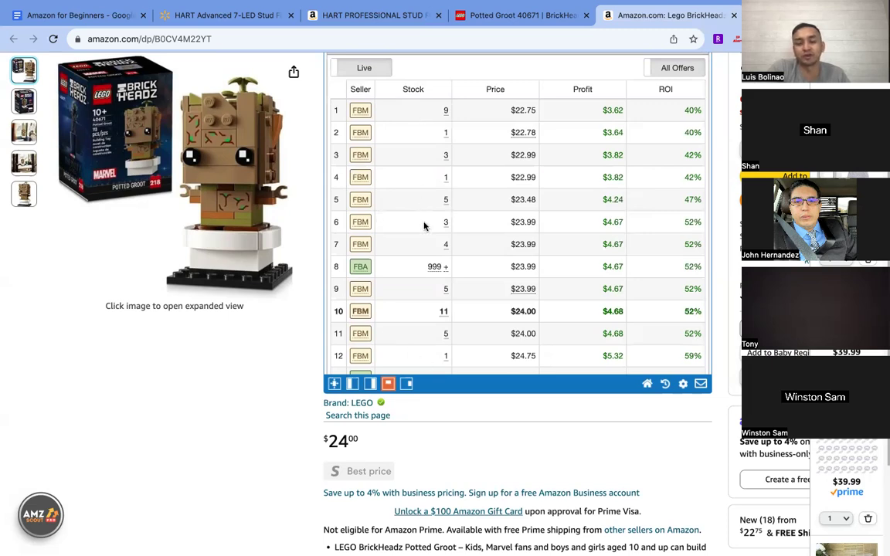
Step: Review the Potted Groot seller offers, the Keepa price history and the Buy Box Analysis in SellerAmp
{"action": "scroll", "coordinate": [468, 223], "scroll_direction": "down", "scroll_amount": 2}
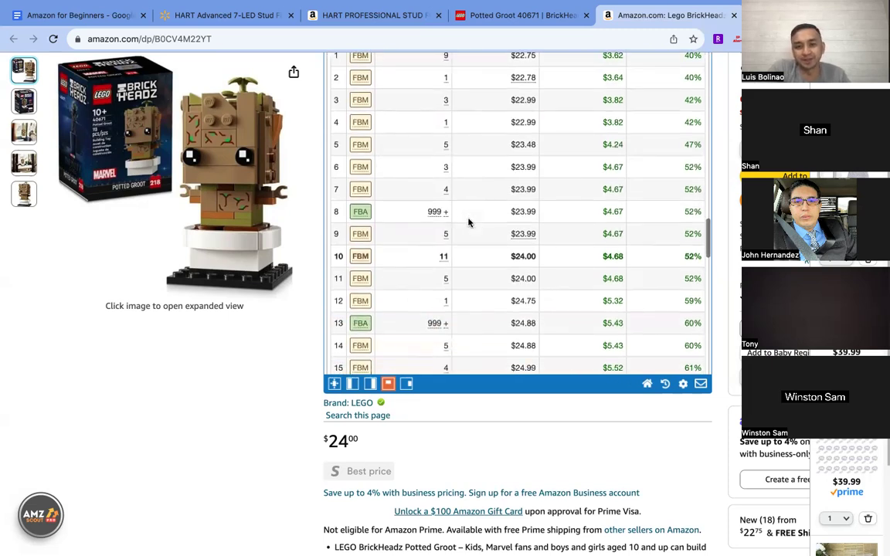
{"action": "scroll", "coordinate": [468, 222], "scroll_direction": "up", "scroll_amount": 1}
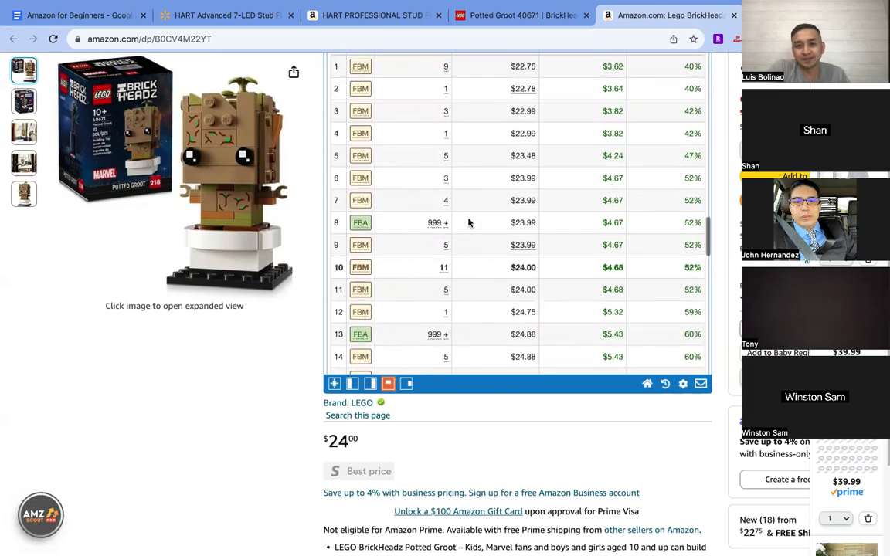
{"action": "scroll", "coordinate": [468, 223], "scroll_direction": "down", "scroll_amount": 5}
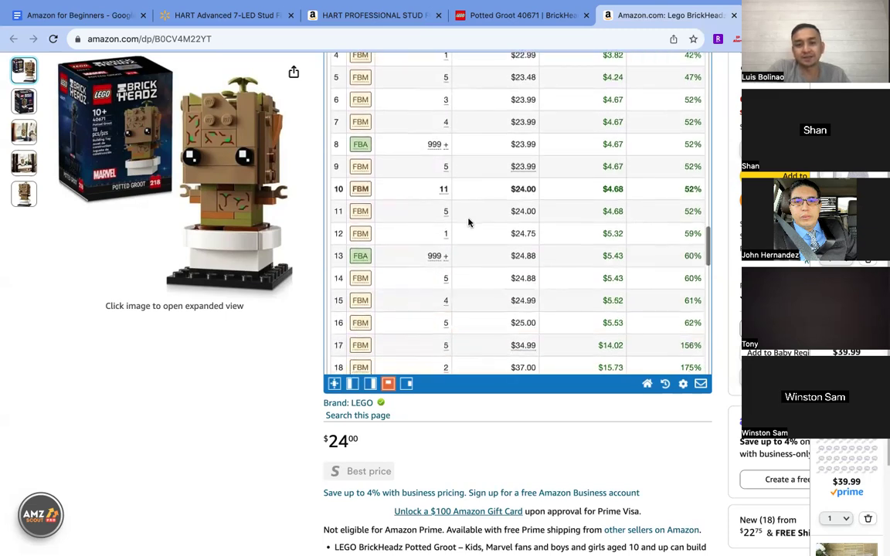
{"action": "scroll", "coordinate": [468, 222], "scroll_direction": "up", "scroll_amount": 3}
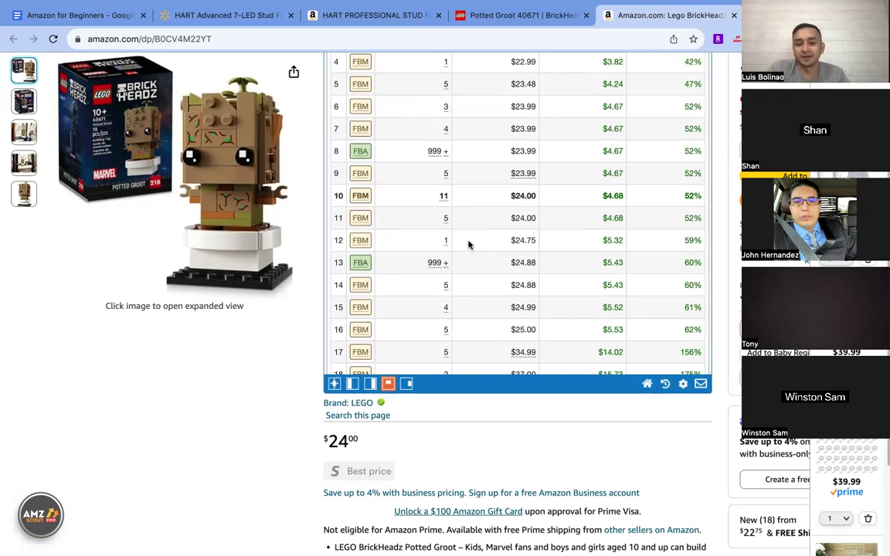
{"action": "scroll", "coordinate": [469, 244], "scroll_direction": "down", "scroll_amount": 10}
{"action": "scroll", "coordinate": [572, 253], "scroll_direction": "down", "scroll_amount": 8}
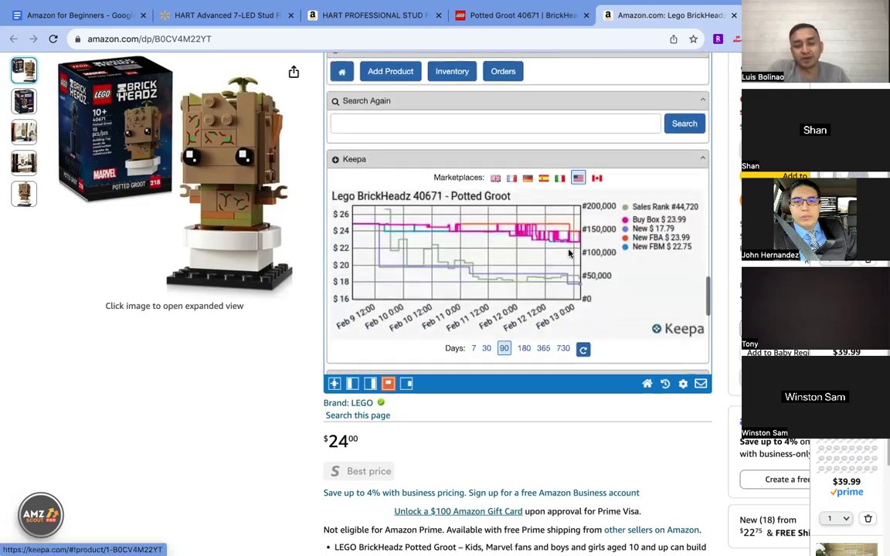
{"action": "scroll", "coordinate": [583, 257], "scroll_direction": "up", "scroll_amount": 10}
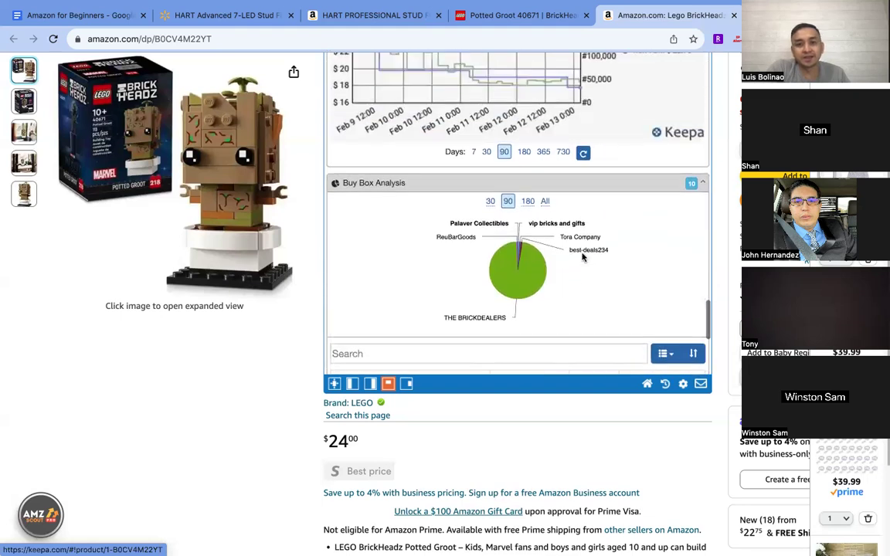
{"action": "scroll", "coordinate": [575, 230], "scroll_direction": "up", "scroll_amount": 10}
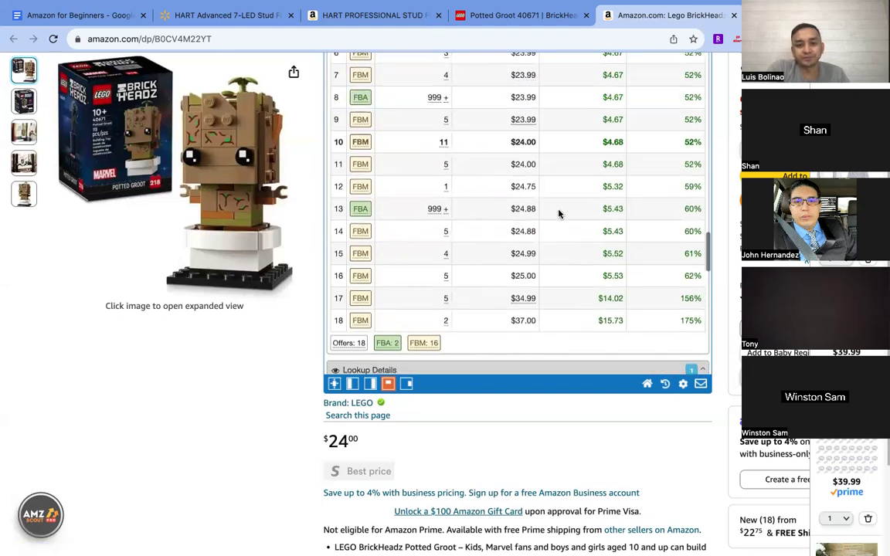
Step: Check the seller name, rating and fulfilment type behind the FBM and FBA offers for Potted Groot
{"action": "scroll", "coordinate": [572, 247], "scroll_direction": "down", "scroll_amount": 4}
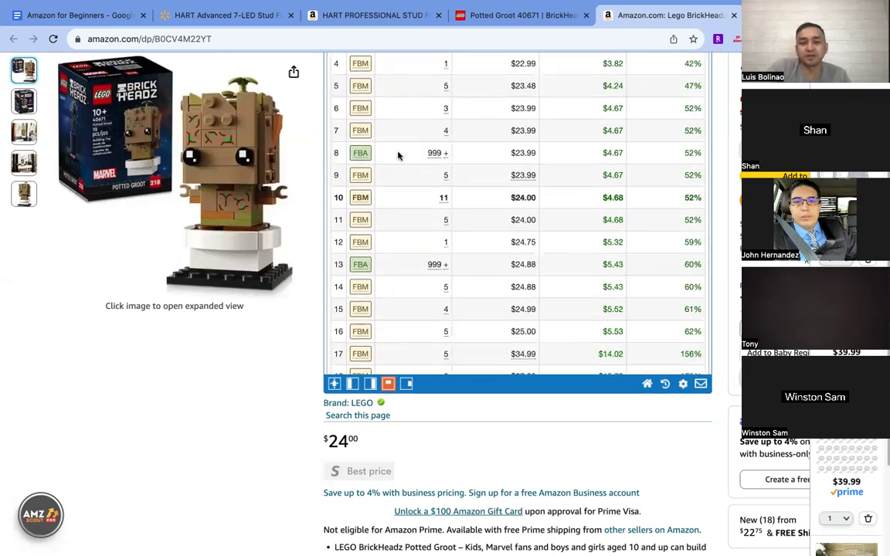
{"action": "scroll", "coordinate": [390, 146], "scroll_direction": "up", "scroll_amount": 3}
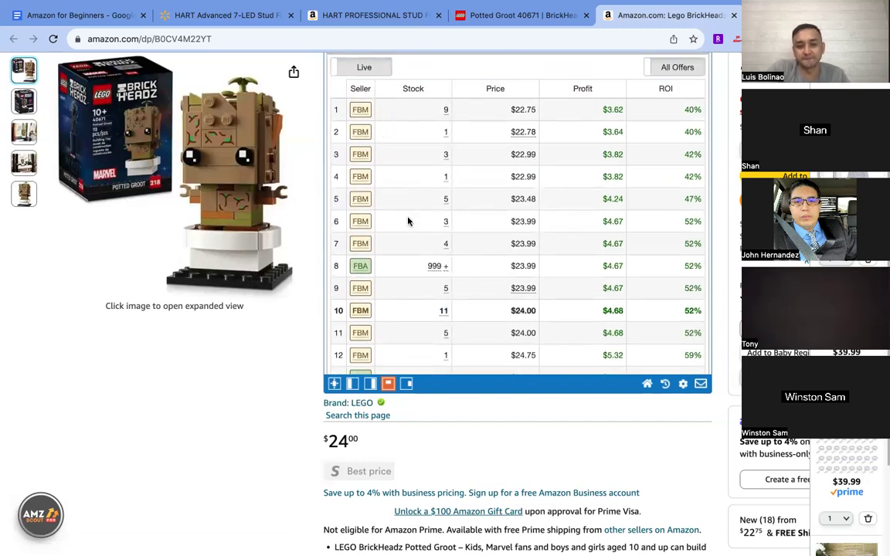
{"action": "scroll", "coordinate": [408, 222], "scroll_direction": "down", "scroll_amount": 1}
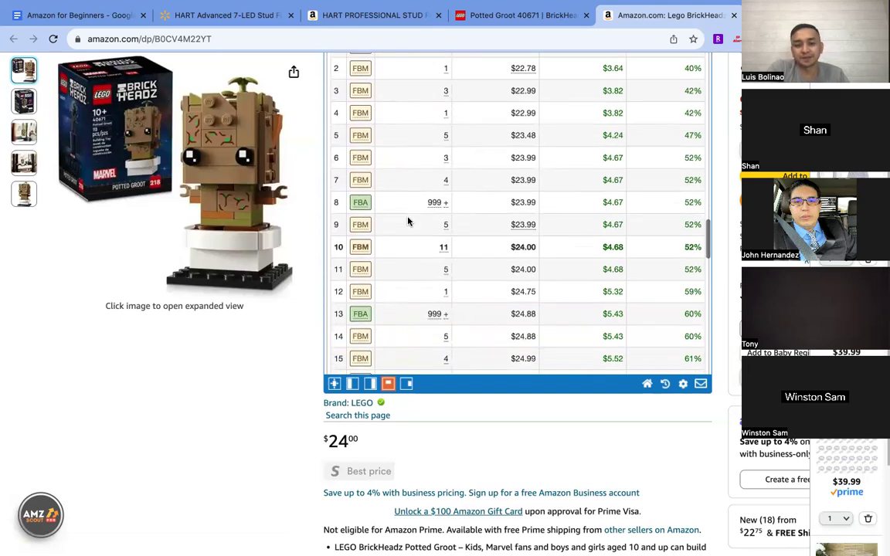
{"action": "mouse_move", "coordinate": [357, 248]}
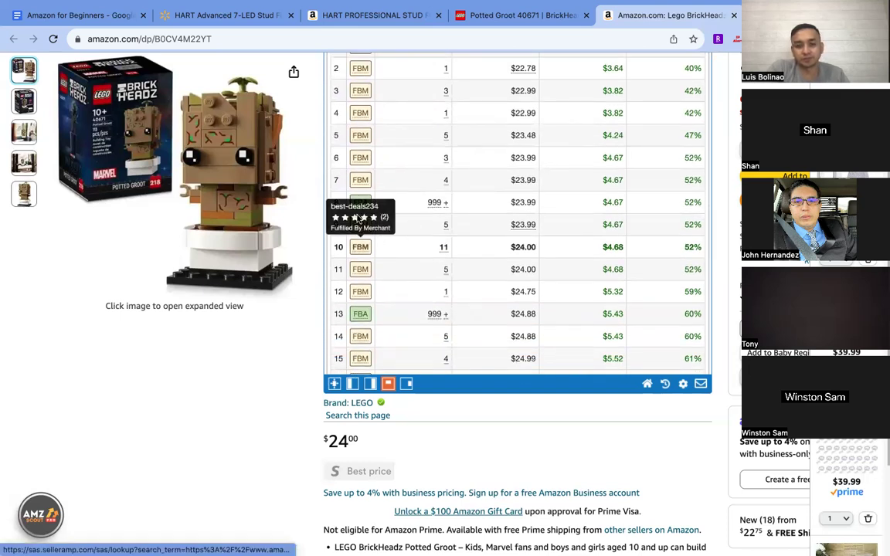
{"action": "mouse_move", "coordinate": [359, 202]}
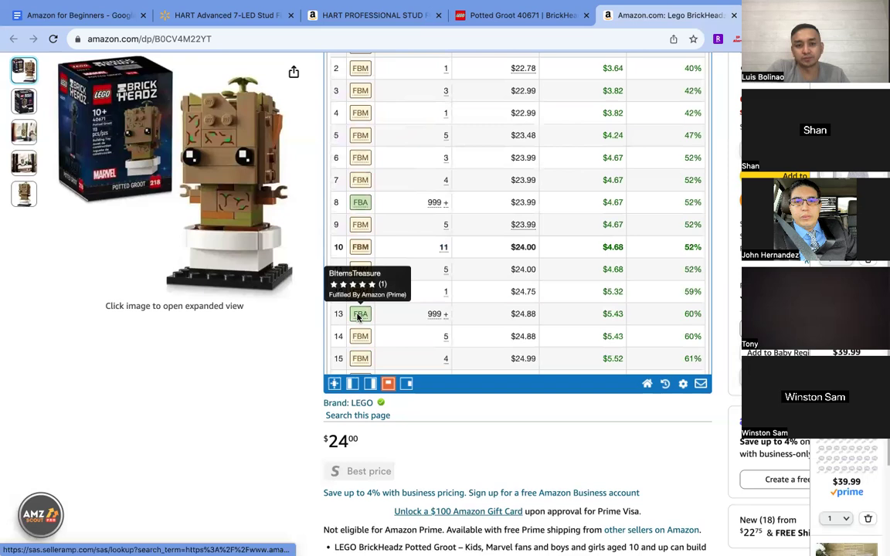
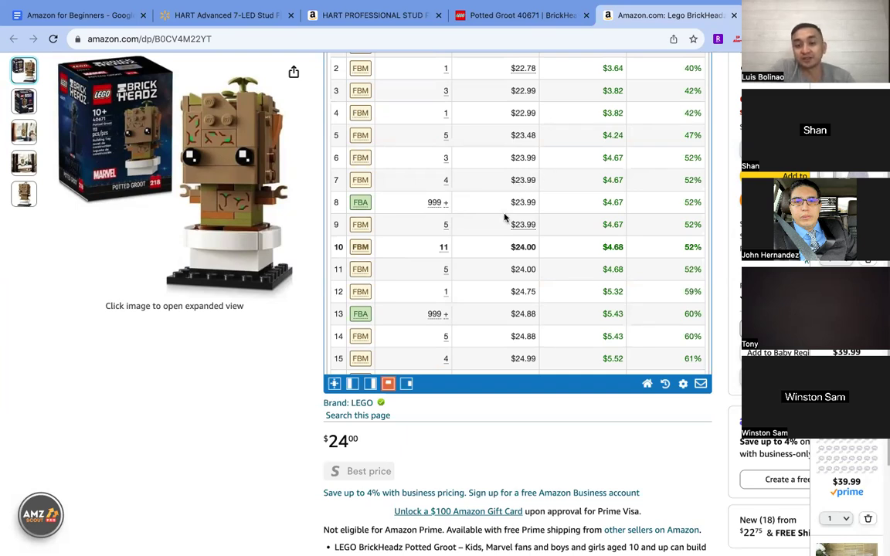
Step: Weigh Potted Groot's estimated monthly sales in Quick Info against the stock, prices and ROI in the Offers list
{"action": "scroll", "coordinate": [487, 225], "scroll_direction": "up", "scroll_amount": 5}
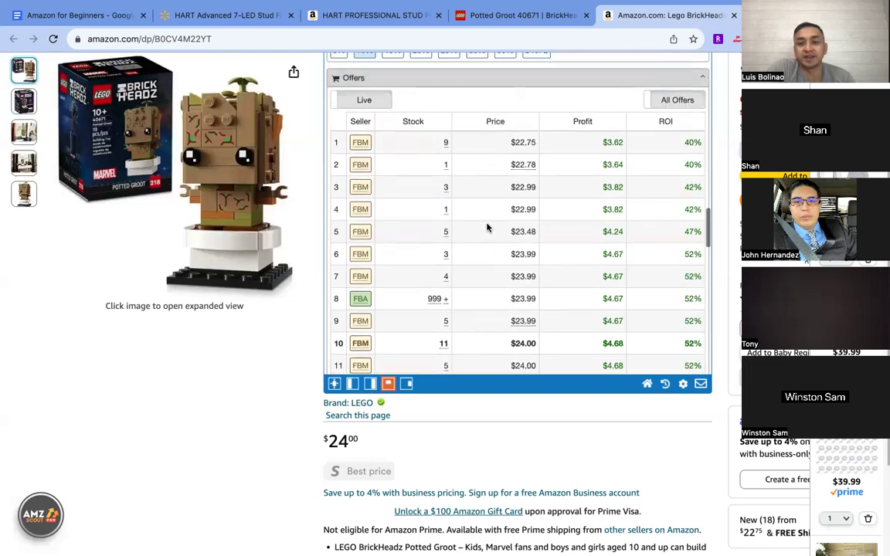
{"action": "scroll", "coordinate": [707, 220], "scroll_direction": "up", "scroll_amount": 3}
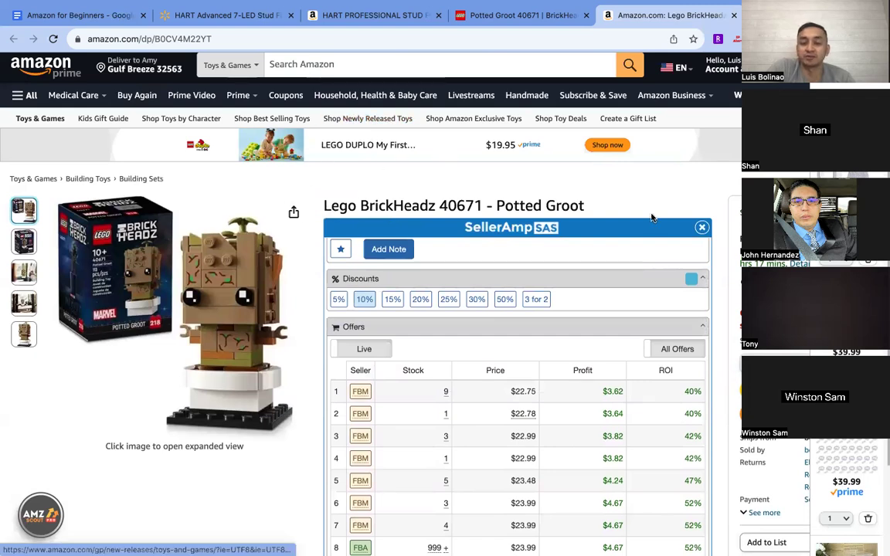
{"action": "scroll", "coordinate": [714, 304], "scroll_direction": "down", "scroll_amount": 2}
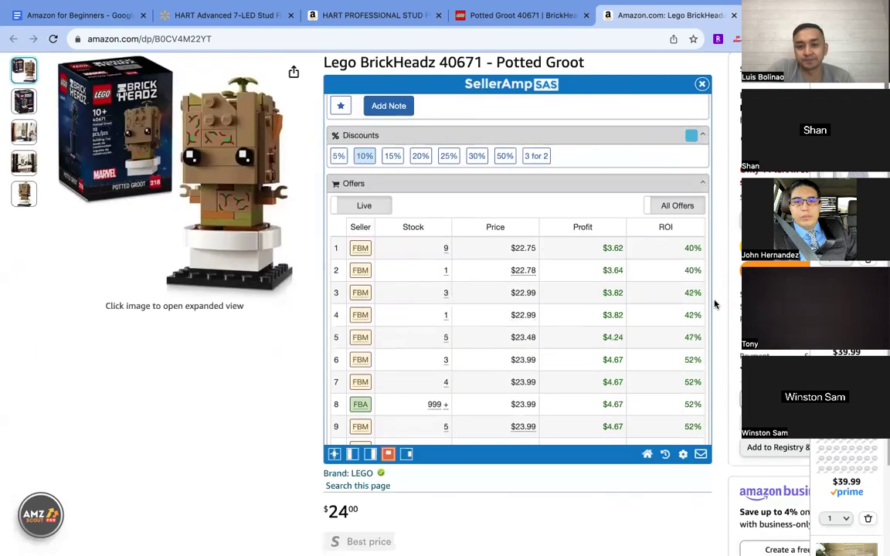
{"action": "scroll", "coordinate": [539, 248], "scroll_direction": "down", "scroll_amount": 1}
{"action": "scroll", "coordinate": [485, 247], "scroll_direction": "up", "scroll_amount": 5}
{"action": "scroll", "coordinate": [484, 243], "scroll_direction": "up", "scroll_amount": 10}
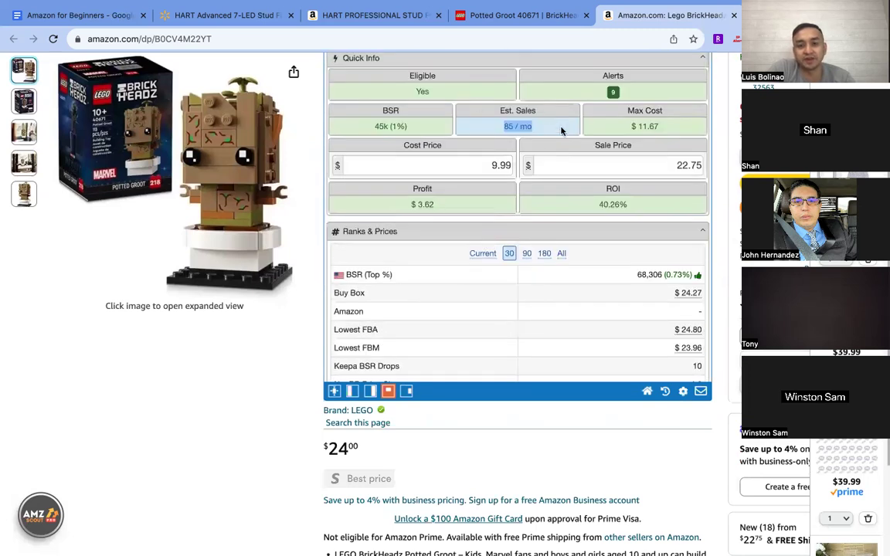
{"action": "scroll", "coordinate": [489, 255], "scroll_direction": "down", "scroll_amount": 10}
{"action": "scroll", "coordinate": [489, 258], "scroll_direction": "down", "scroll_amount": 12}
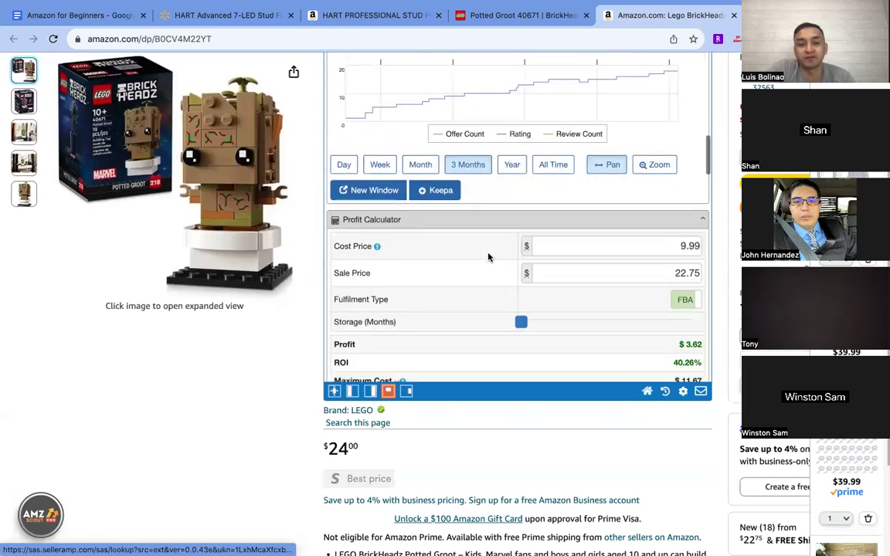
{"action": "scroll", "coordinate": [489, 258], "scroll_direction": "down", "scroll_amount": 4}
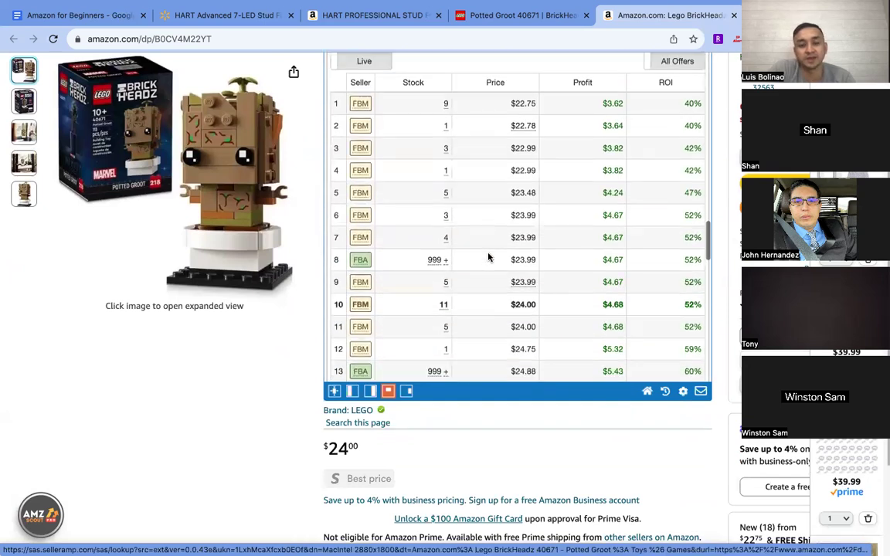
{"action": "scroll", "coordinate": [489, 257], "scroll_direction": "up", "scroll_amount": 5}
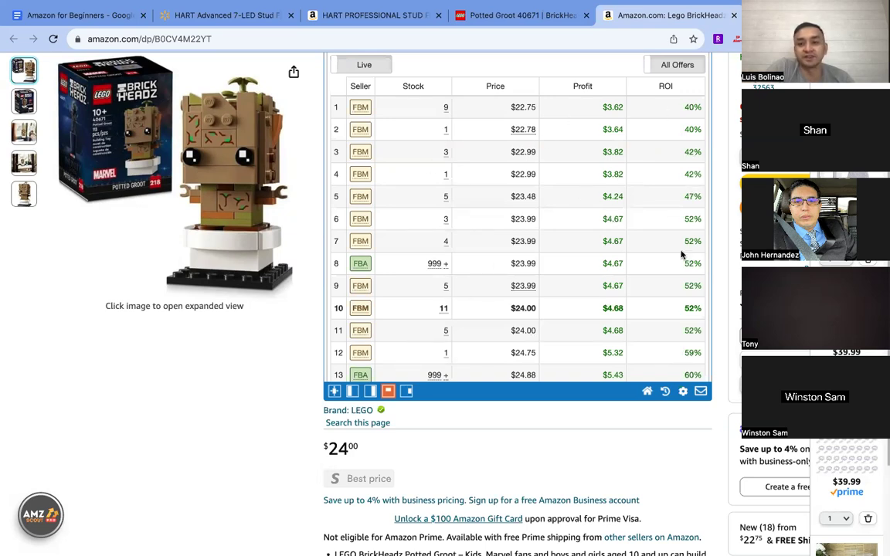
{"action": "scroll", "coordinate": [699, 302], "scroll_direction": "down", "scroll_amount": 1}
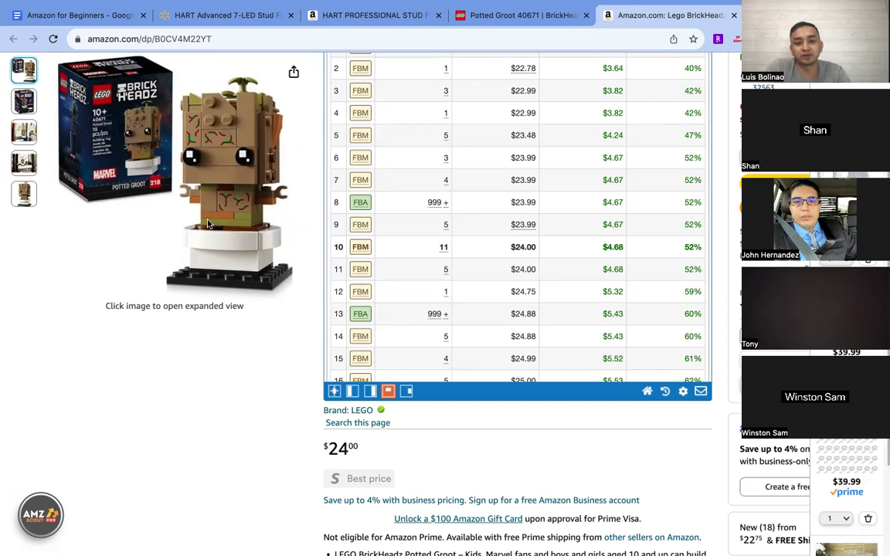
Step: Return to the HART stud finder's Amazon listing and close the two Potted Groot pages
{"action": "left_click", "coordinate": [516, 17]}
{"action": "left_click", "coordinate": [376, 17]}
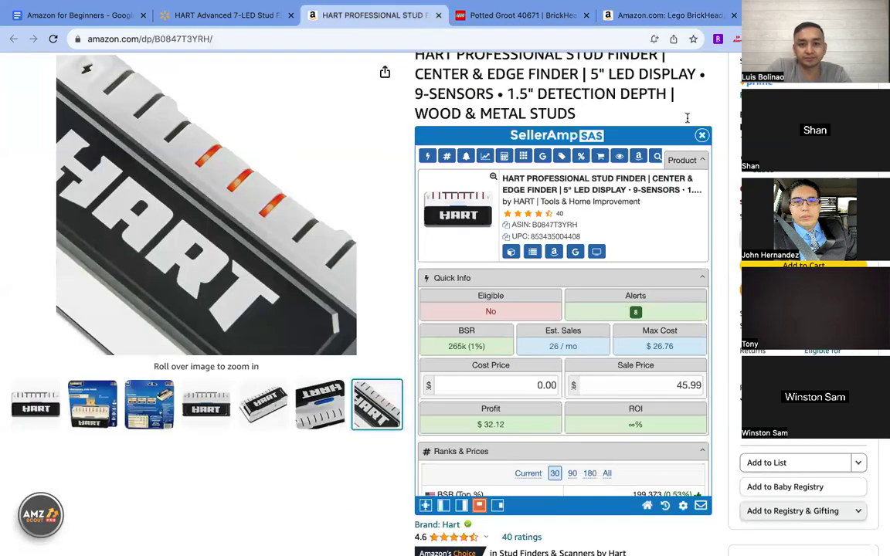
{"action": "left_click", "coordinate": [585, 15]}
{"action": "left_click", "coordinate": [585, 16]}
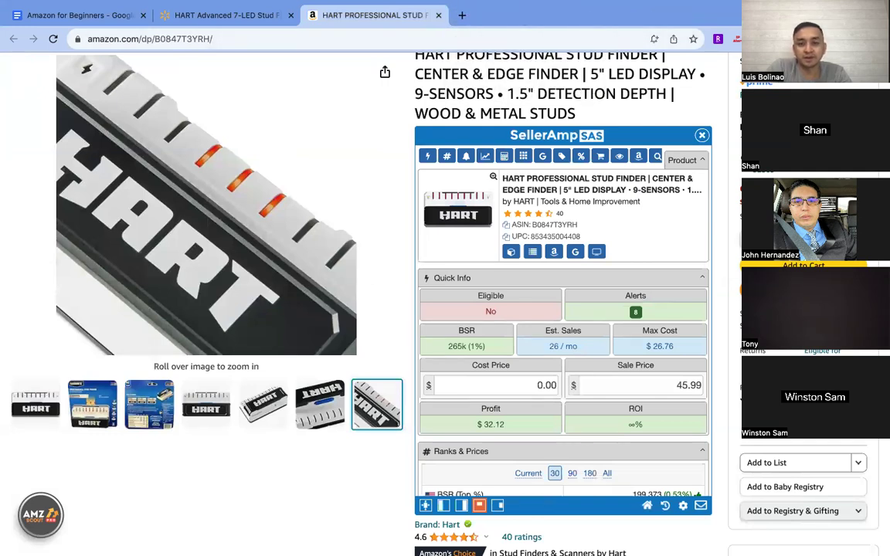
{"action": "scroll", "coordinate": [724, 254], "scroll_direction": "down", "scroll_amount": 3}
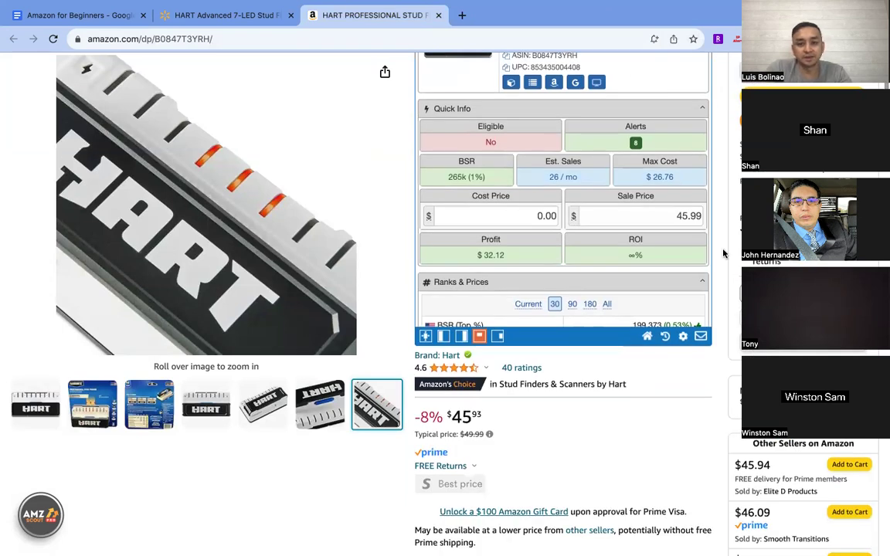
{"action": "scroll", "coordinate": [724, 254], "scroll_direction": "up", "scroll_amount": 4}
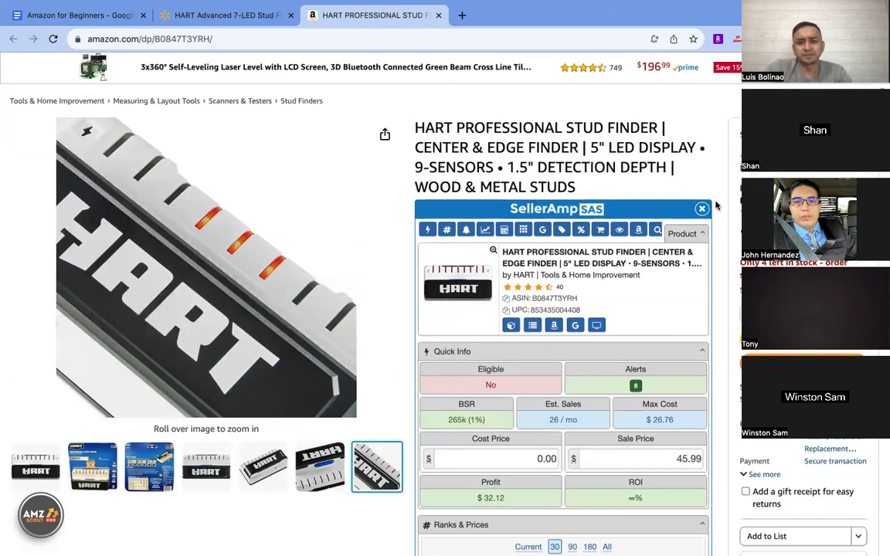
{"action": "scroll", "coordinate": [716, 205], "scroll_direction": "down", "scroll_amount": 2}
{"action": "scroll", "coordinate": [717, 205], "scroll_direction": "up", "scroll_amount": 1}
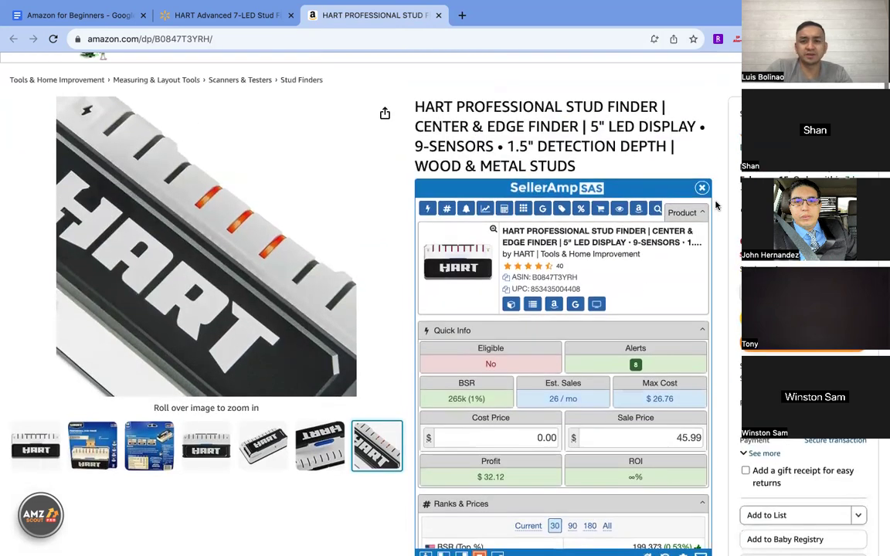
{"action": "scroll", "coordinate": [716, 199], "scroll_direction": "down", "scroll_amount": 2}
{"action": "scroll", "coordinate": [716, 200], "scroll_direction": "up", "scroll_amount": 2}
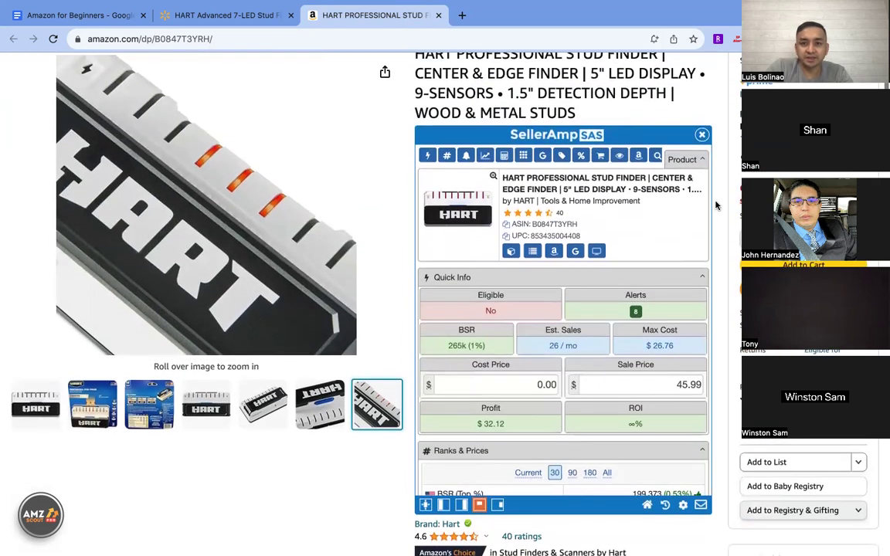
Step: Look up the HART stud finder's Walmart price and set the SellerAmp cost price to $18.94
{"action": "left_click", "coordinate": [238, 18]}
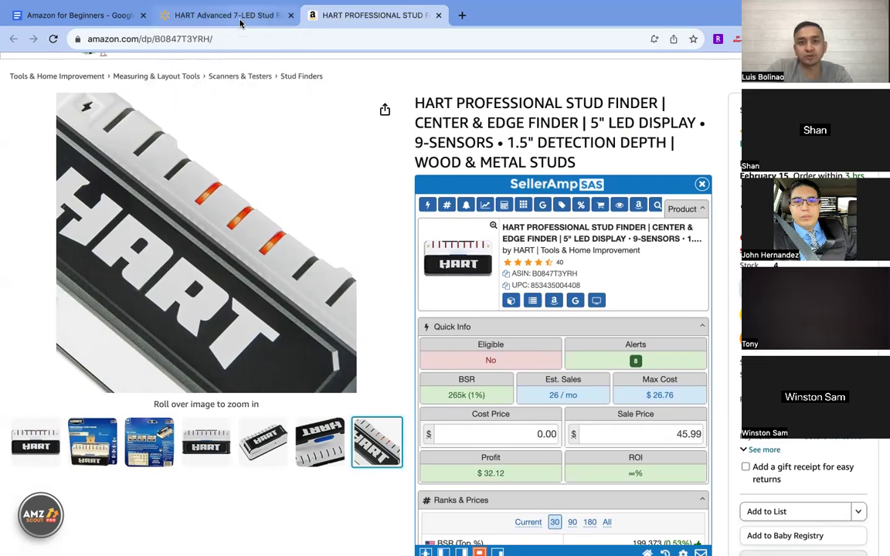
{"action": "scroll", "coordinate": [536, 210], "scroll_direction": "down", "scroll_amount": 3}
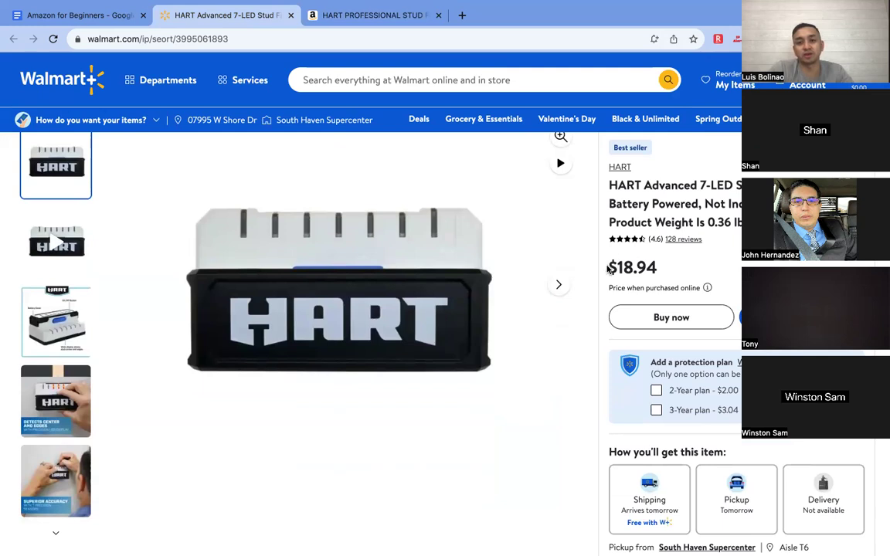
{"action": "left_click_drag", "start_coordinate": [608, 267], "coordinate": [659, 267]}
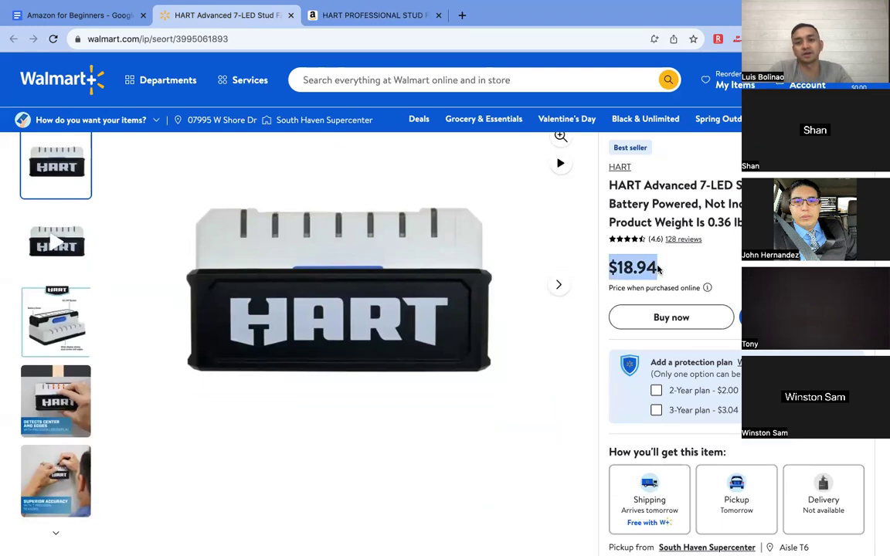
{"action": "left_click", "coordinate": [382, 17]}
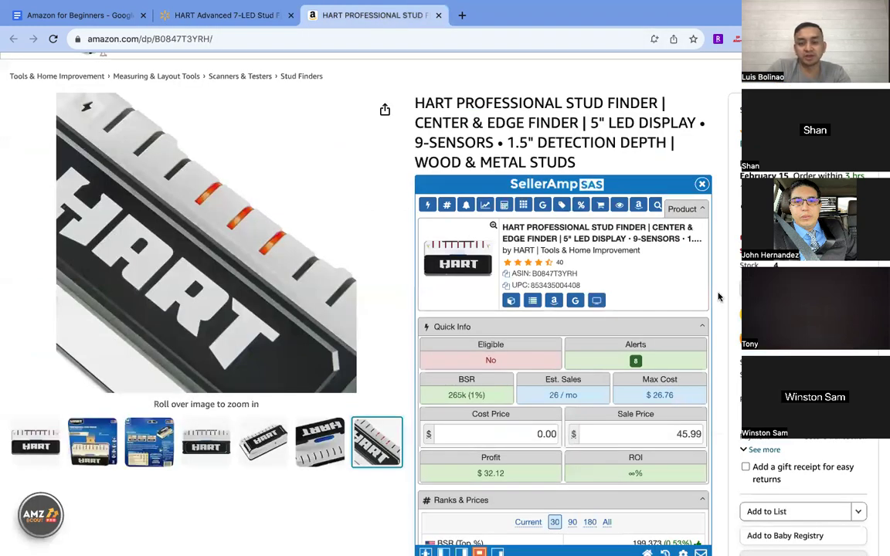
{"action": "scroll", "coordinate": [642, 288], "scroll_direction": "down", "scroll_amount": 2}
{"action": "left_click", "coordinate": [483, 316]}
{"action": "type", "text": "18"}
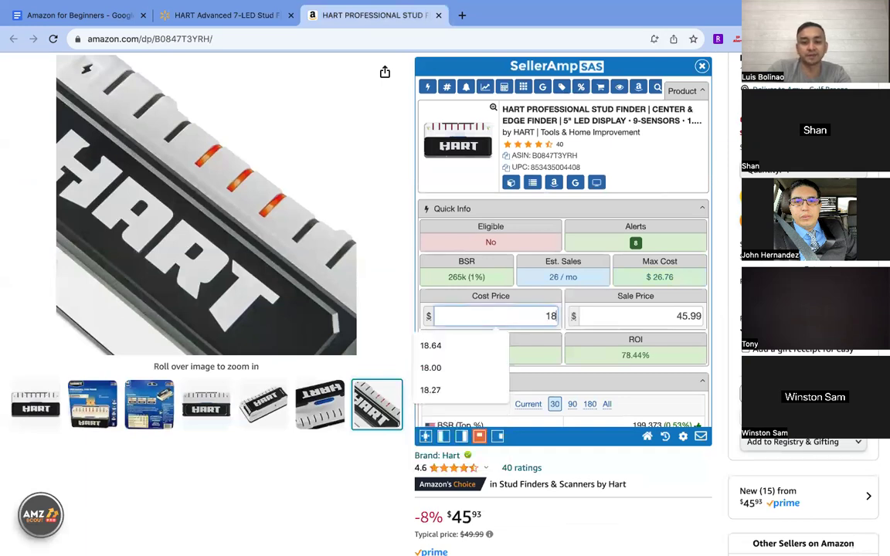
{"action": "type", "text": ".94"}
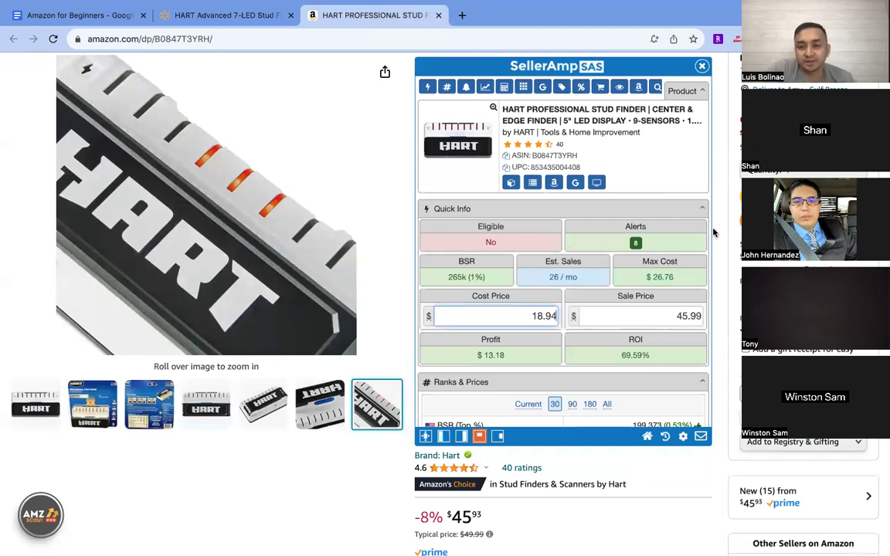
Step: Check the HART stud finder's estimated monthly sales in Quick Info
{"action": "scroll", "coordinate": [714, 231], "scroll_direction": "down", "scroll_amount": 1}
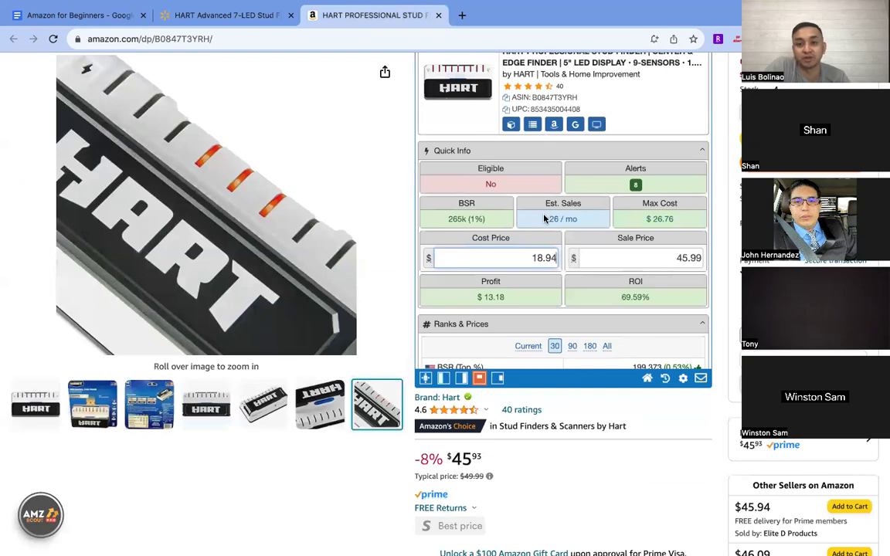
{"action": "left_click_drag", "start_coordinate": [544, 219], "coordinate": [578, 219]}
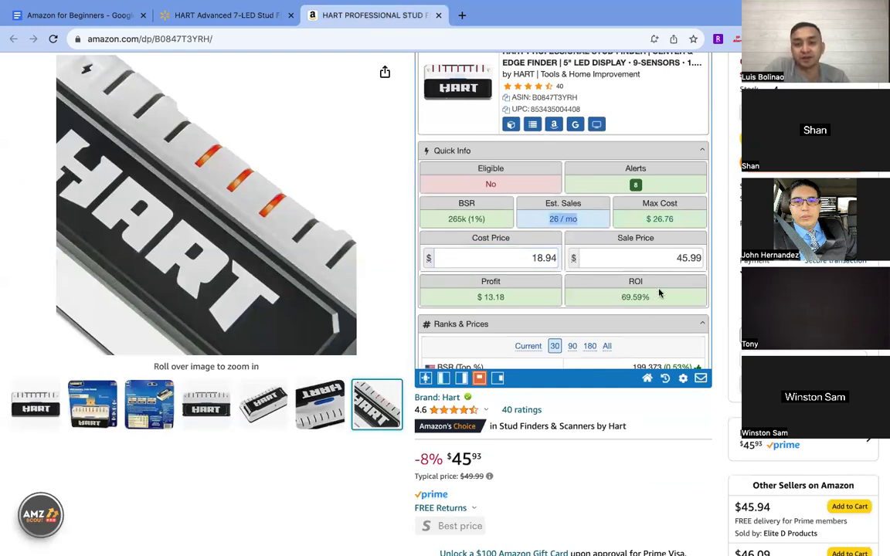
Step: Check the HART stud finder's ROI in Quick Info and load the remaining sellers in the Offers list
{"action": "left_click_drag", "start_coordinate": [622, 297], "coordinate": [658, 298]}
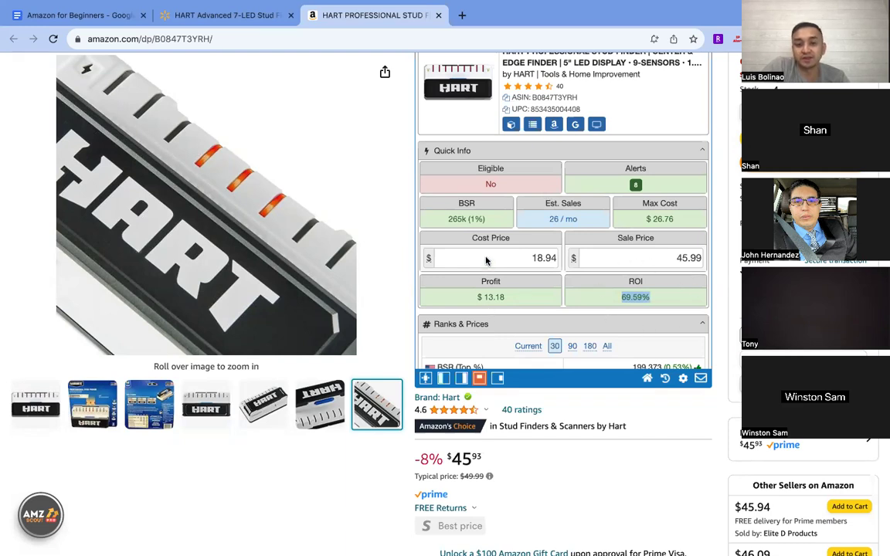
{"action": "scroll", "coordinate": [560, 268], "scroll_direction": "down", "scroll_amount": 10}
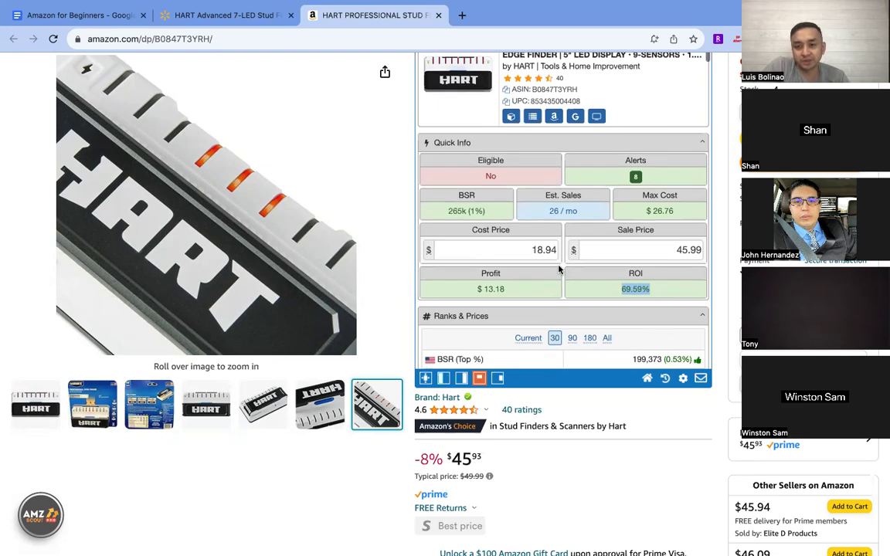
{"action": "scroll", "coordinate": [588, 255], "scroll_direction": "down", "scroll_amount": 12}
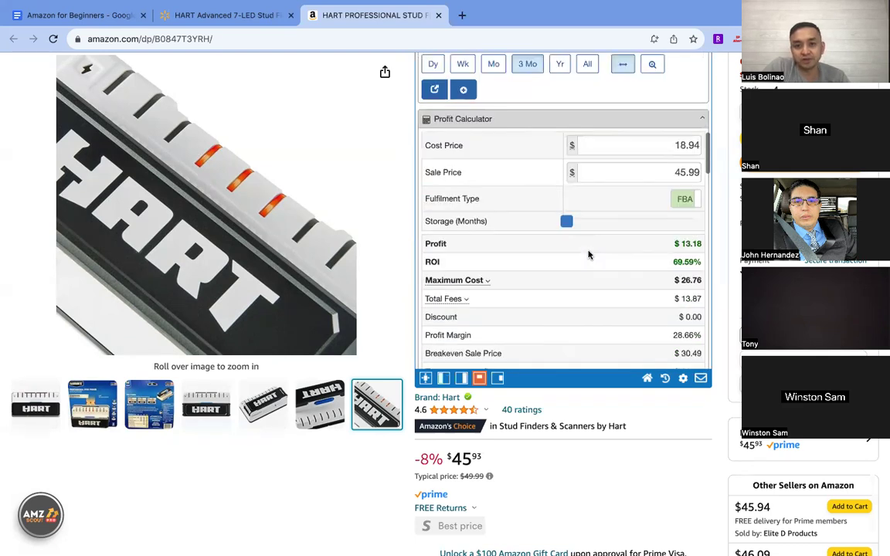
{"action": "scroll", "coordinate": [588, 255], "scroll_direction": "down", "scroll_amount": 1}
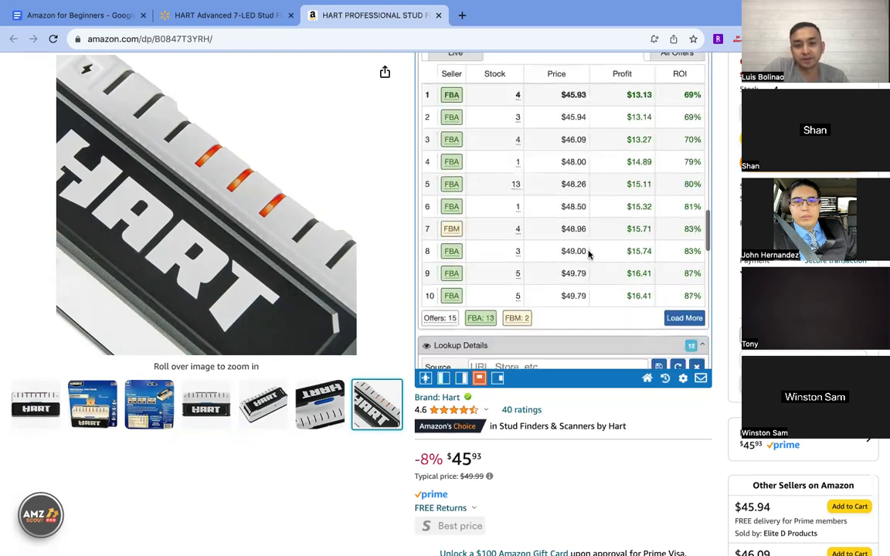
{"action": "left_click", "coordinate": [682, 304]}
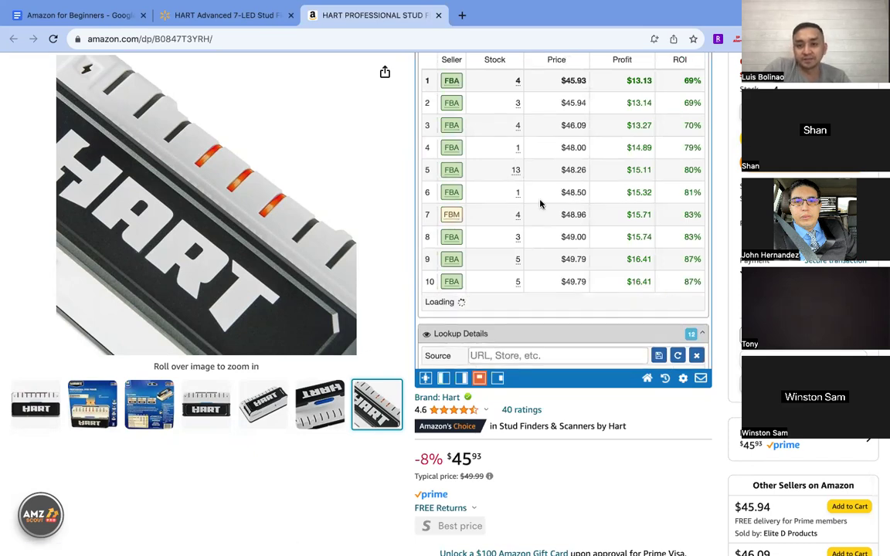
{"action": "scroll", "coordinate": [571, 204], "scroll_direction": "down", "scroll_amount": 3}
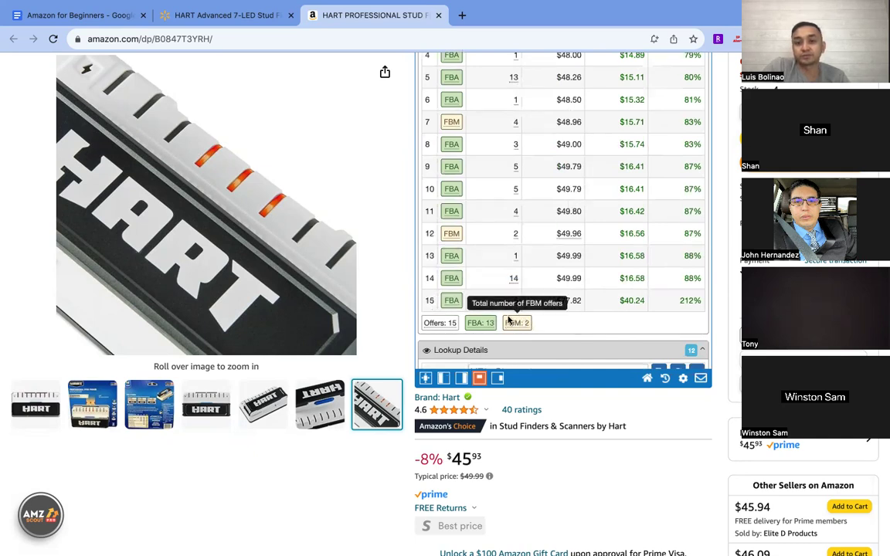
Step: Examine the stock, price, profit and ROI of each seller in the stud finder's full Offers list
{"action": "scroll", "coordinate": [540, 242], "scroll_direction": "up", "scroll_amount": 5}
{"action": "scroll", "coordinate": [517, 71], "scroll_direction": "up", "scroll_amount": 1}
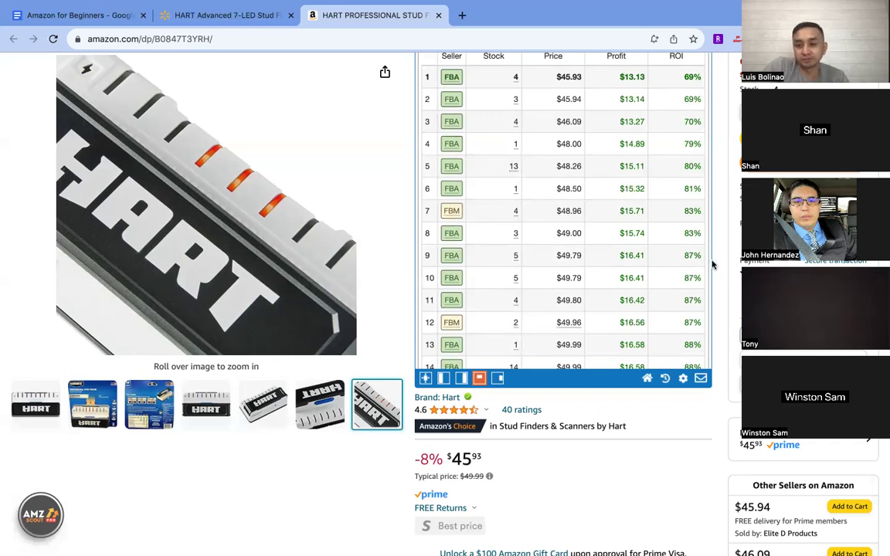
{"action": "scroll", "coordinate": [574, 234], "scroll_direction": "up", "scroll_amount": 5}
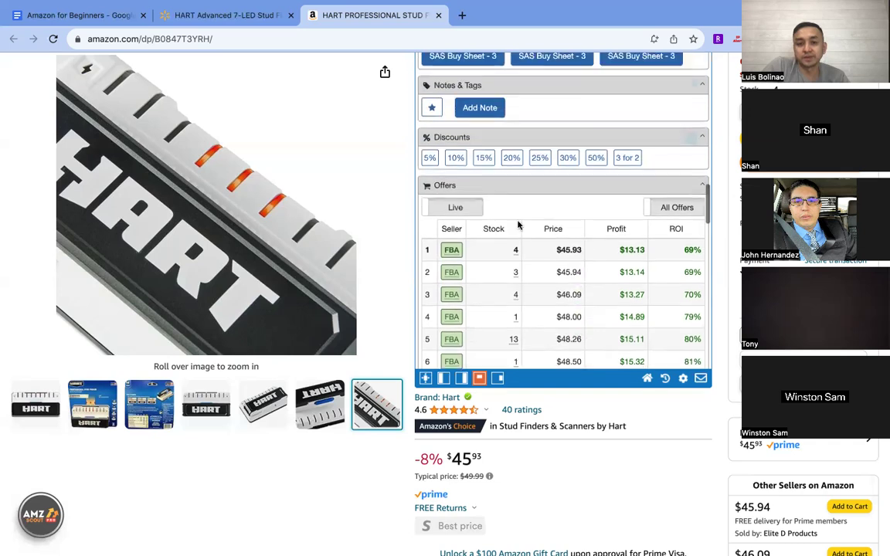
{"action": "scroll", "coordinate": [518, 224], "scroll_direction": "down", "scroll_amount": 4}
{"action": "scroll", "coordinate": [532, 216], "scroll_direction": "down", "scroll_amount": 1}
{"action": "scroll", "coordinate": [627, 143], "scroll_direction": "up", "scroll_amount": 1}
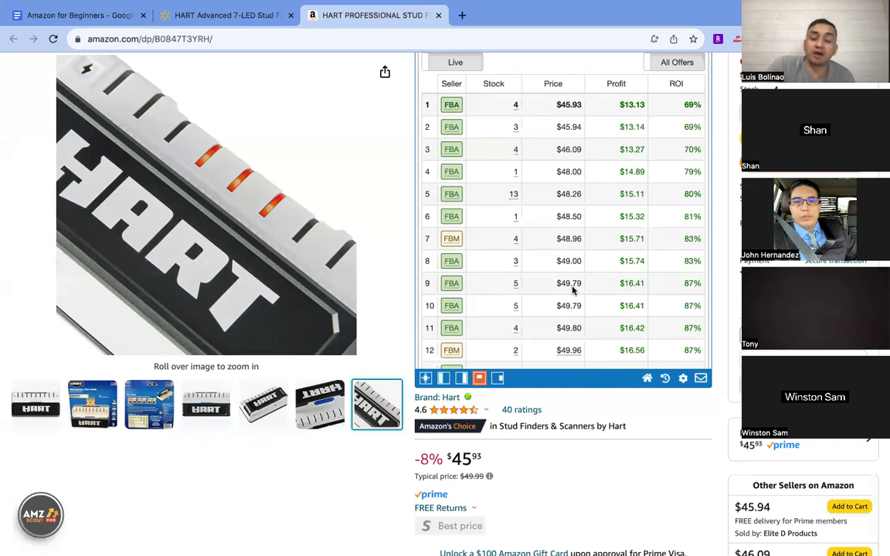
{"action": "mouse_move", "coordinate": [206, 405]}
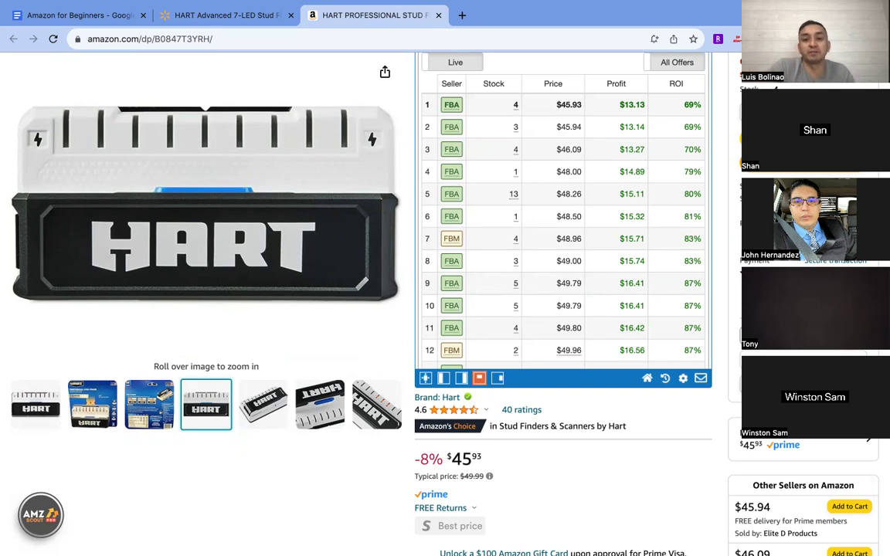
{"action": "mouse_move", "coordinate": [301, 187]}
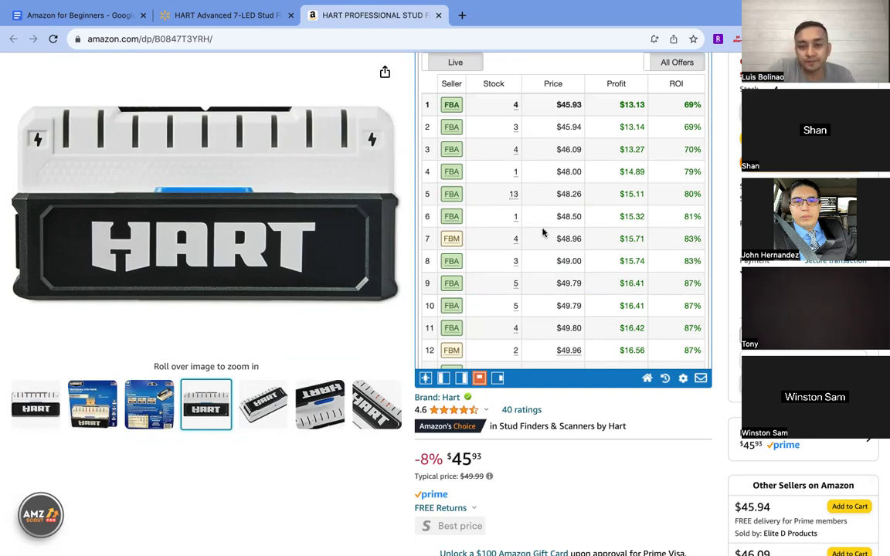
Step: Compare the stud finder's estimated monthly sales in Quick Info with the competing sellers' stock and ROI in Offers
{"action": "scroll", "coordinate": [543, 232], "scroll_direction": "down", "scroll_amount": 5}
{"action": "scroll", "coordinate": [542, 231], "scroll_direction": "up", "scroll_amount": 4}
{"action": "scroll", "coordinate": [543, 232], "scroll_direction": "up", "scroll_amount": 2}
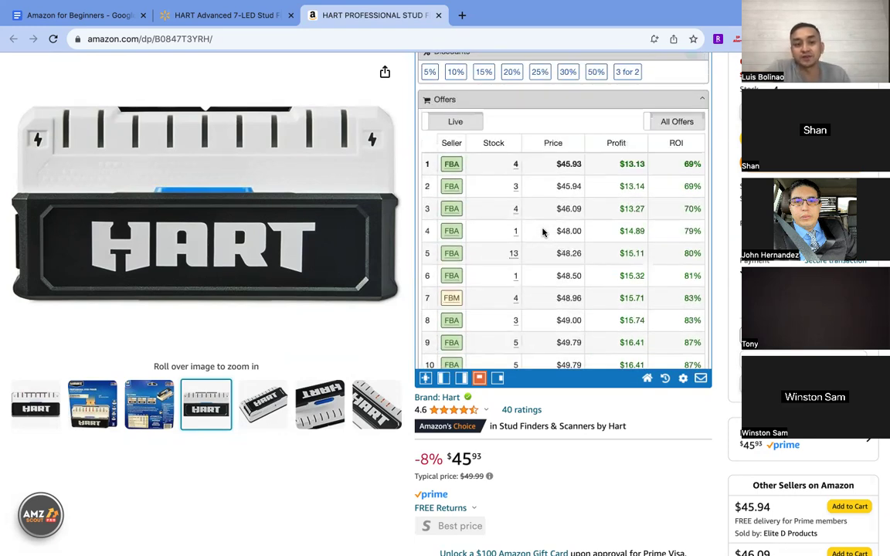
{"action": "scroll", "coordinate": [543, 232], "scroll_direction": "up", "scroll_amount": 15}
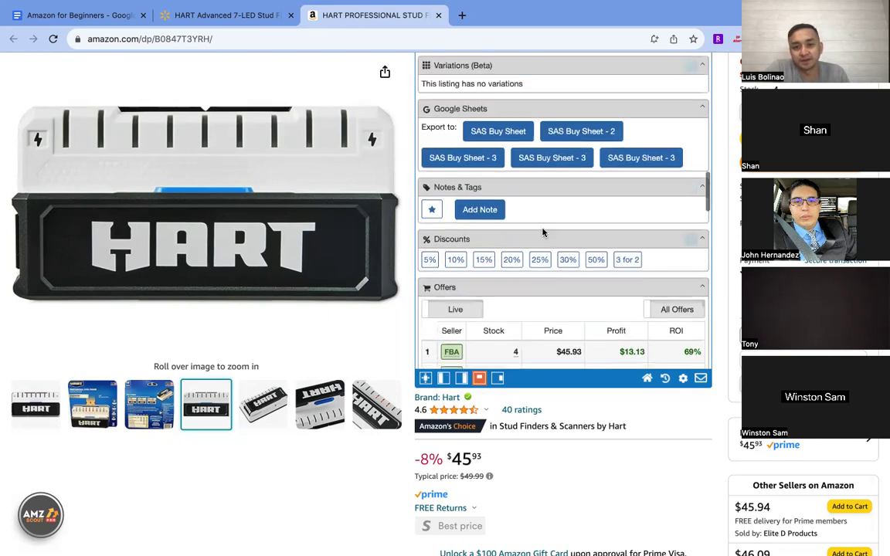
{"action": "scroll", "coordinate": [543, 232], "scroll_direction": "up", "scroll_amount": 5}
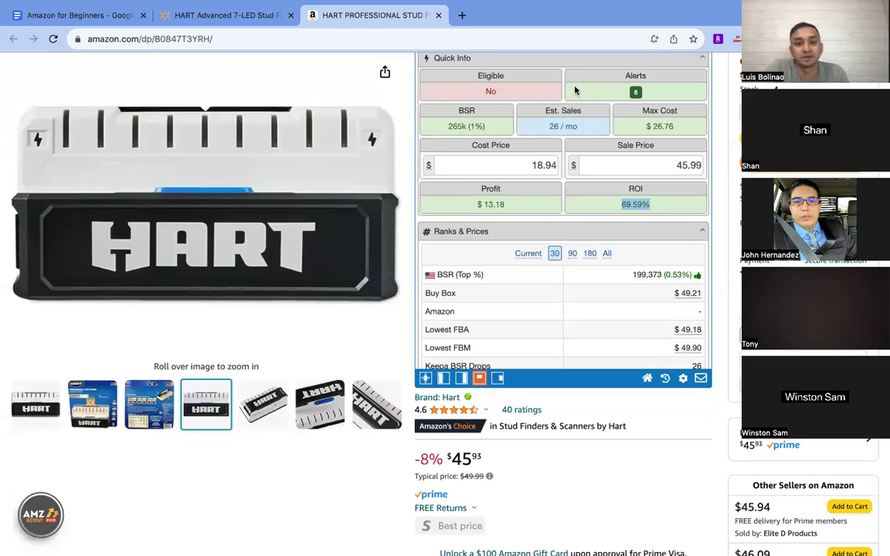
{"action": "scroll", "coordinate": [549, 246], "scroll_direction": "down", "scroll_amount": 15}
{"action": "scroll", "coordinate": [549, 245], "scroll_direction": "down", "scroll_amount": 15}
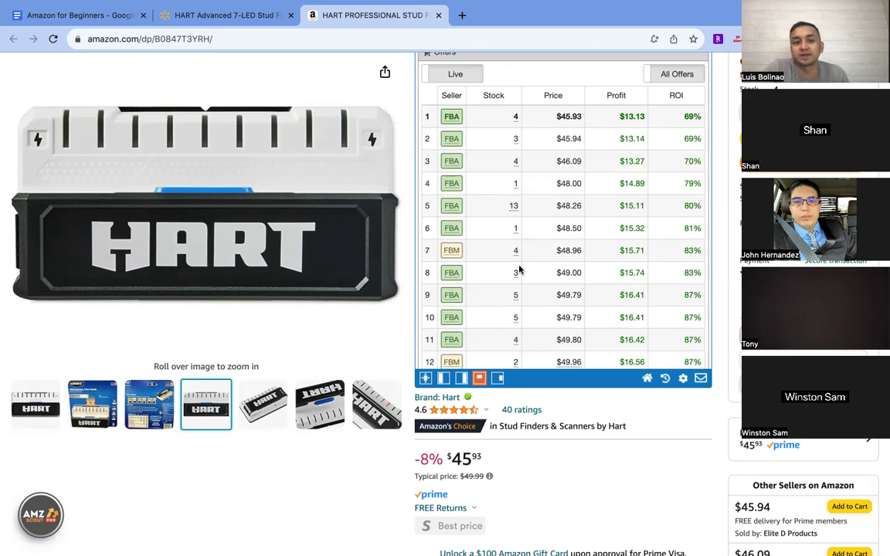
{"action": "scroll", "coordinate": [546, 244], "scroll_direction": "down", "scroll_amount": 2}
{"action": "scroll", "coordinate": [546, 243], "scroll_direction": "up", "scroll_amount": 1}
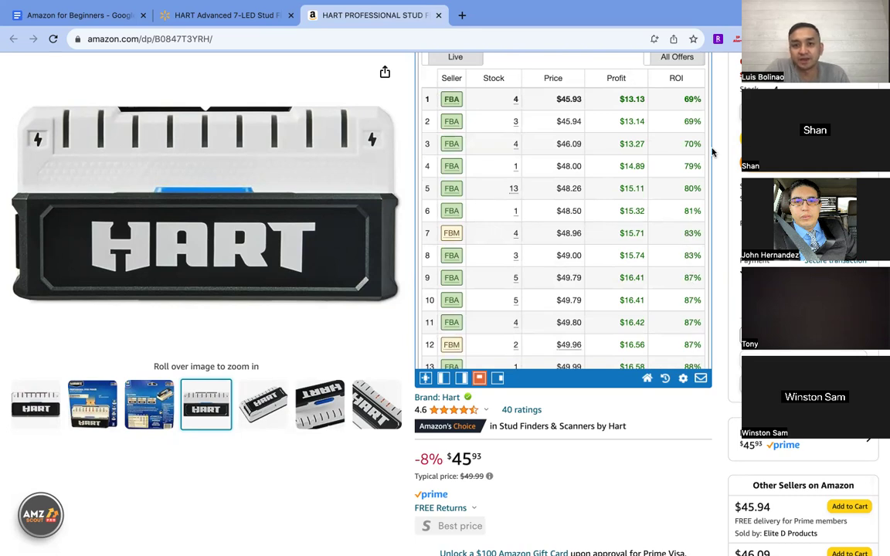
{"action": "scroll", "coordinate": [684, 217], "scroll_direction": "down", "scroll_amount": 3}
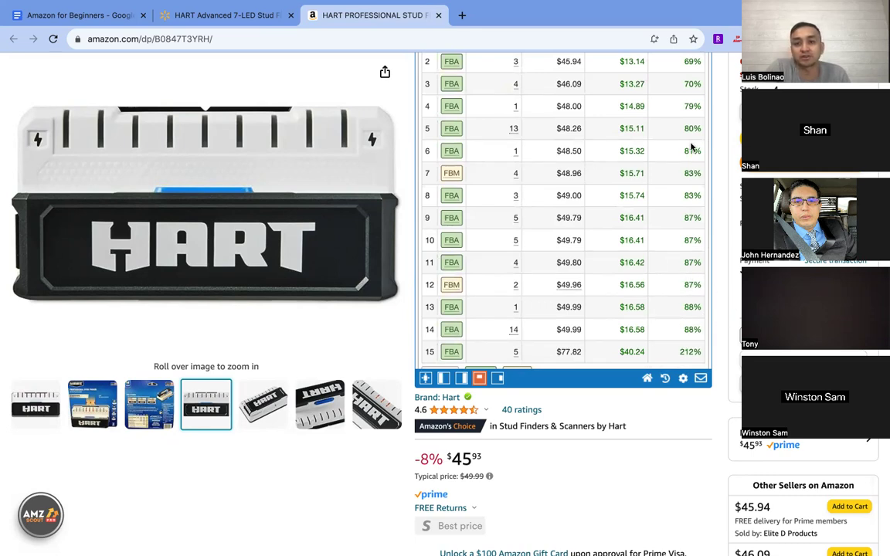
{"action": "scroll", "coordinate": [688, 193], "scroll_direction": "up", "scroll_amount": 4}
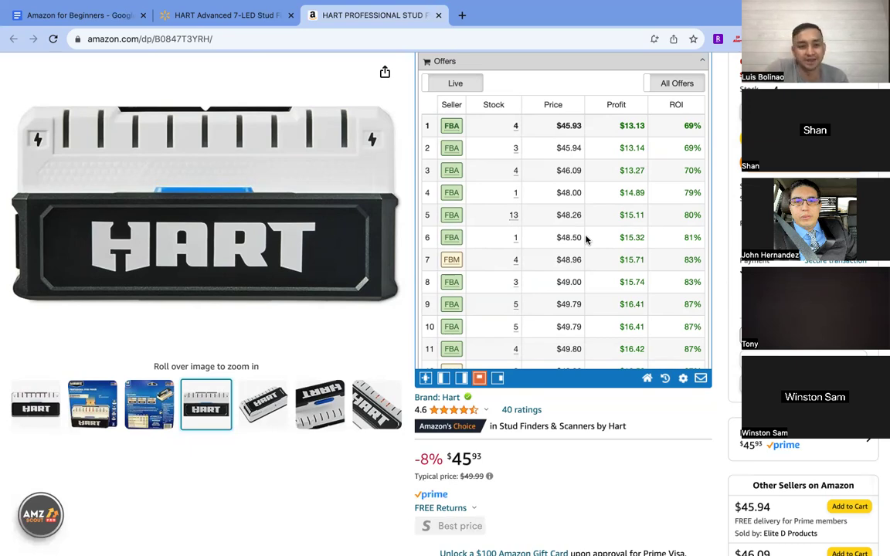
{"action": "mouse_move", "coordinate": [113, 167]}
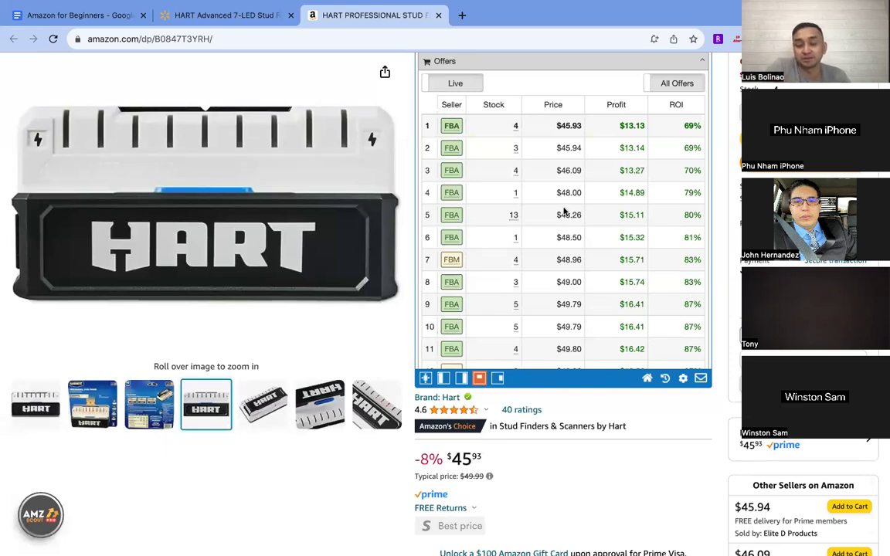
{"action": "scroll", "coordinate": [566, 212], "scroll_direction": "down", "scroll_amount": 2}
{"action": "scroll", "coordinate": [576, 203], "scroll_direction": "up", "scroll_amount": 4}
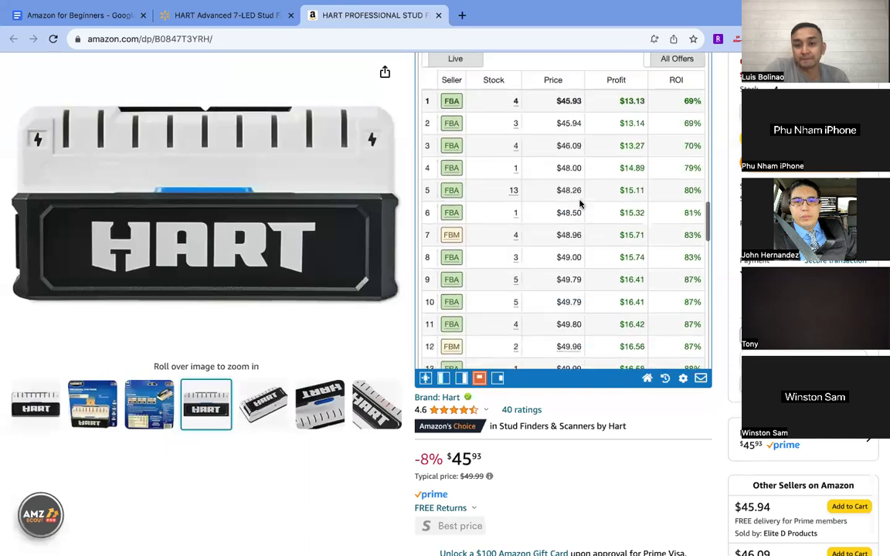
{"action": "scroll", "coordinate": [541, 268], "scroll_direction": "down", "scroll_amount": 1}
{"action": "scroll", "coordinate": [541, 268], "scroll_direction": "down", "scroll_amount": 3}
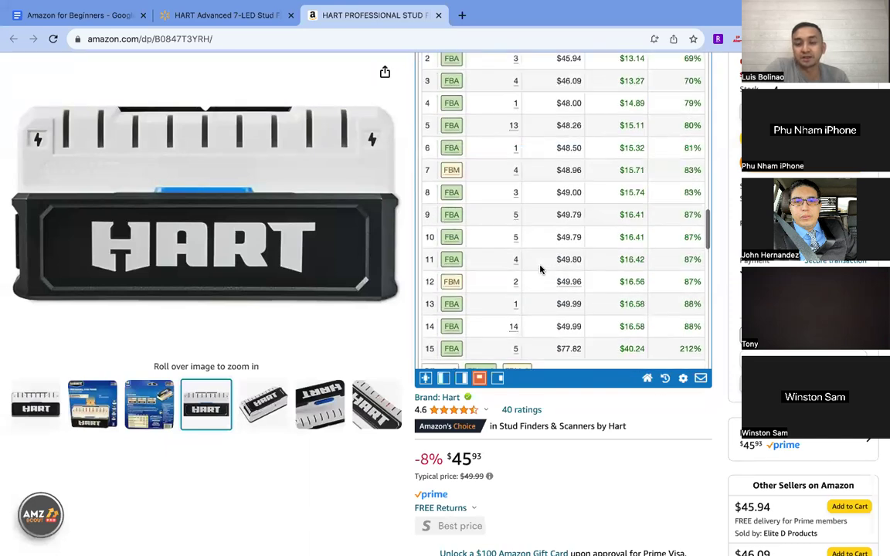
{"action": "scroll", "coordinate": [540, 268], "scroll_direction": "up", "scroll_amount": 1}
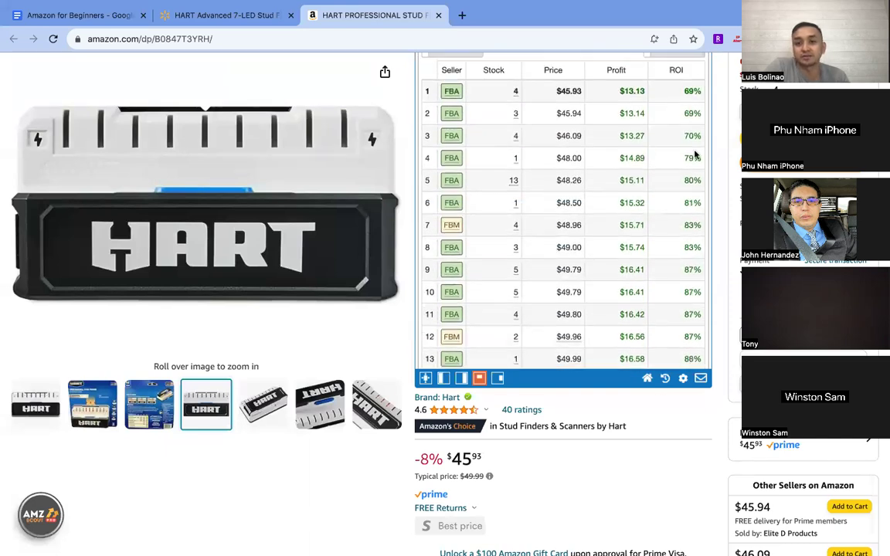